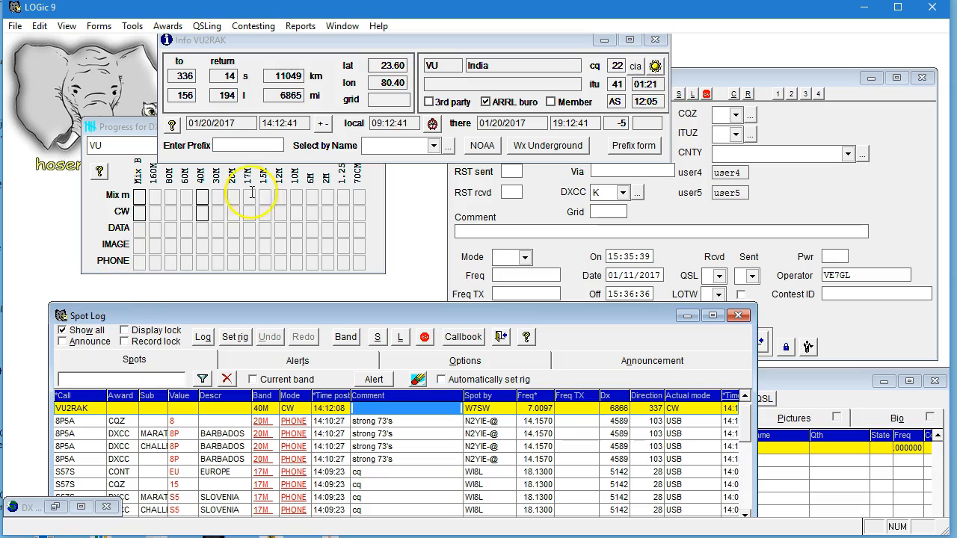
Read the help topic on basic form customization, font size and color, and close the help
left_click(378, 27)
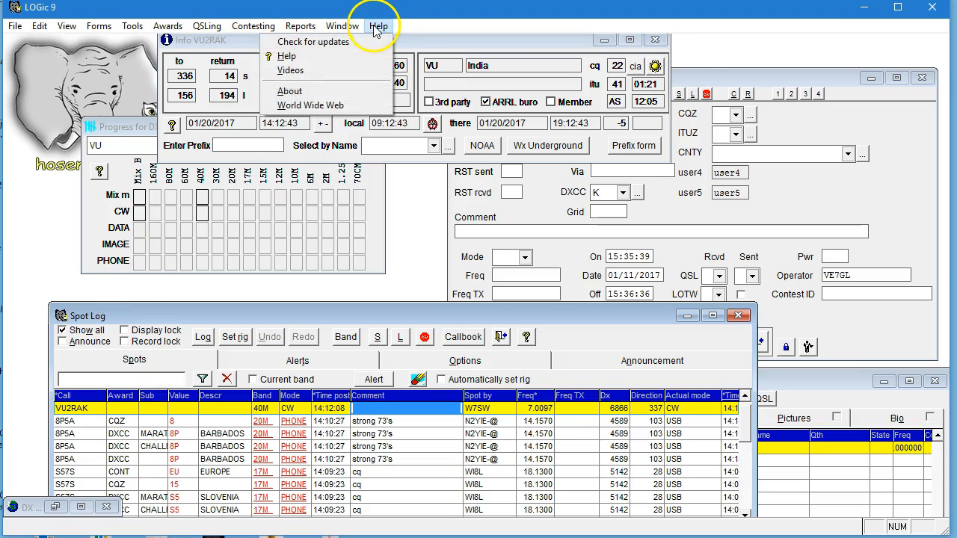
left_click(287, 57)
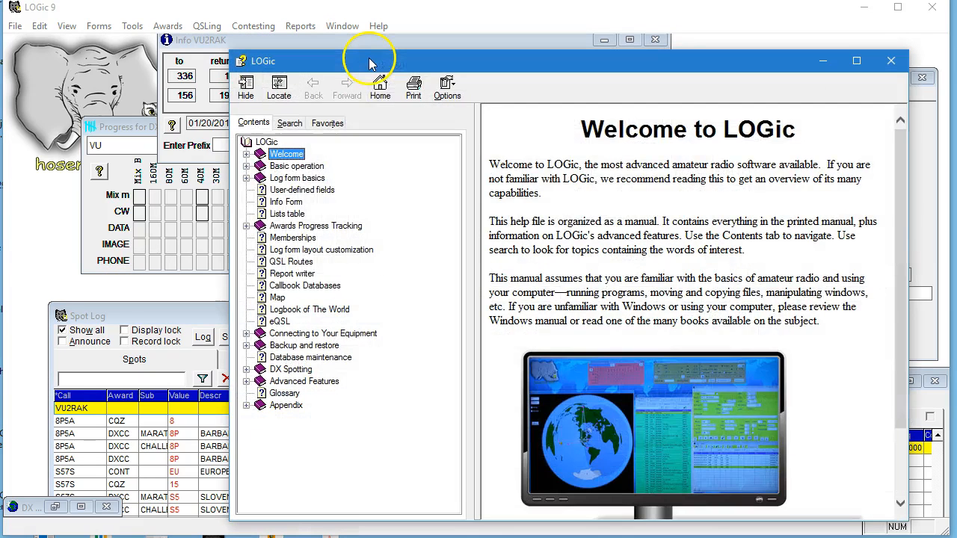
left_click(247, 168)
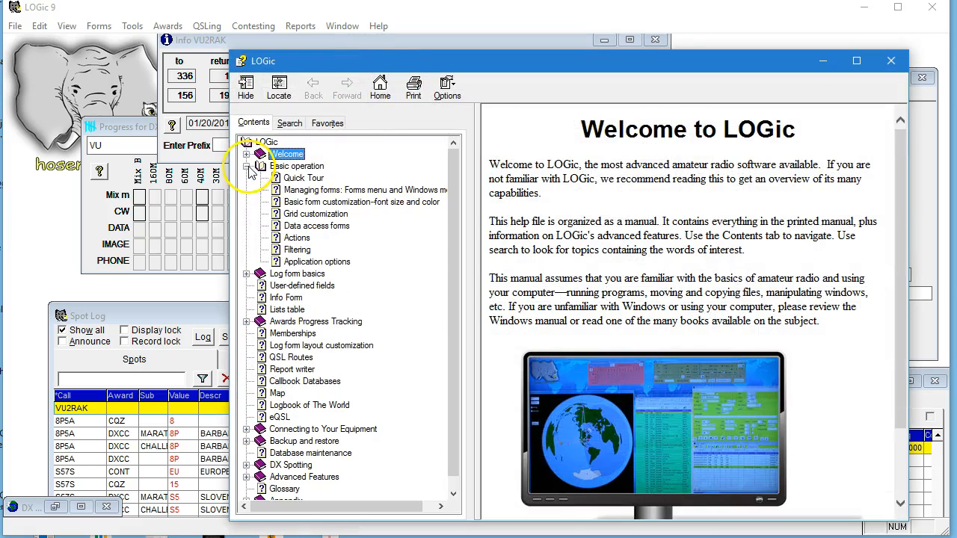
left_click(320, 203)
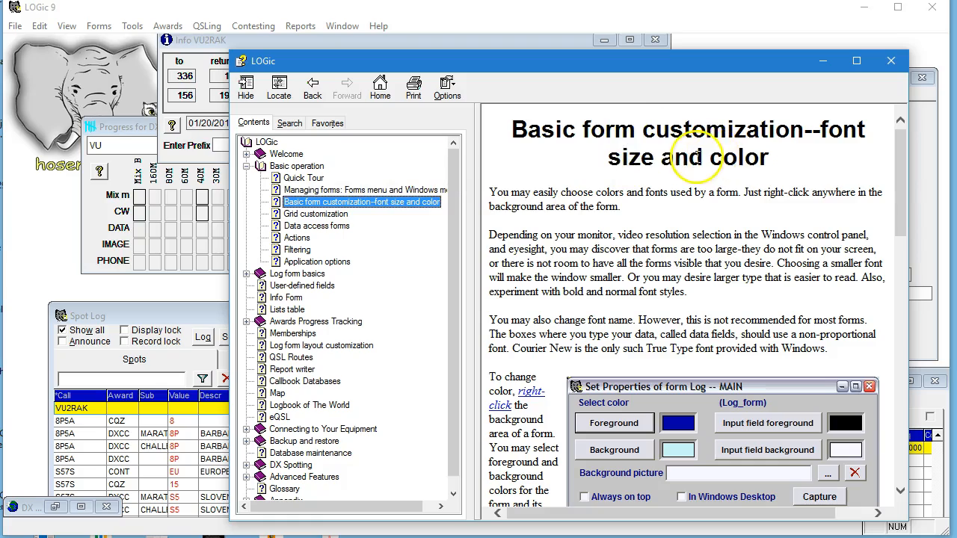
left_click_drag(901, 161, 858, 159)
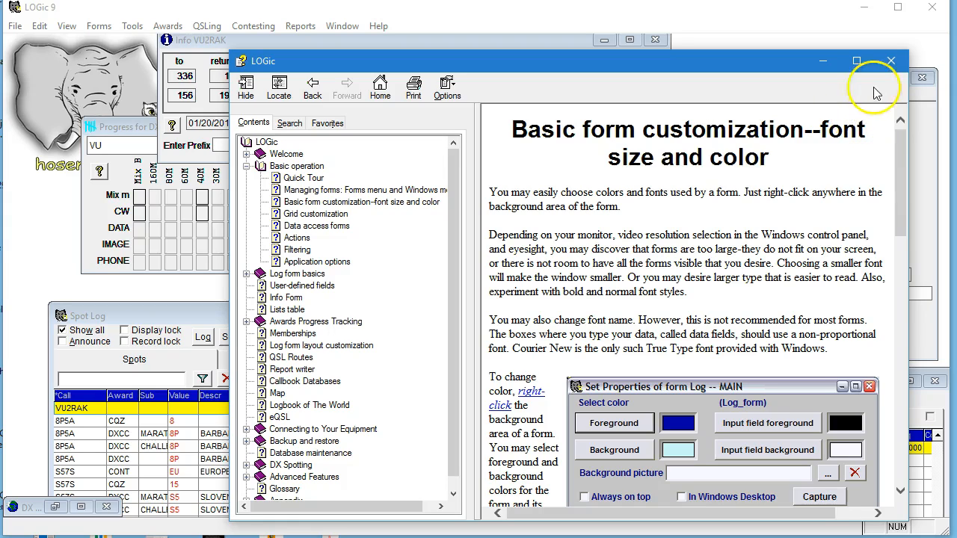
left_click(890, 61)
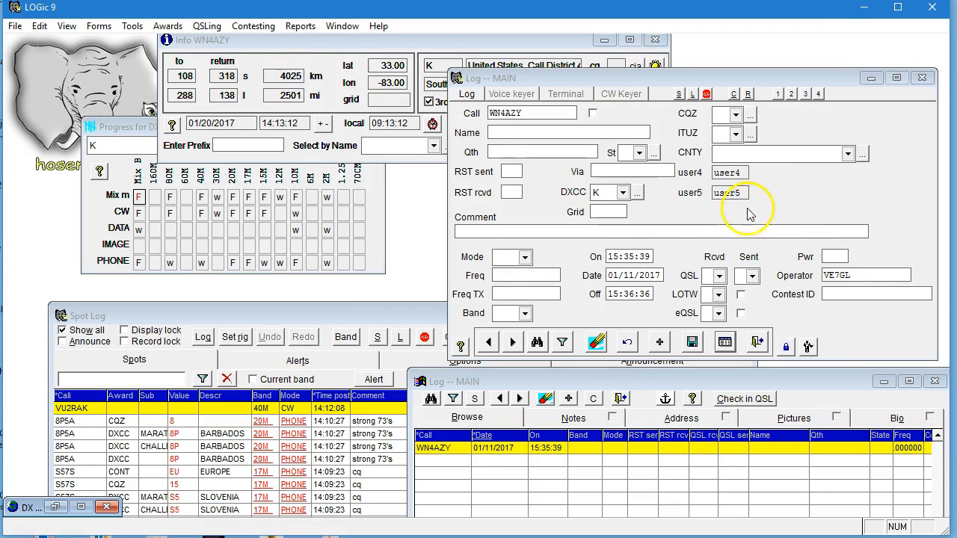
right_click(781, 202)
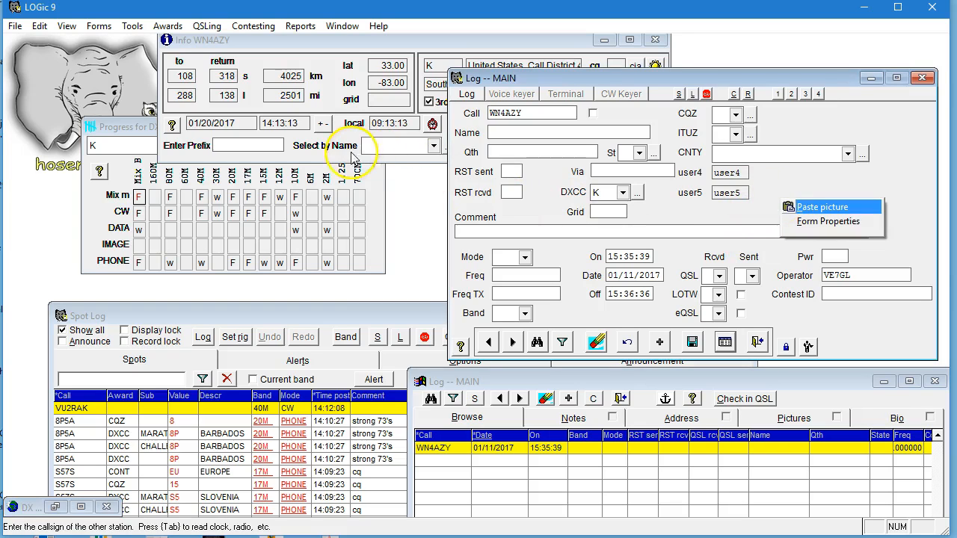
key("f")
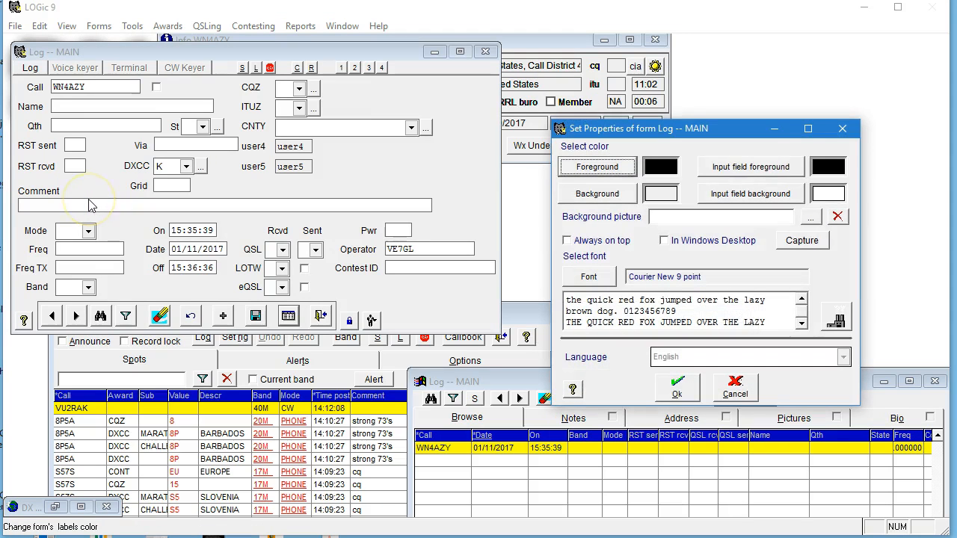
left_click(743, 390)
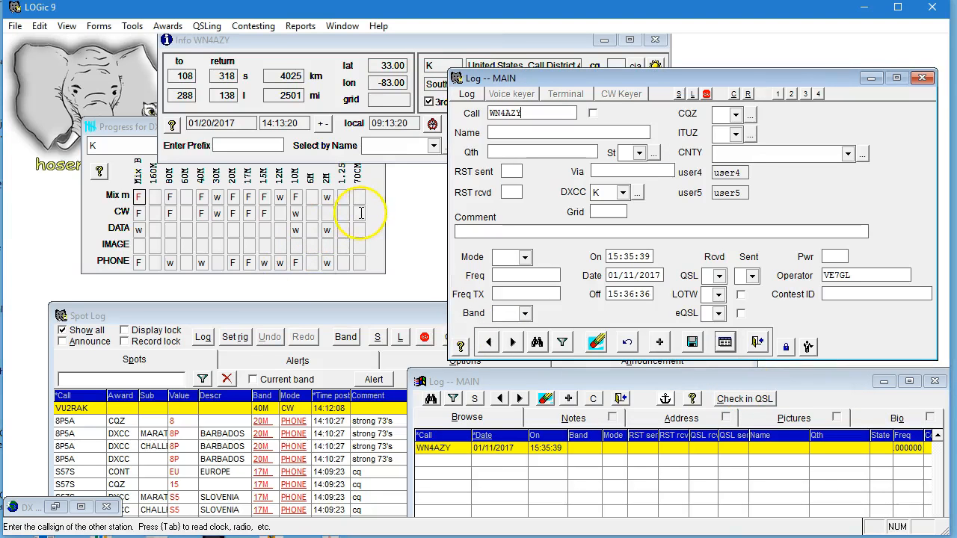
Open the form properties of the DXCC progress form and set its foreground color to bright blue
left_click(128, 129)
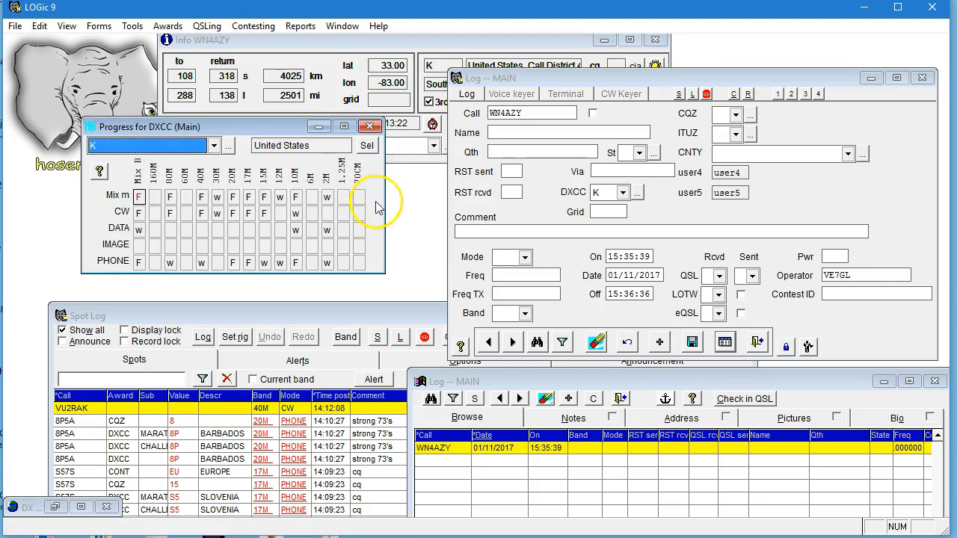
right_click(376, 208)
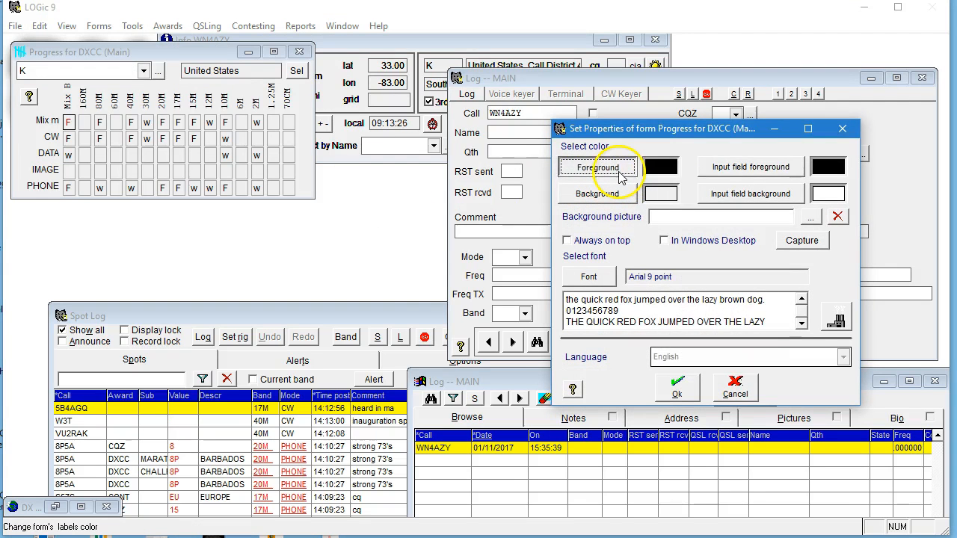
left_click(619, 176)
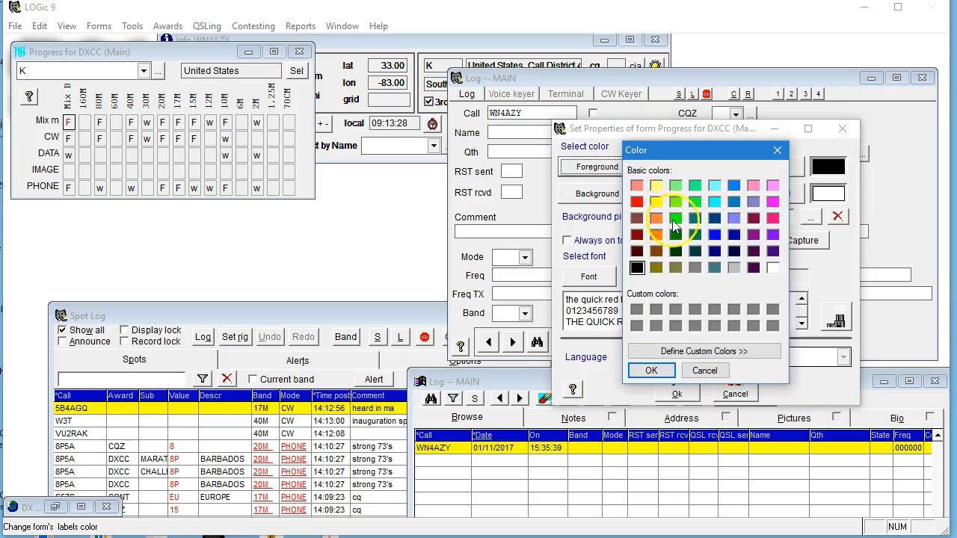
left_click(715, 235)
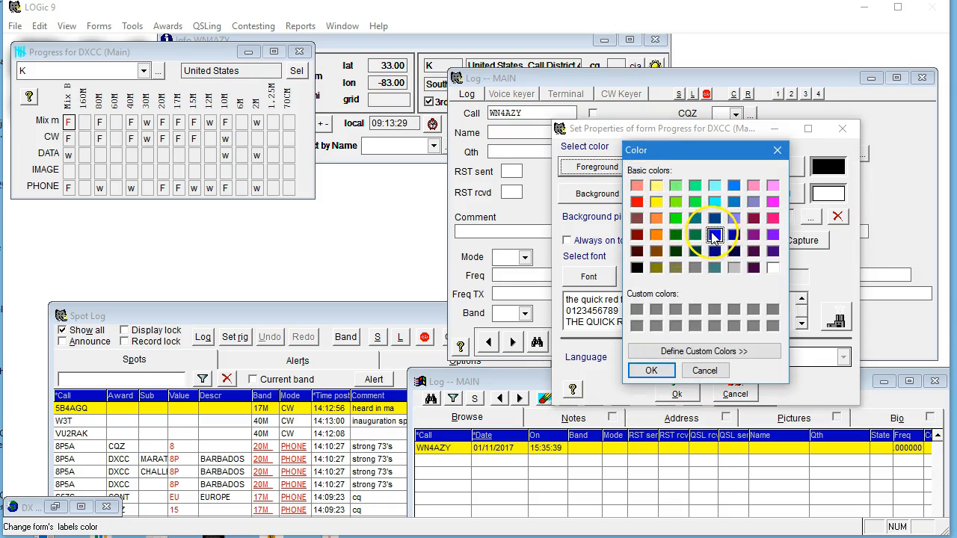
left_click(647, 369)
Give the DXCC progress form a custom light gray background and save its form properties
left_click(627, 196)
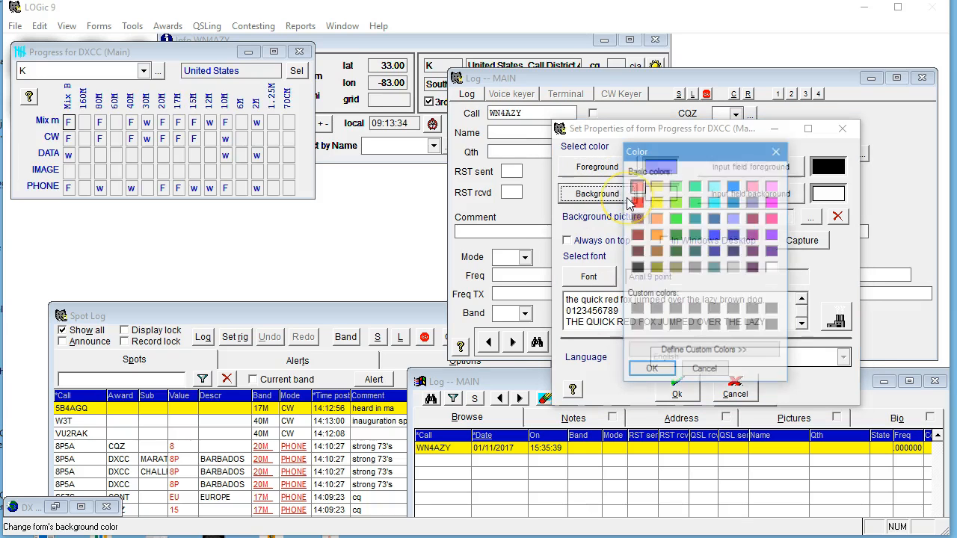
left_click(772, 267)
left_click(733, 268)
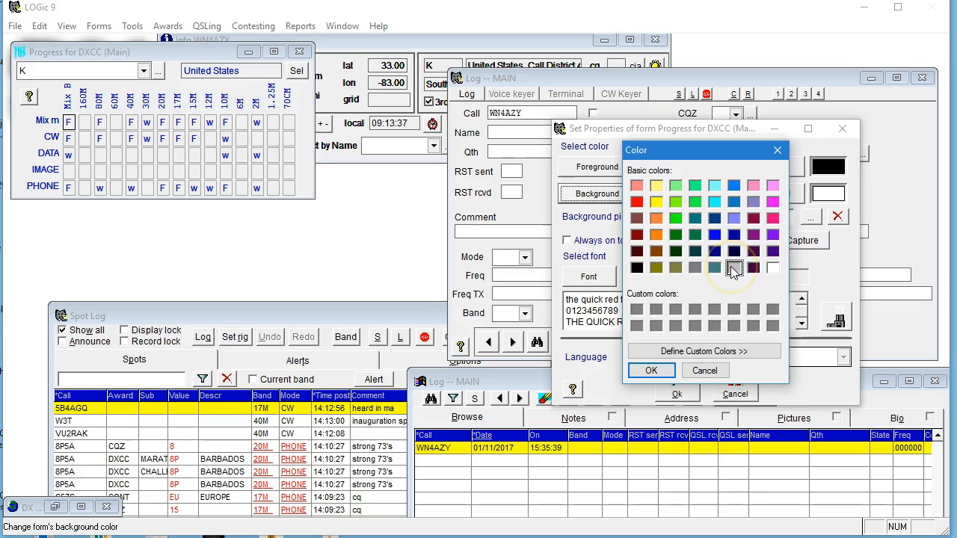
left_click(733, 352)
left_click(949, 178)
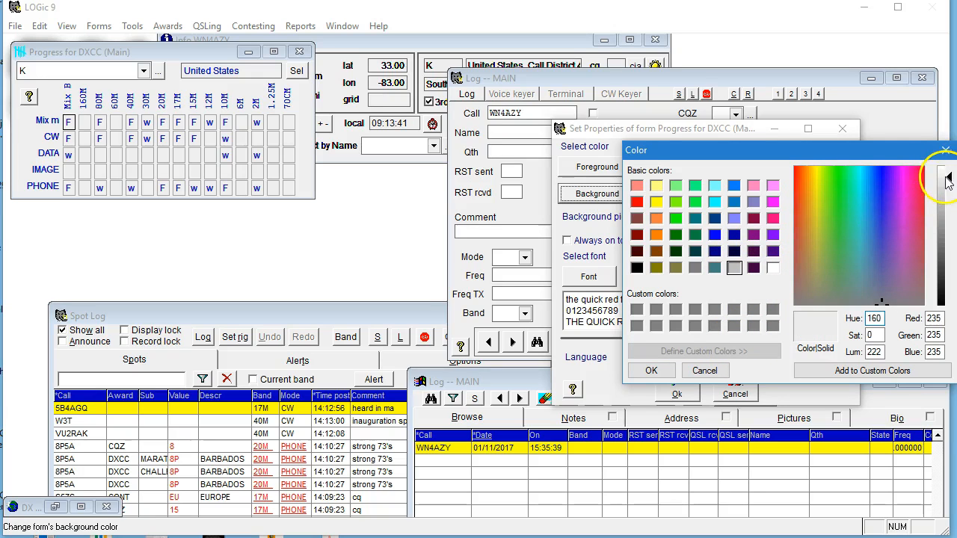
mouse_move(945, 171)
left_mouse_down()
mouse_move(946, 160)
mouse_move(947, 179)
left_mouse_up()
left_click(652, 371)
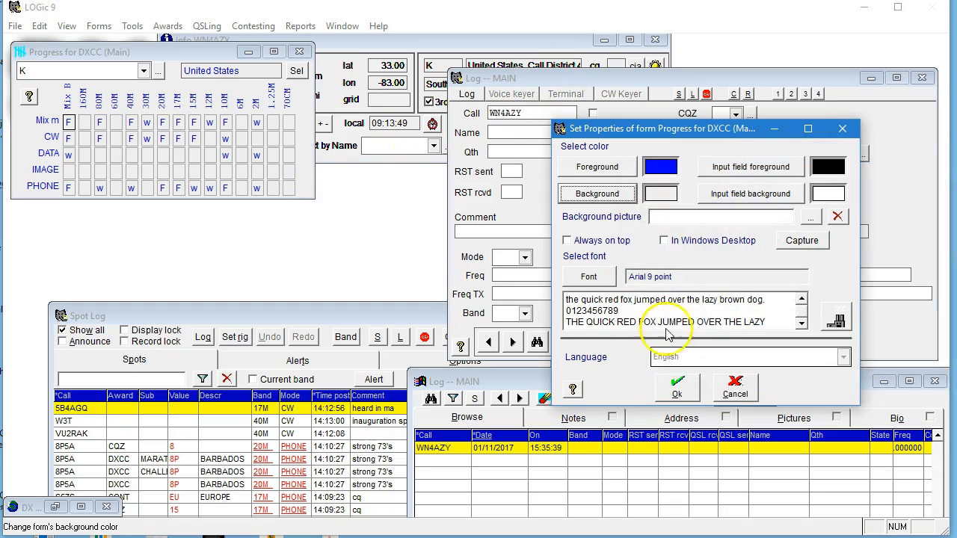
left_click(678, 390)
Reposition the main Log form, open its form properties and set the input field foreground color to red
left_click_drag(618, 86, 536, 100)
right_click(775, 142)
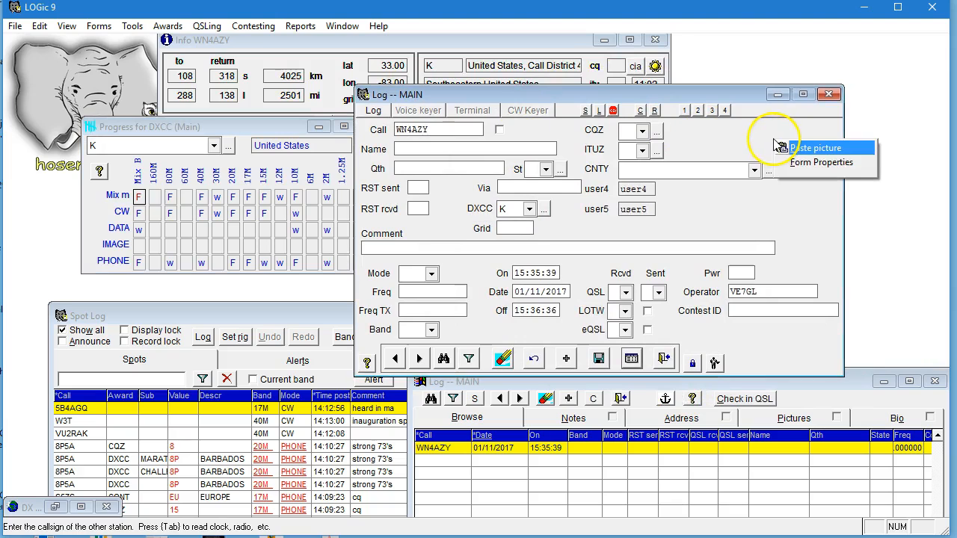
left_click(813, 162)
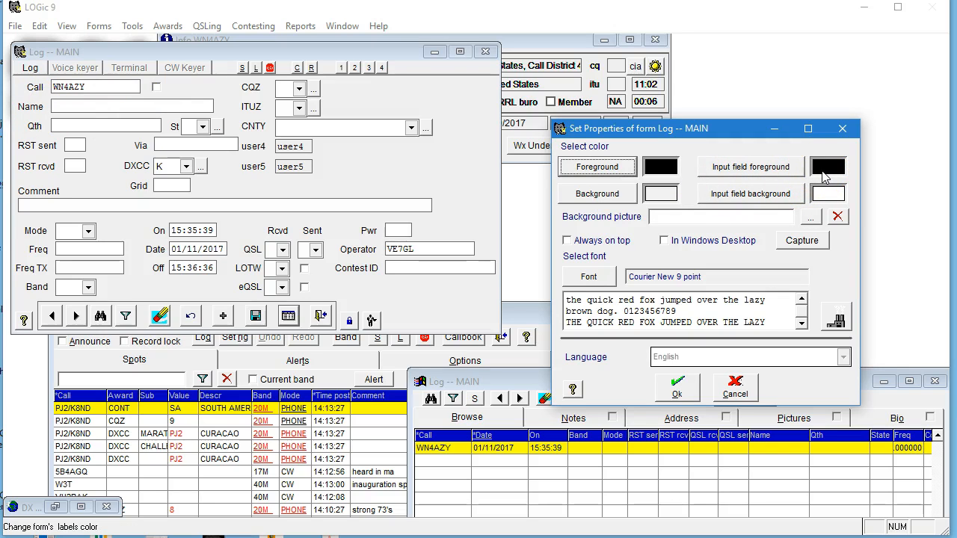
left_click(769, 170)
left_click(637, 202)
left_click(648, 370)
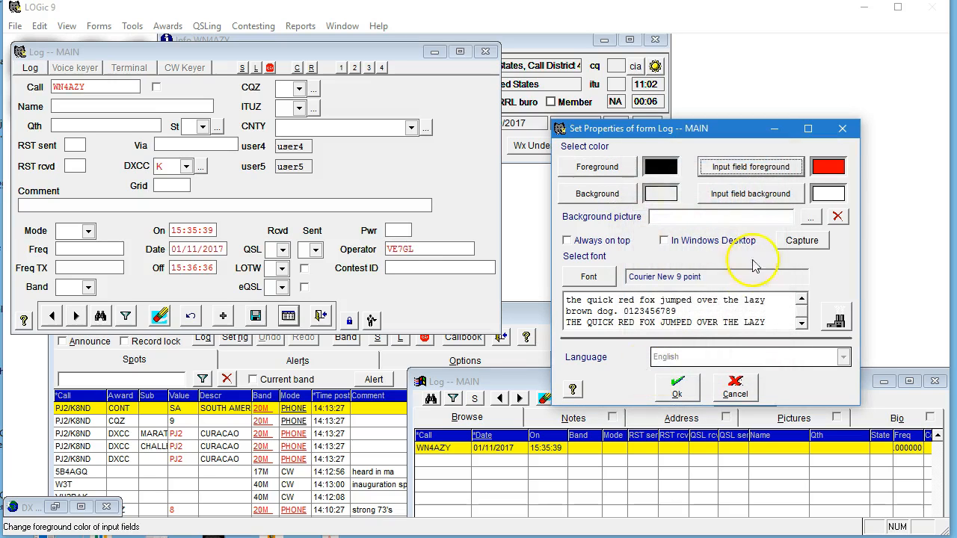
Set the Log form's input field background to light yellow and save the form properties
left_click(794, 199)
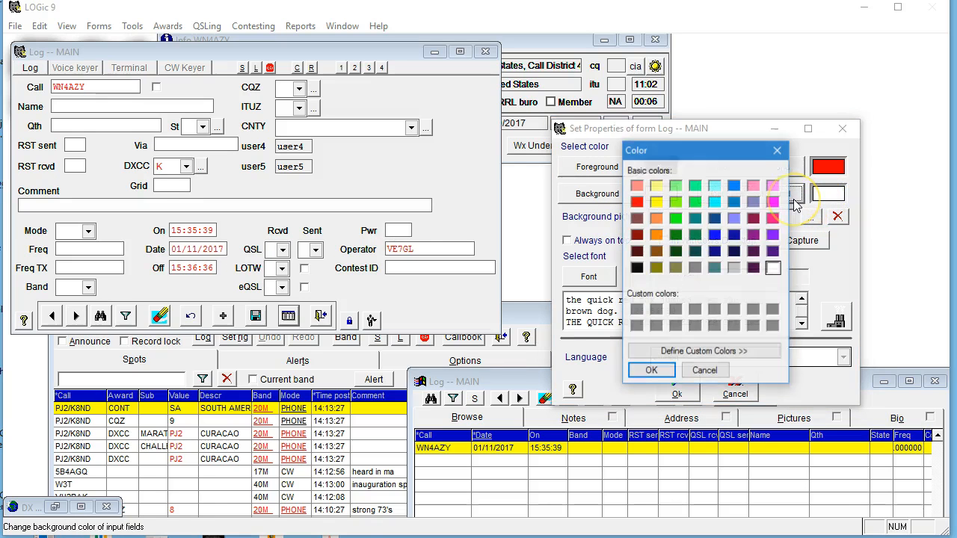
left_click(676, 203)
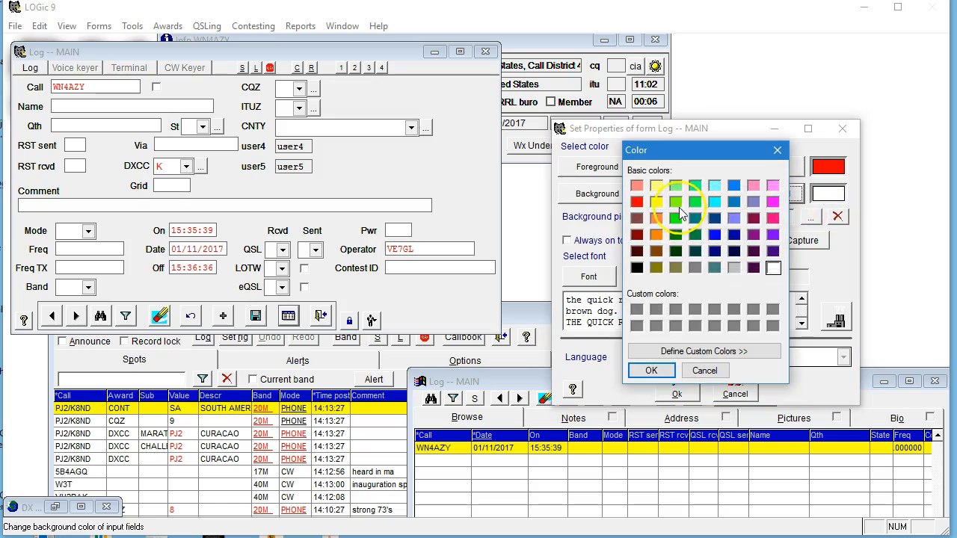
left_click(656, 186)
left_click(651, 371)
left_click(668, 387)
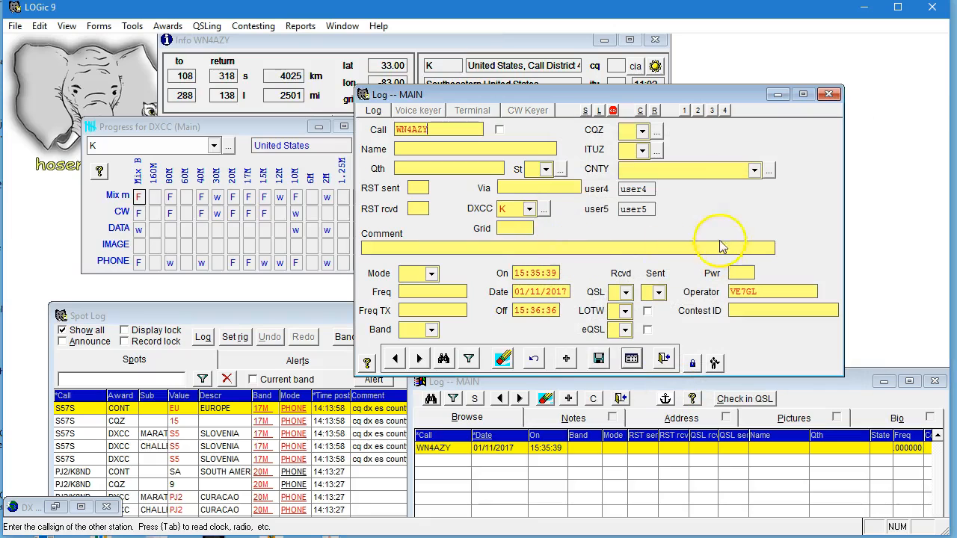
Use bluemist.bmp from the backgrounds folder as the main Log form's background picture and save the form properties
right_click(735, 198)
left_click(767, 221)
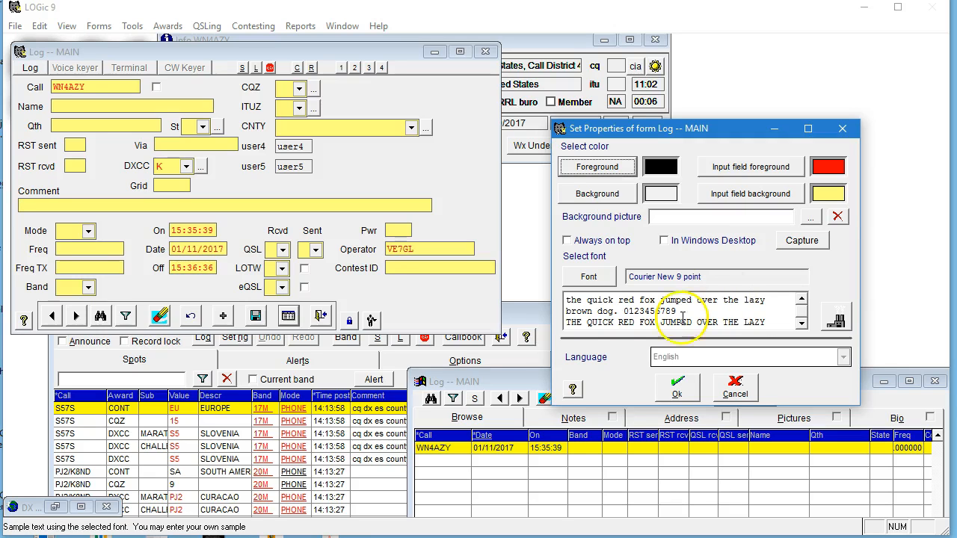
left_click(811, 216)
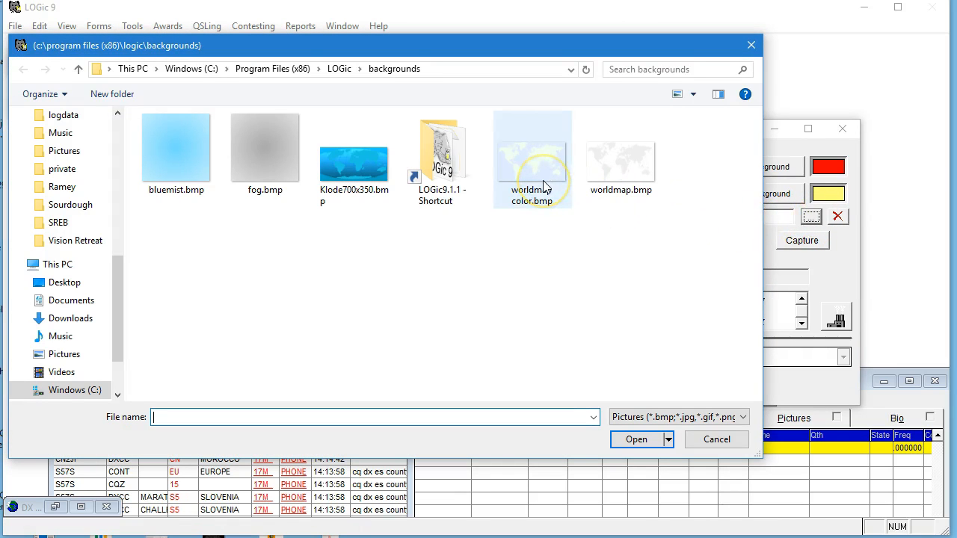
left_click(173, 162)
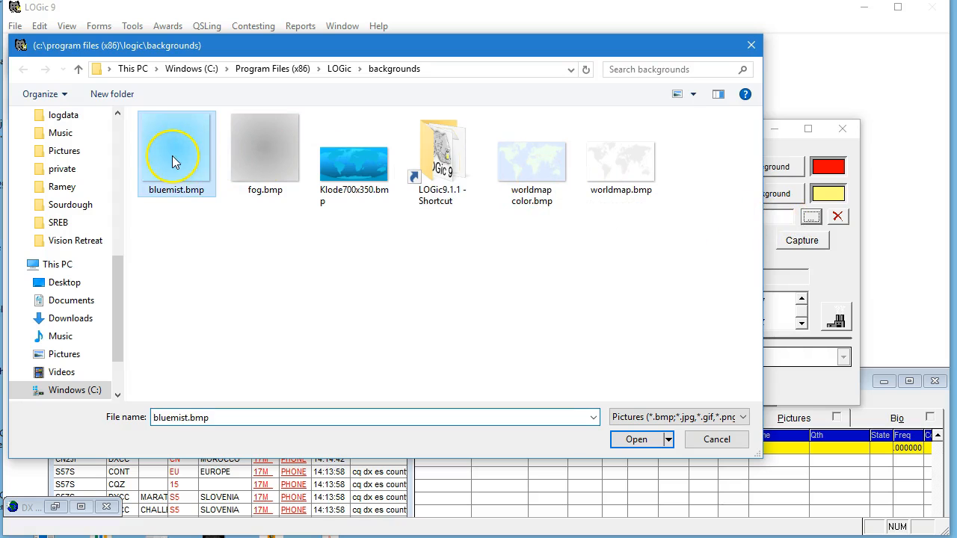
left_click(636, 439)
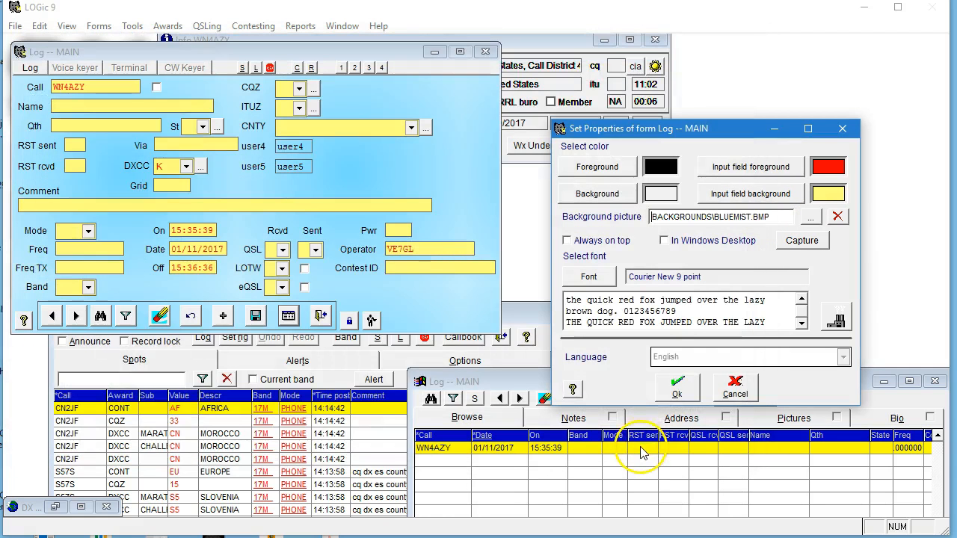
left_click(186, 251)
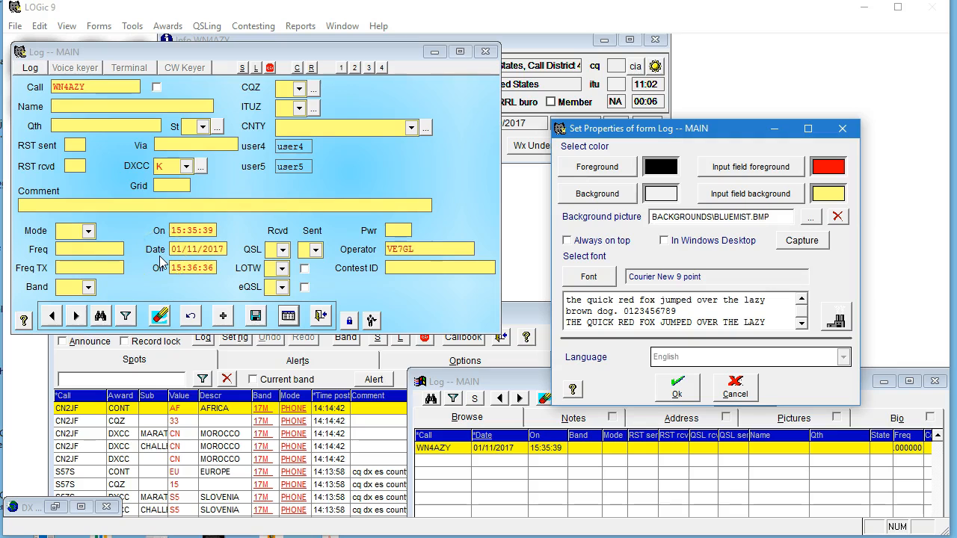
left_click(688, 385)
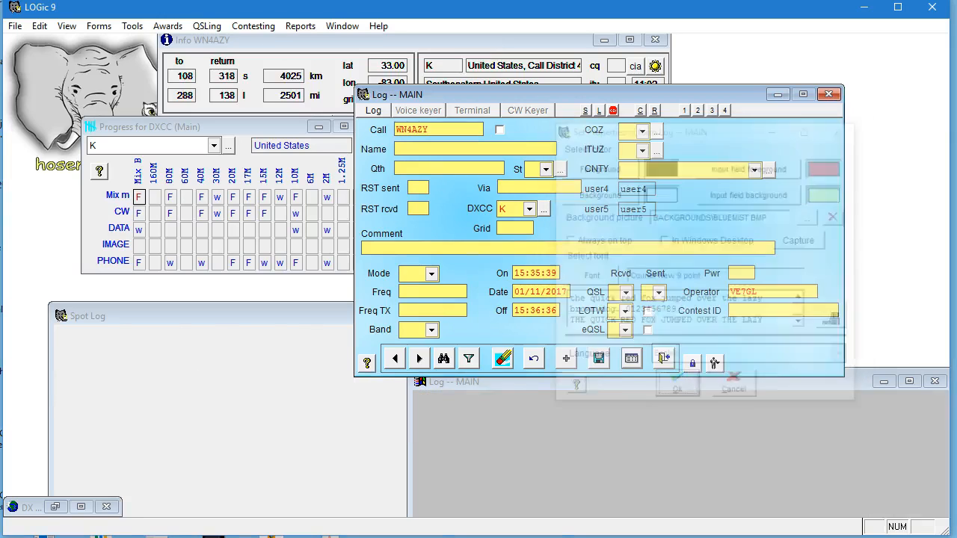
Look up the Grid customization topic under Basic operation in the help
left_click(377, 26)
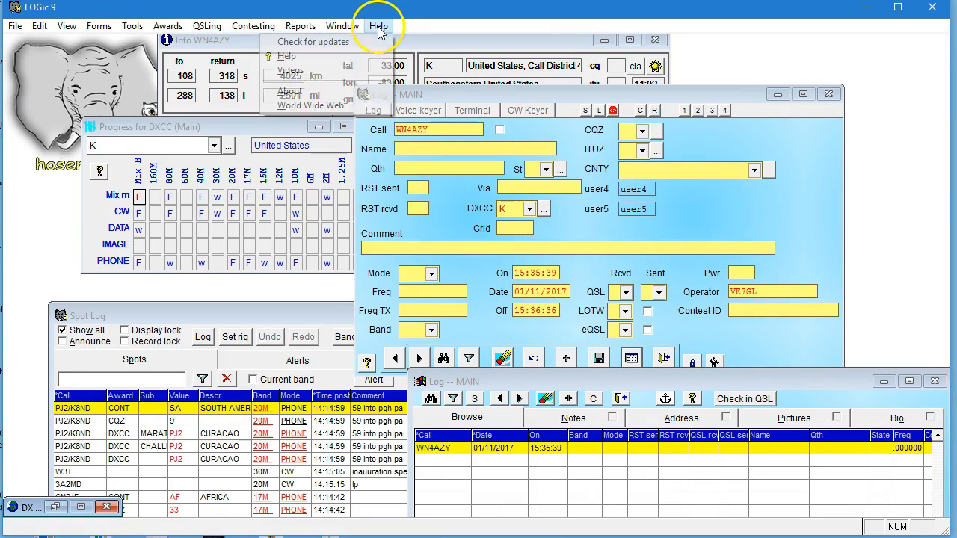
left_click(370, 59)
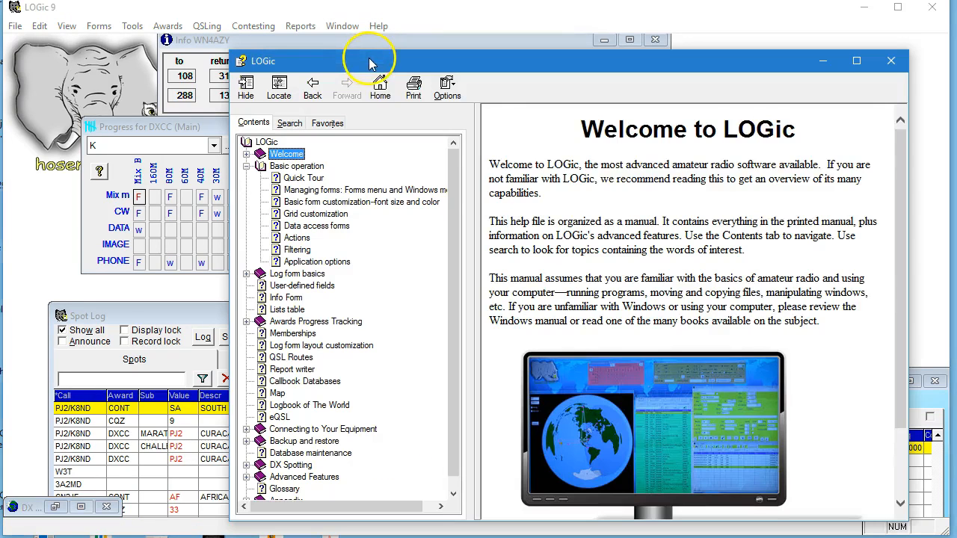
left_click(311, 215)
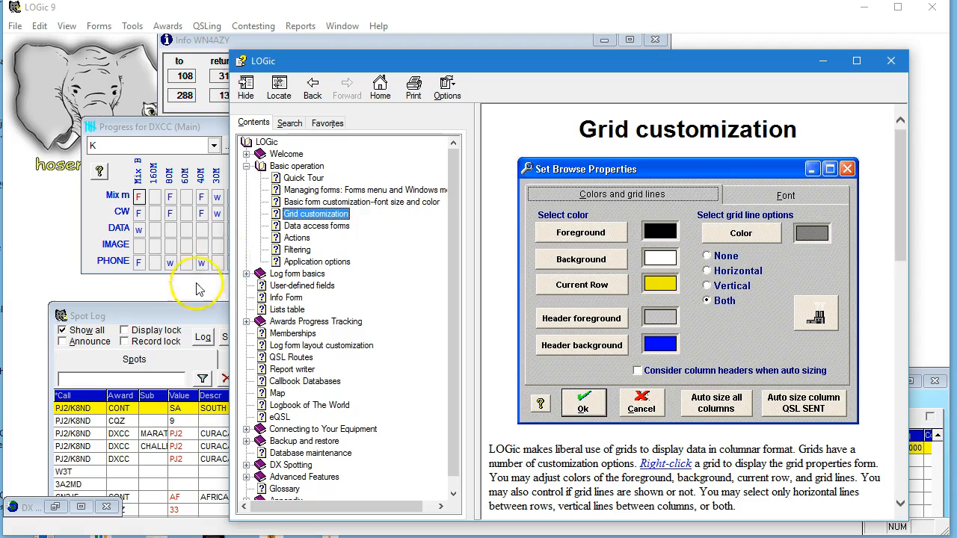
Move the Spot Log and main Log forms higher in the workspace and bring up the log's browse grid
left_click(193, 312)
left_click_drag(193, 312, 181, 232)
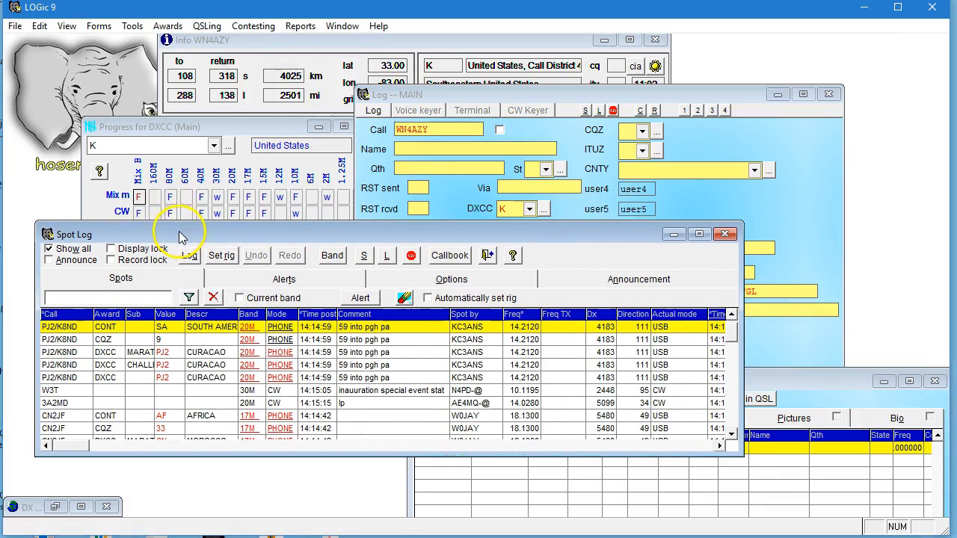
left_click_drag(632, 97, 609, 51)
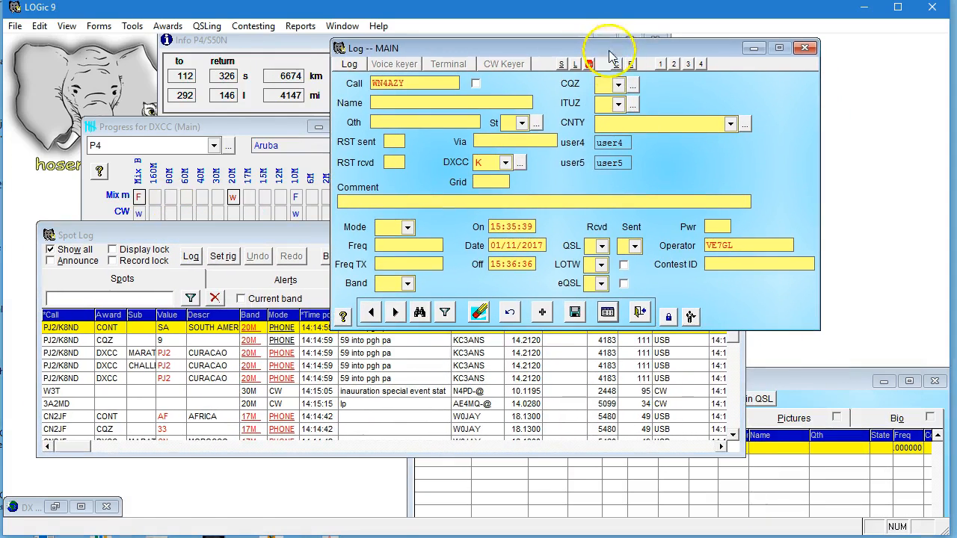
left_click(606, 314)
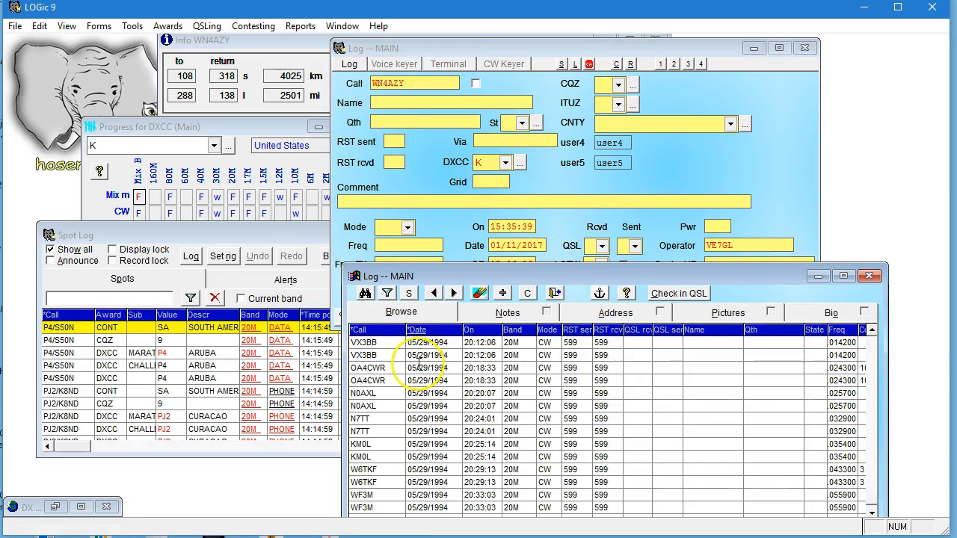
Set the grid line color of the main Log's browse grid to light gray
left_click(390, 369)
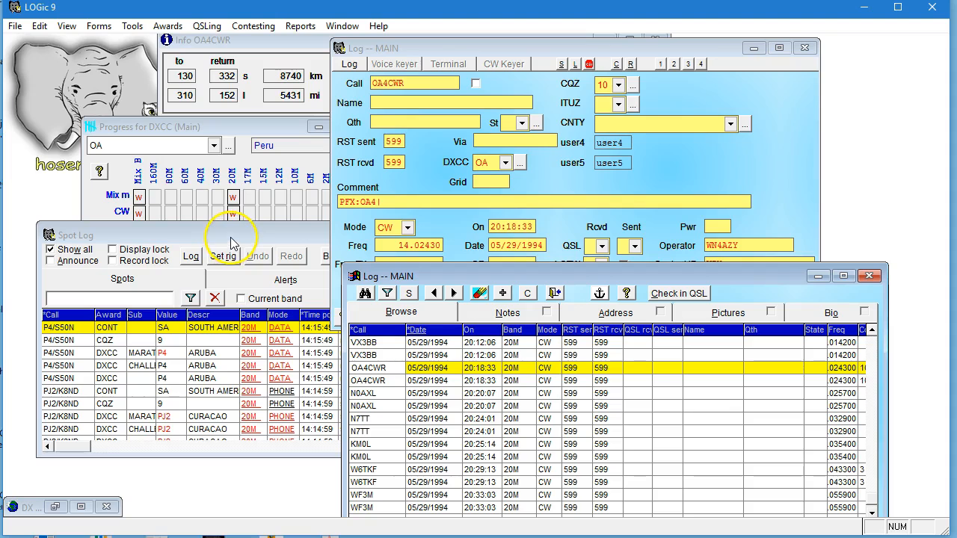
right_click(420, 358)
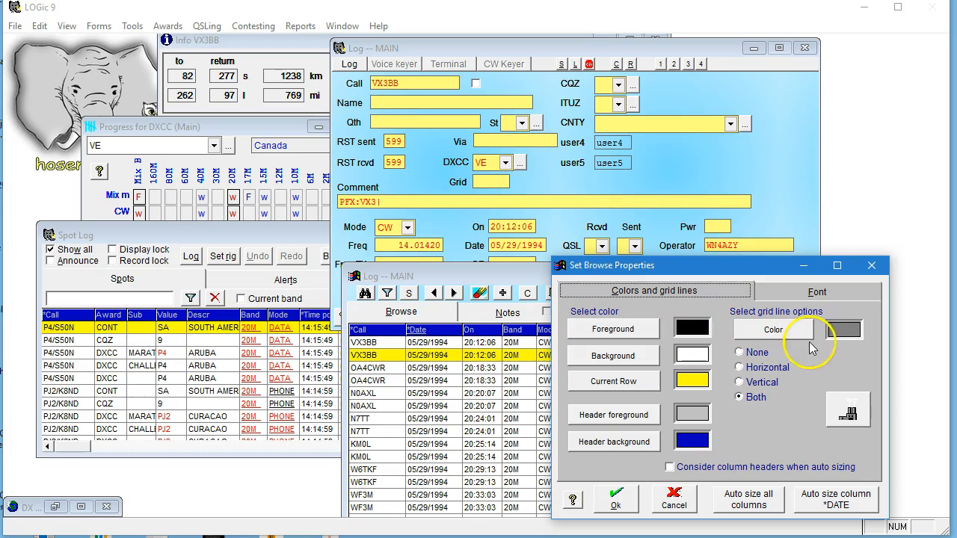
left_click(785, 340)
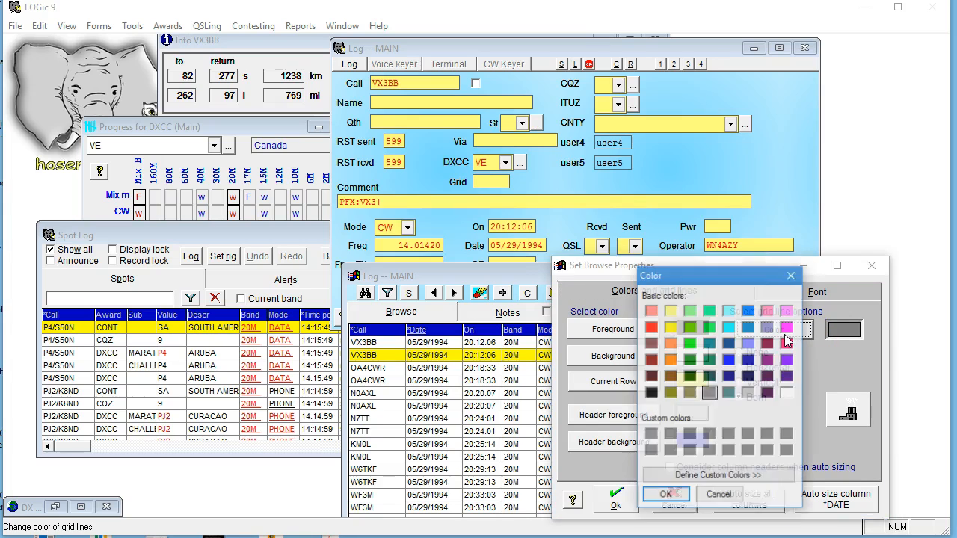
left_click(748, 392)
left_click(682, 501)
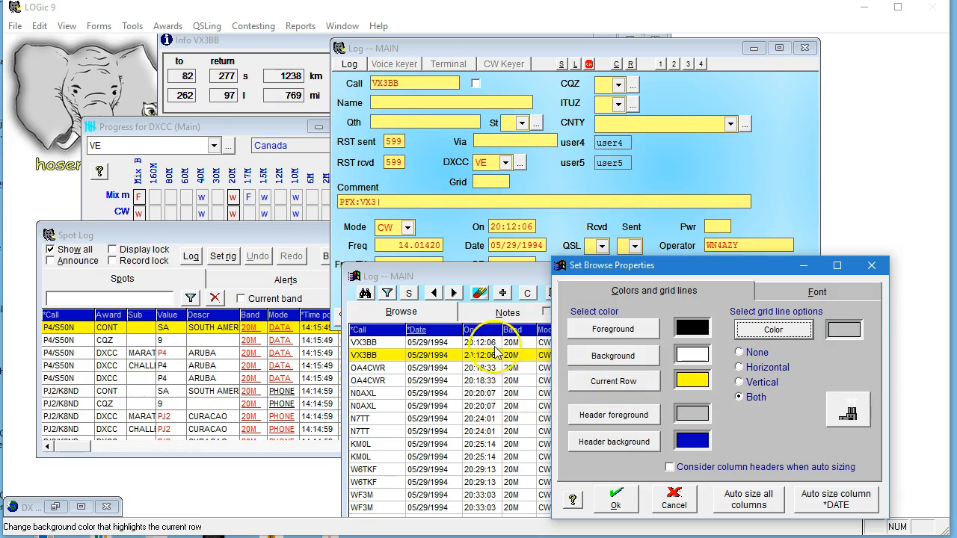
Set the browse grid's current row color to red and move the properties dialog clear of the grid
left_click(591, 381)
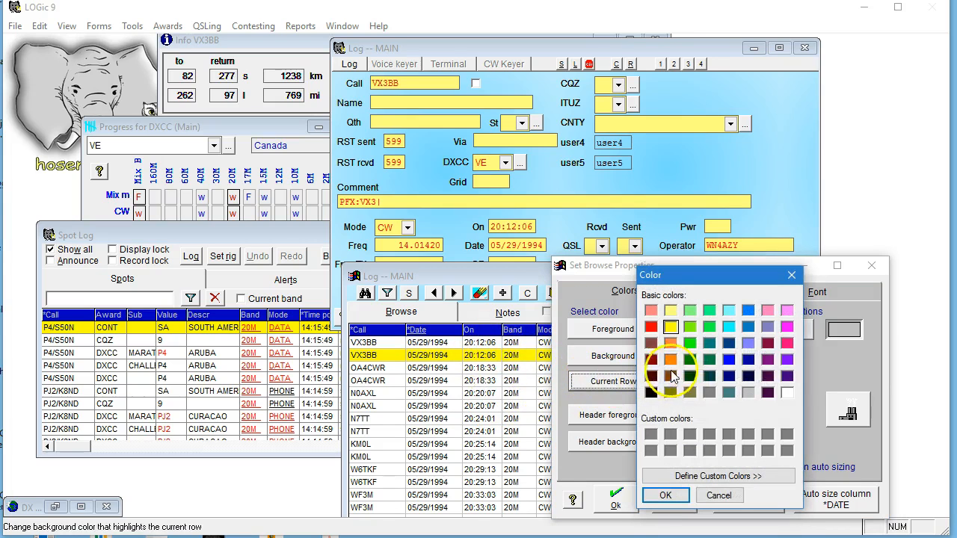
left_click(651, 327)
left_click(666, 496)
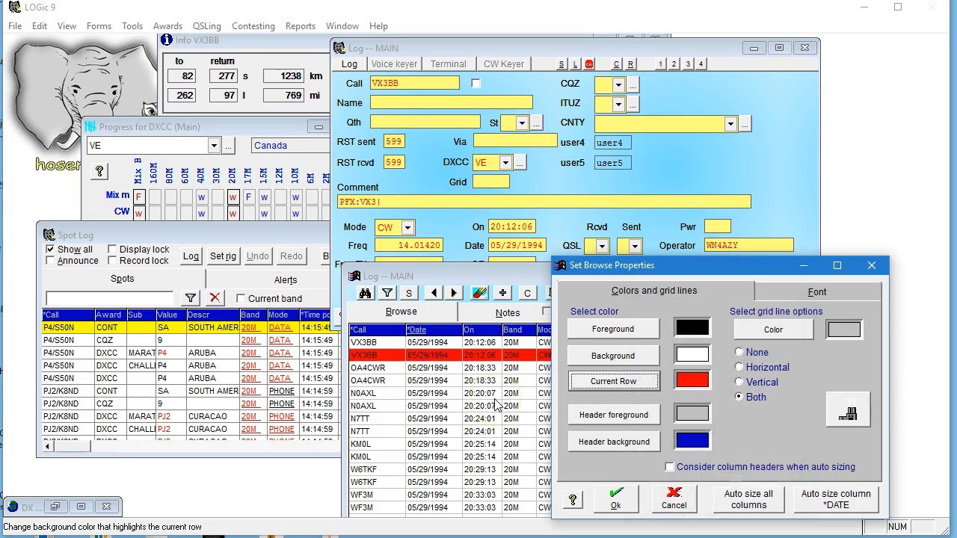
left_click_drag(649, 267, 643, 70)
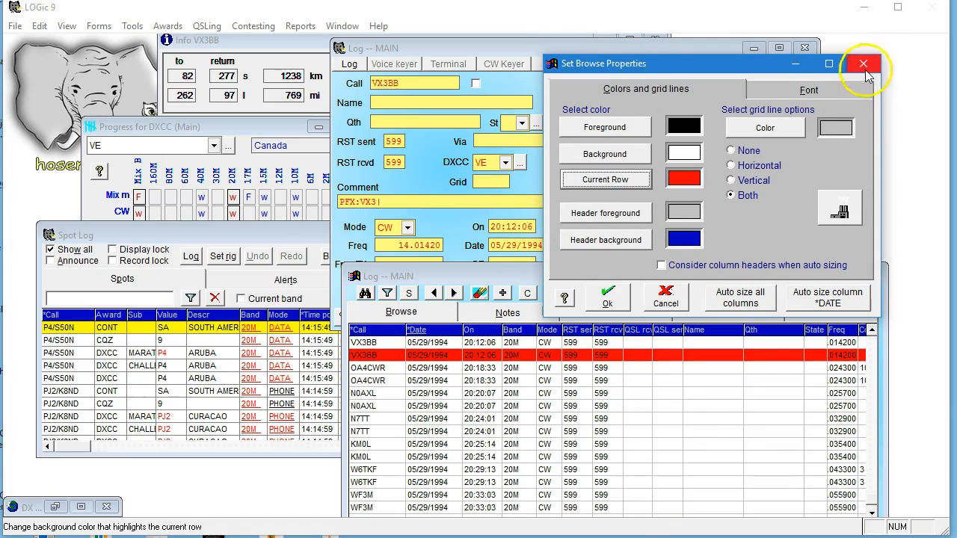
Preview the browse grid in Arial 9 point Bold, then close the browse properties without saving
left_click(843, 96)
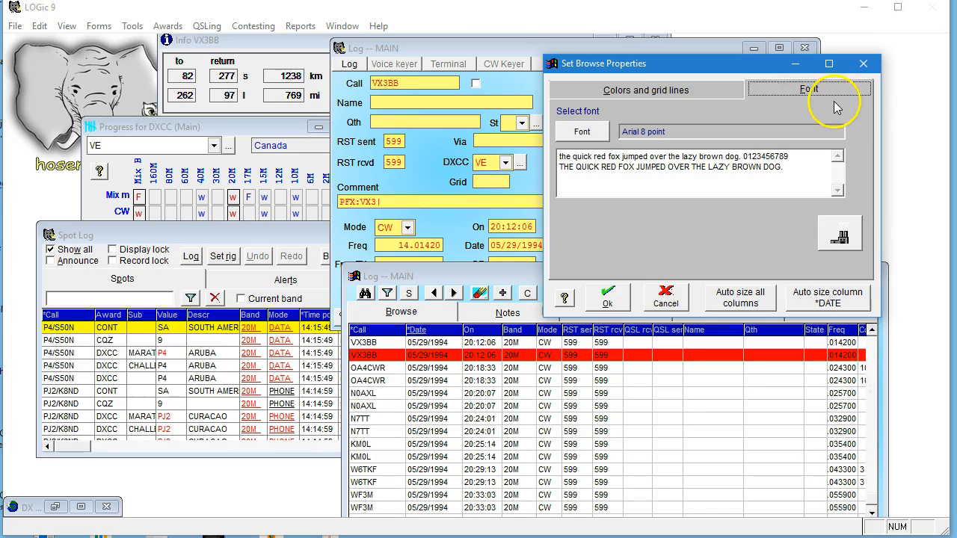
left_click(598, 133)
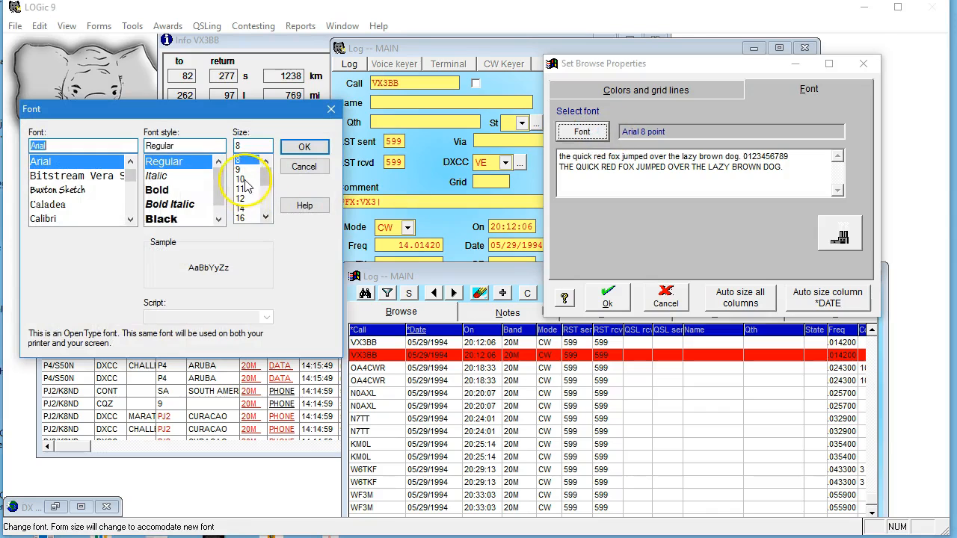
left_click(238, 171)
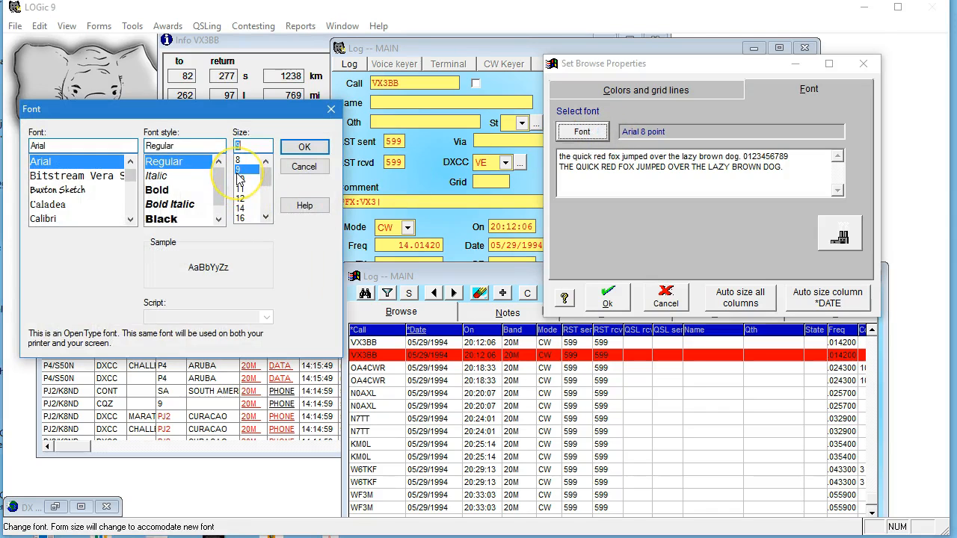
left_click(162, 192)
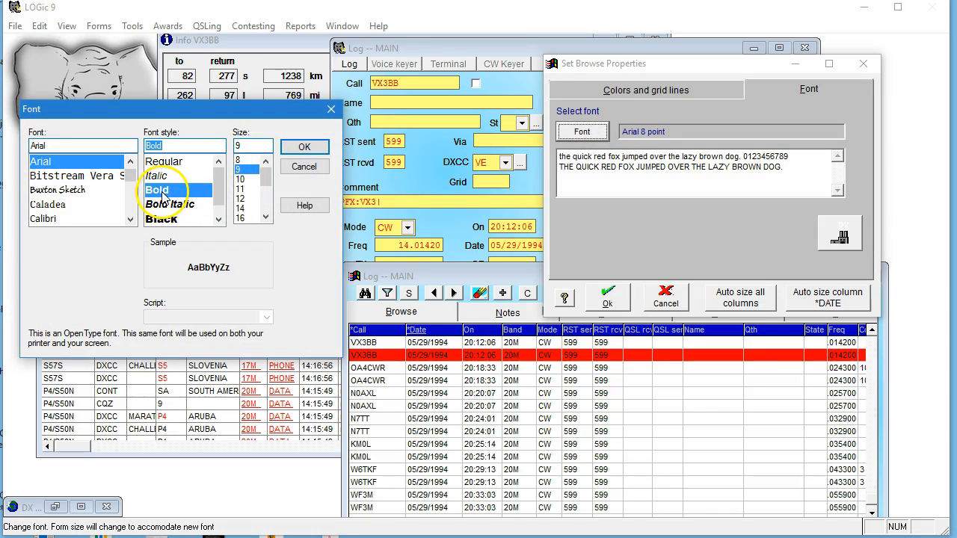
left_click(303, 146)
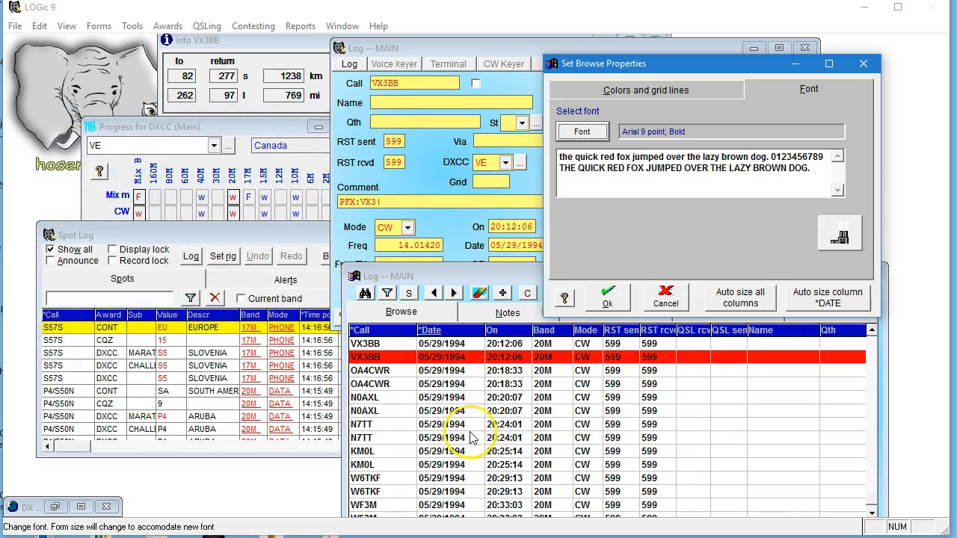
left_click(862, 62)
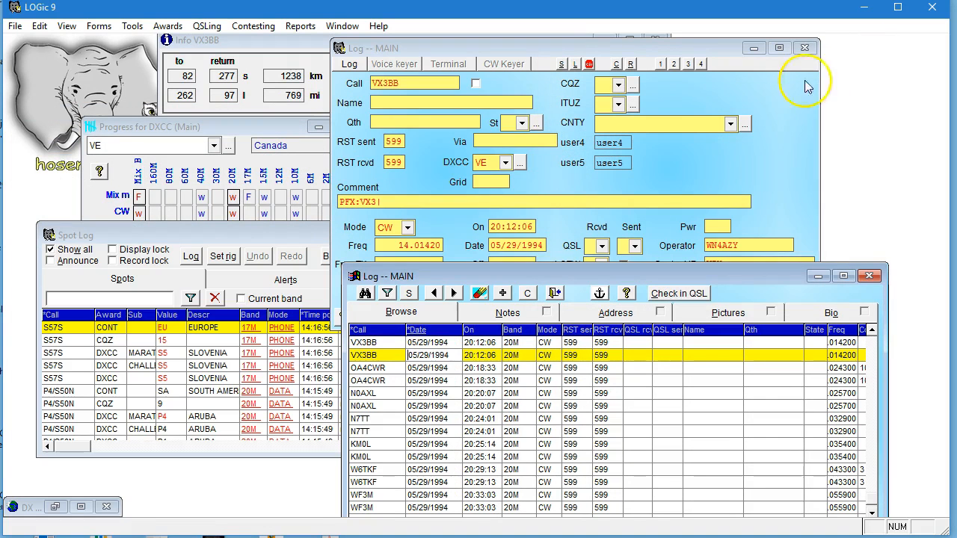
Set the main Log form's font to Courier New Regular 12 point and save the form properties
right_click(804, 88)
left_click(812, 111)
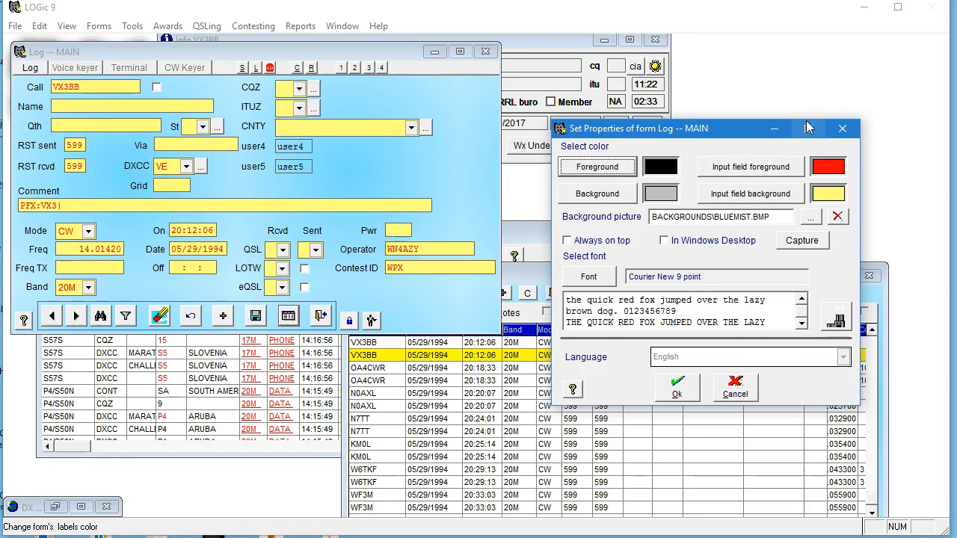
left_click(764, 144)
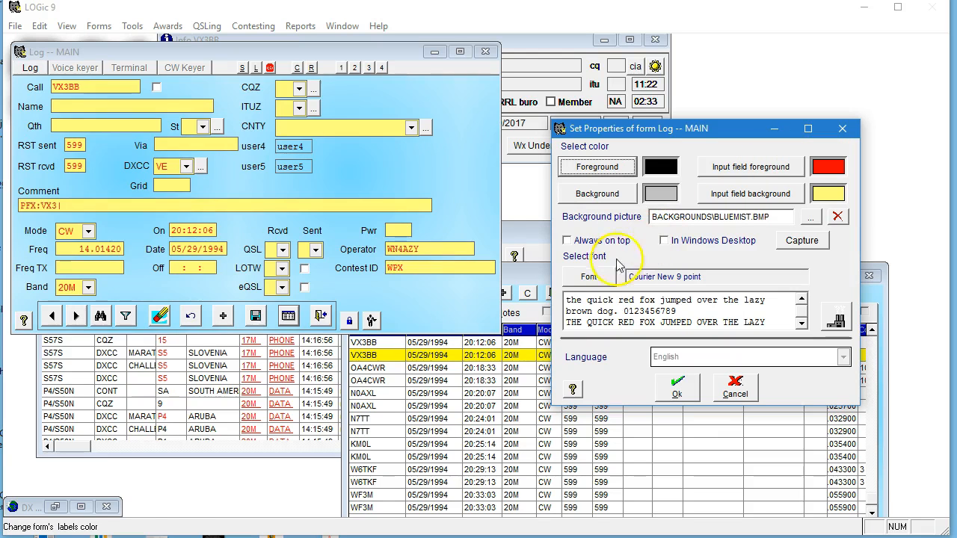
left_click(589, 277)
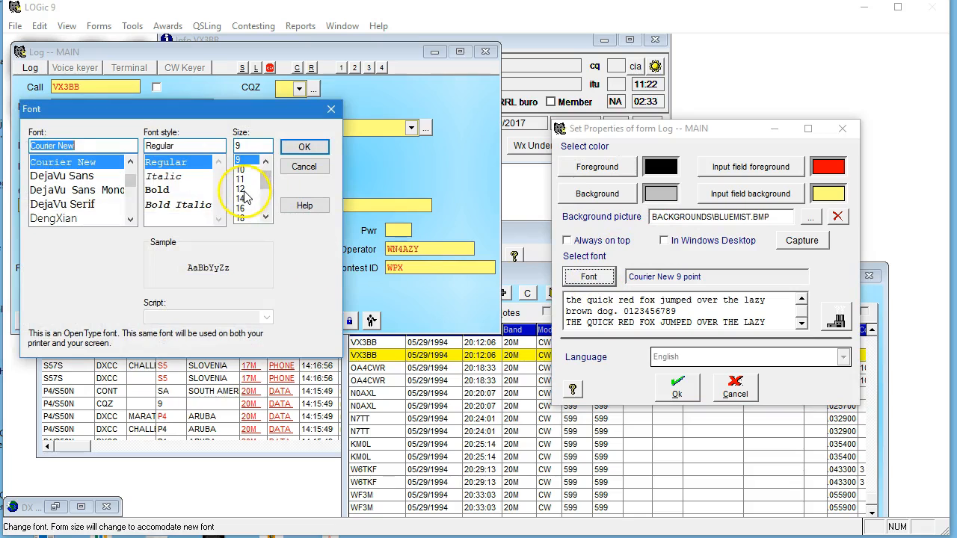
left_click(244, 190)
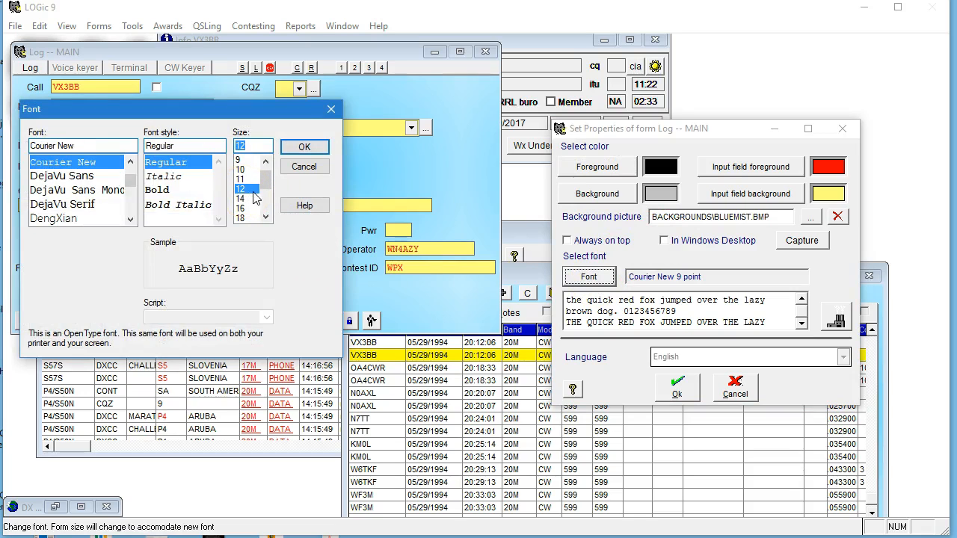
left_click(666, 389)
left_click(305, 149)
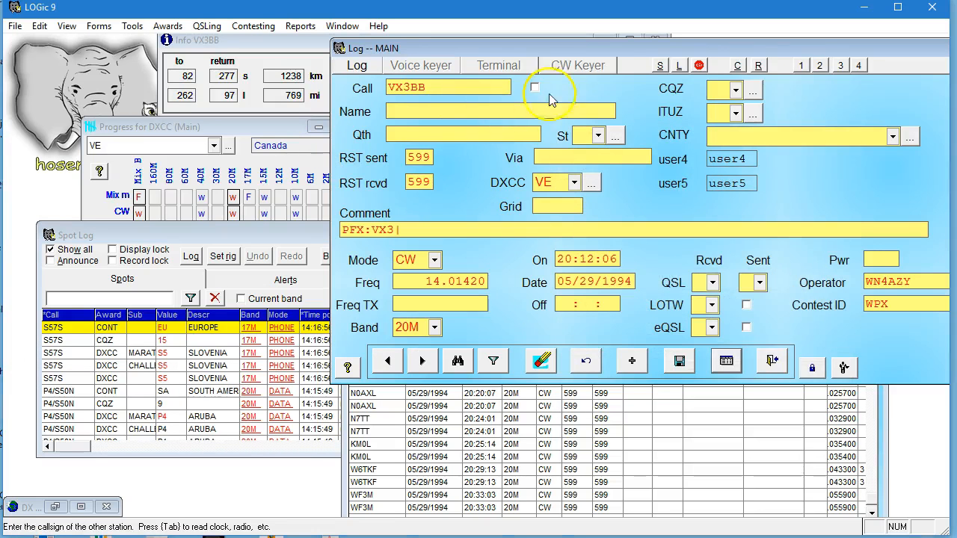
Move the enlarged main Log form fully into the workspace, then close it to leave the Spot Log accessible
left_click_drag(651, 51, 454, 67)
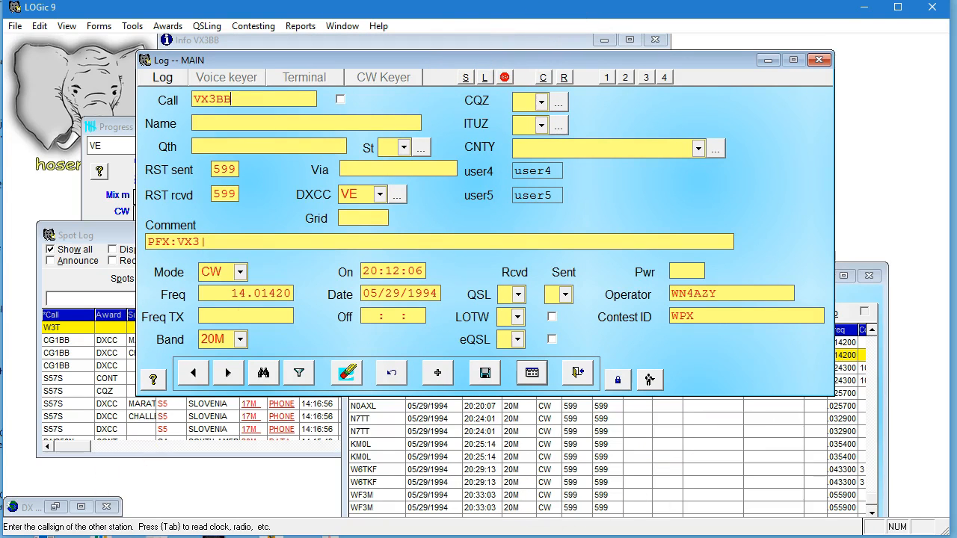
left_click(169, 510)
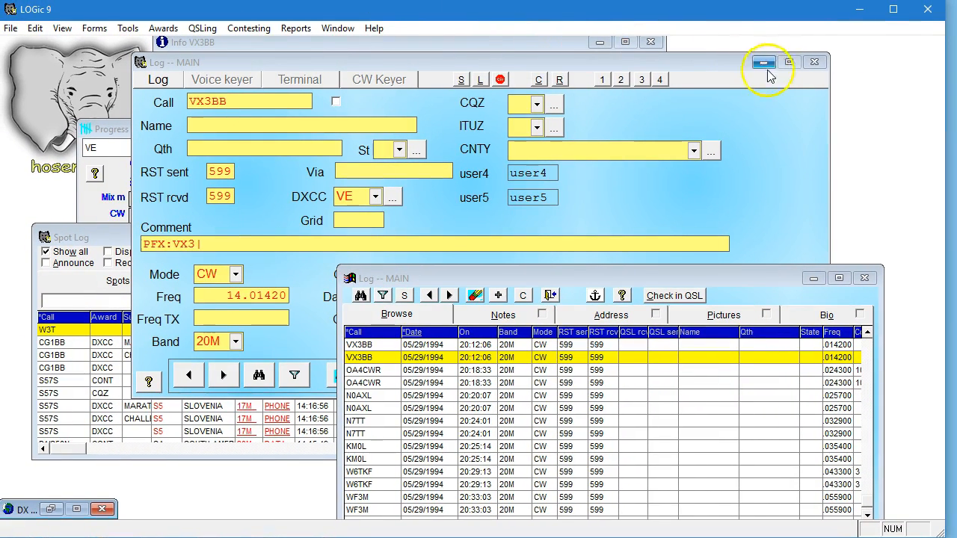
left_click(814, 62)
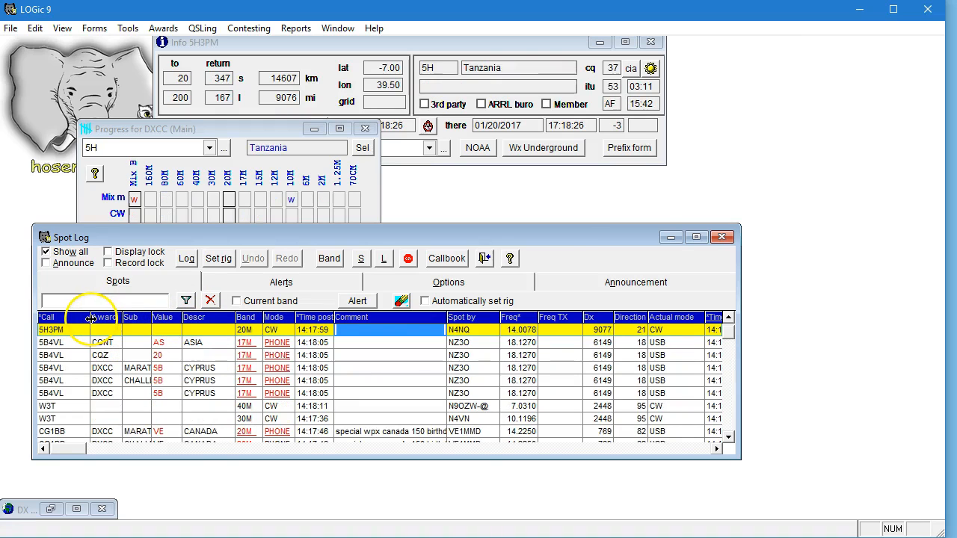
Widen the Call column slightly and narrow the Time posted column in the Spot Log grid
mouse_move(91, 319)
left_mouse_down()
mouse_move(114, 320)
mouse_move(98, 320)
left_mouse_up()
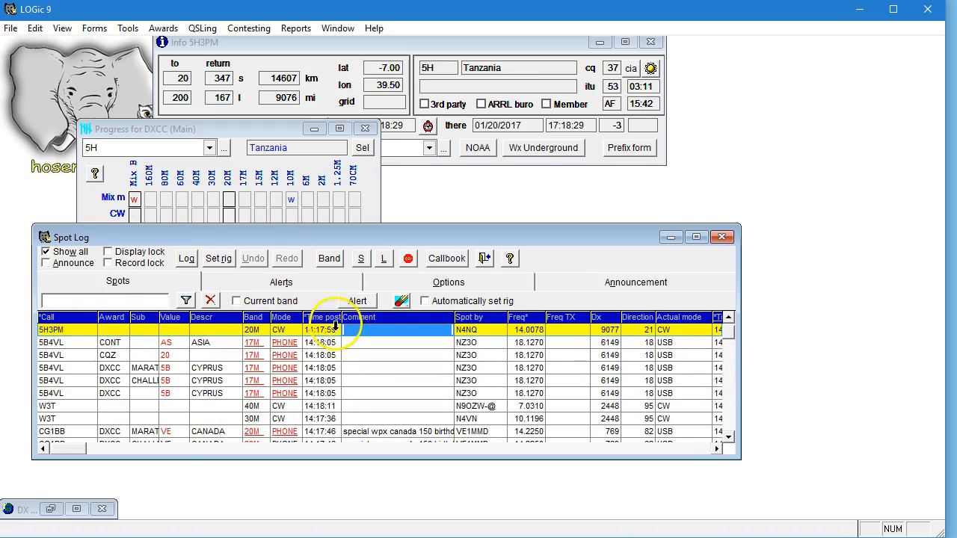
left_click_drag(341, 318, 327, 320)
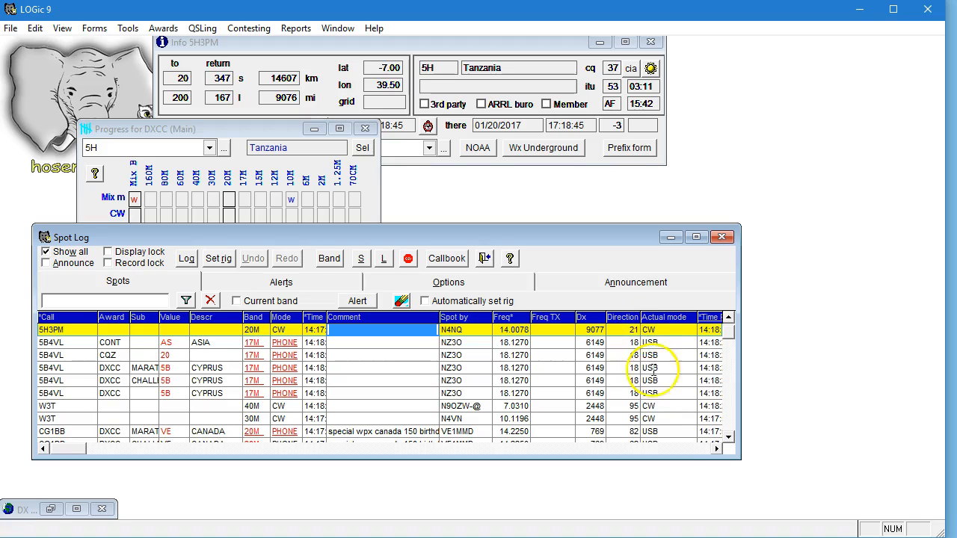
Collapse the Spot Log's IOTA and CQ Zone columns to zero width, then pull them back out as narrow columns
left_click(671, 449)
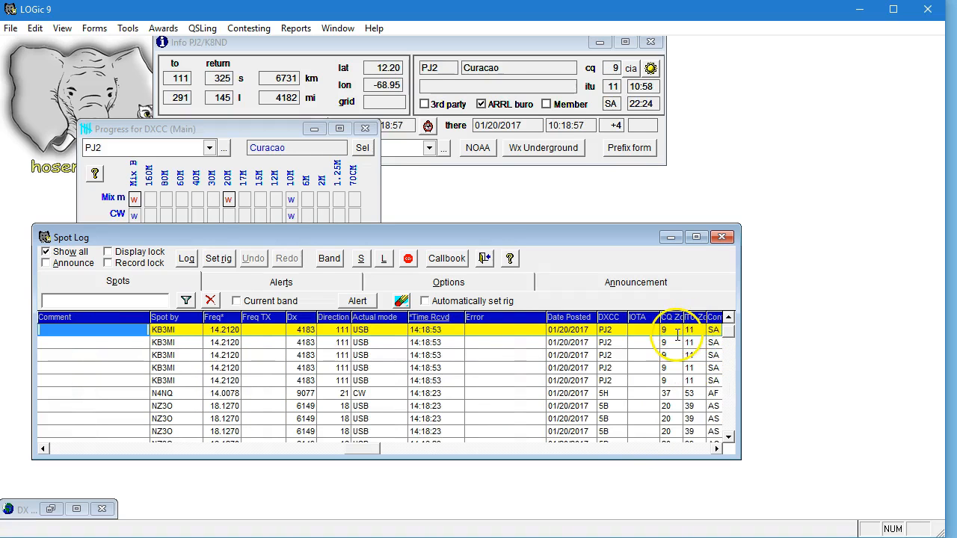
scroll(677, 335, "down", 2)
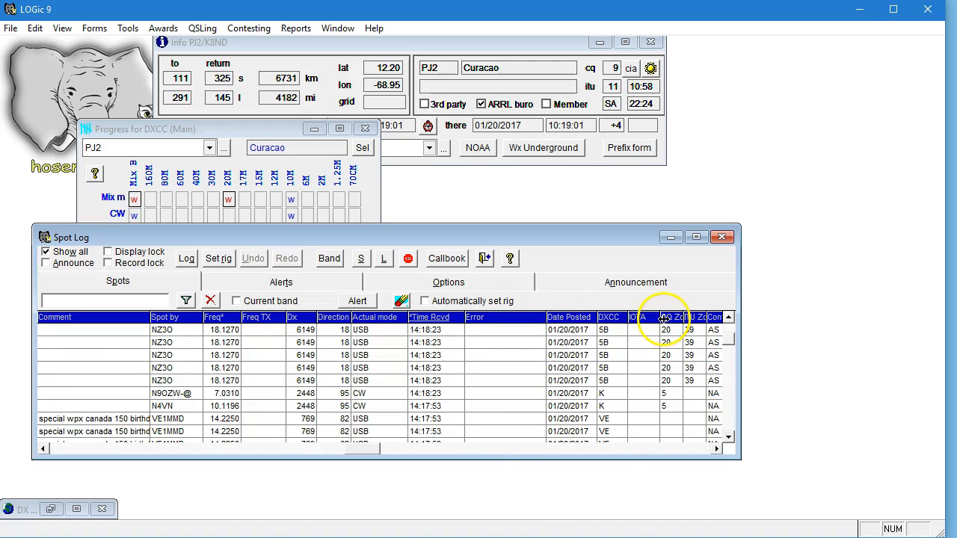
left_click_drag(662, 317, 609, 329)
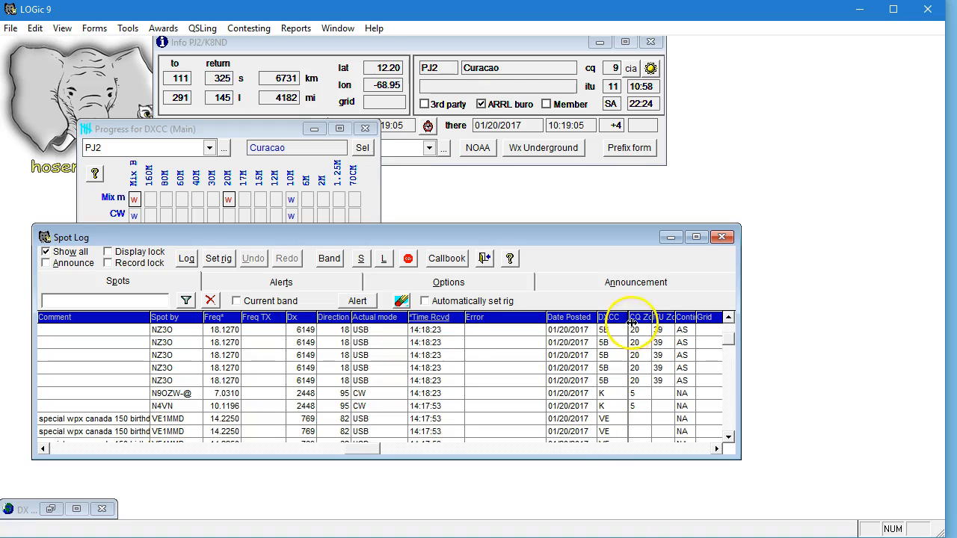
mouse_move(630, 317)
left_mouse_down()
mouse_move(650, 317)
mouse_move(629, 318)
left_mouse_up()
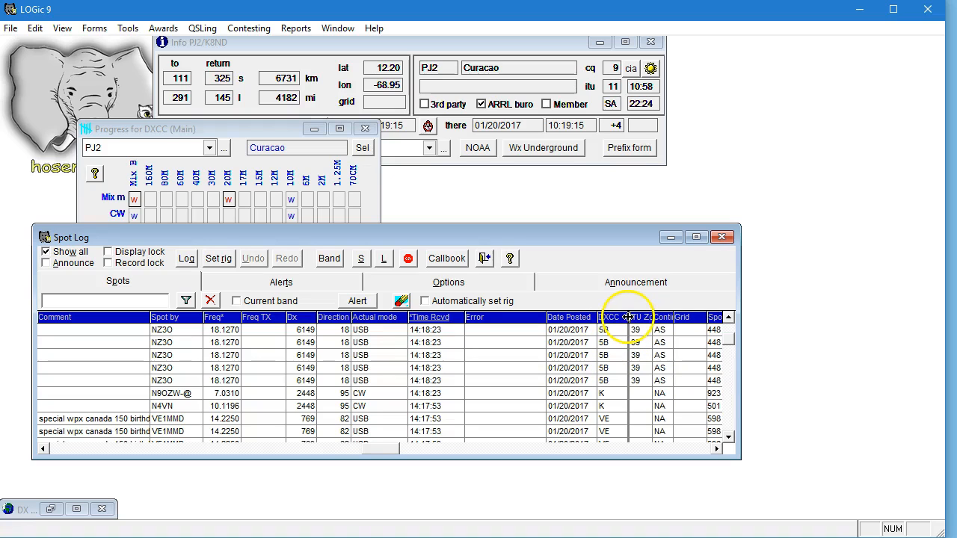
left_click_drag(632, 317, 639, 318)
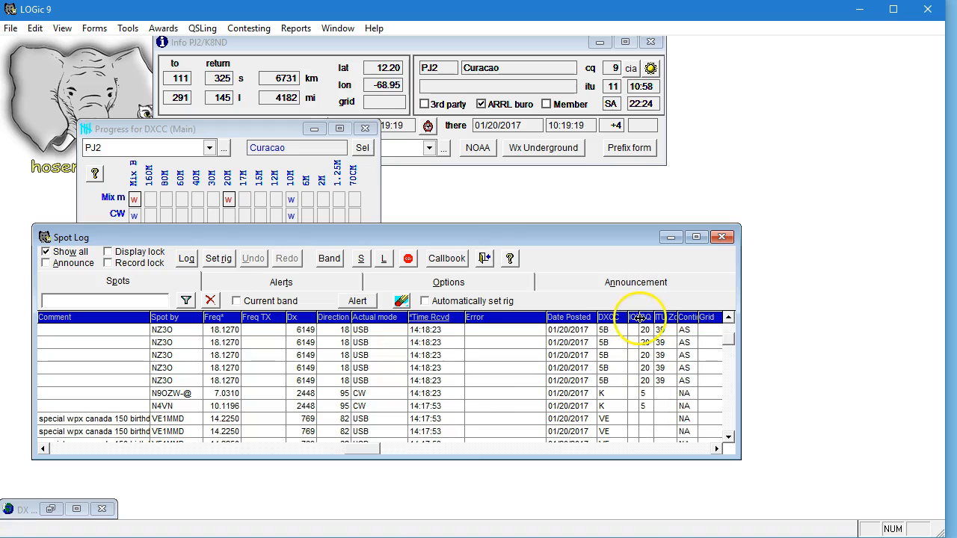
Move the Spot Log's Direction column between the ITU Zone and Continent columns
left_click_drag(371, 455, 26, 452)
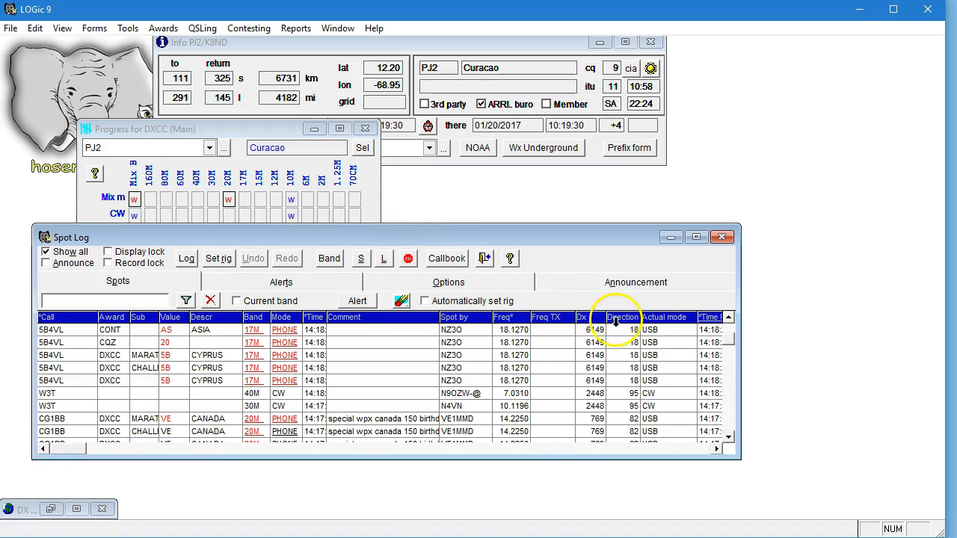
left_click_drag(615, 320, 762, 327)
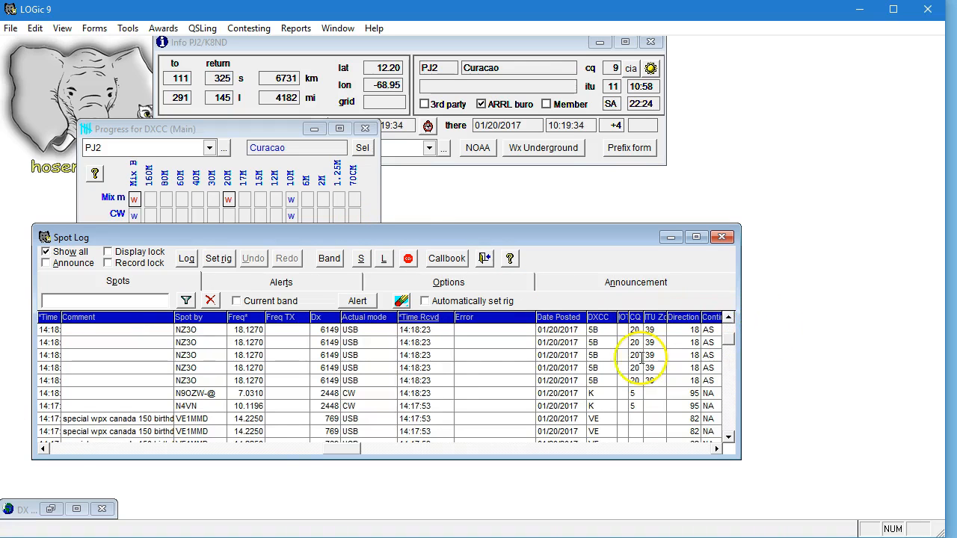
left_click_drag(255, 451, 15, 453)
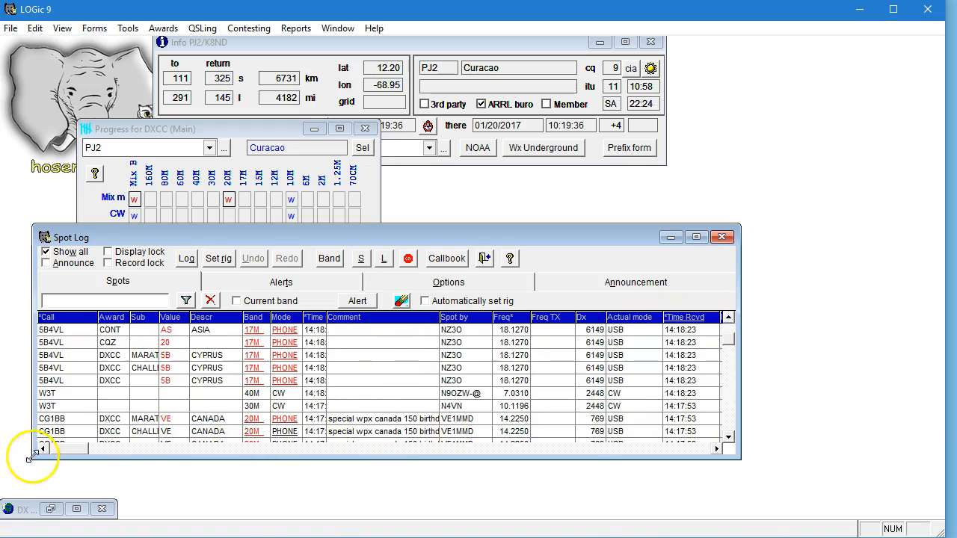
left_click(654, 450)
left_click_drag(656, 452, 27, 472)
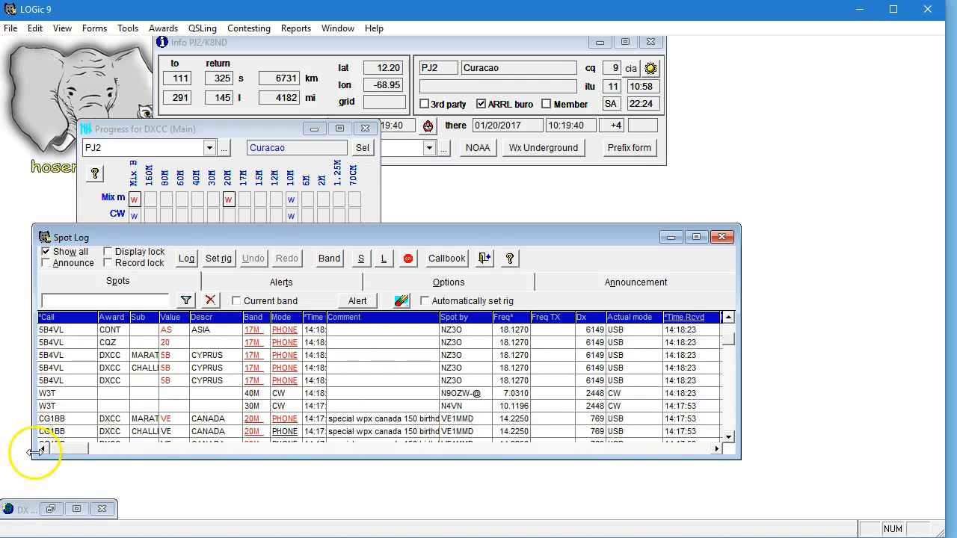
Auto size all columns of the Spot Log grid through its browse properties
right_click(404, 356)
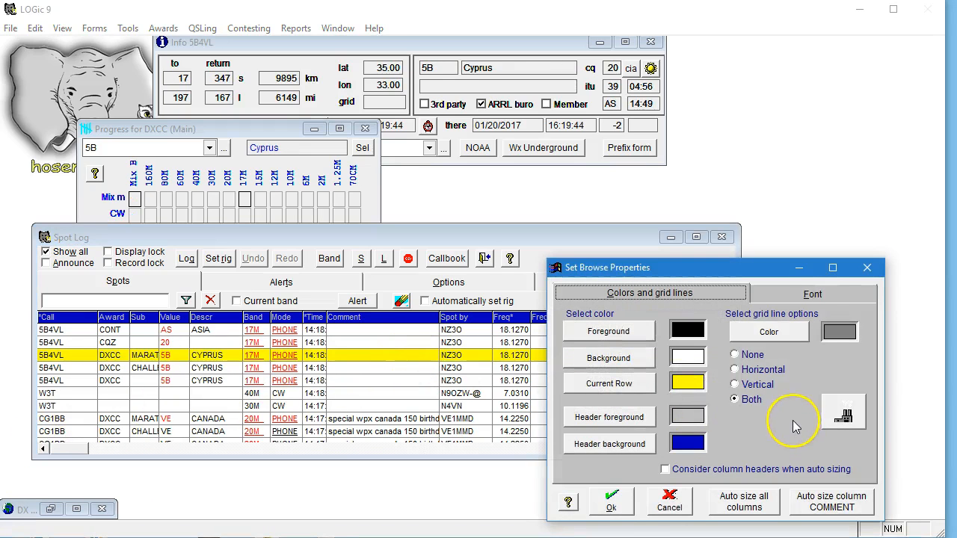
left_click(744, 503)
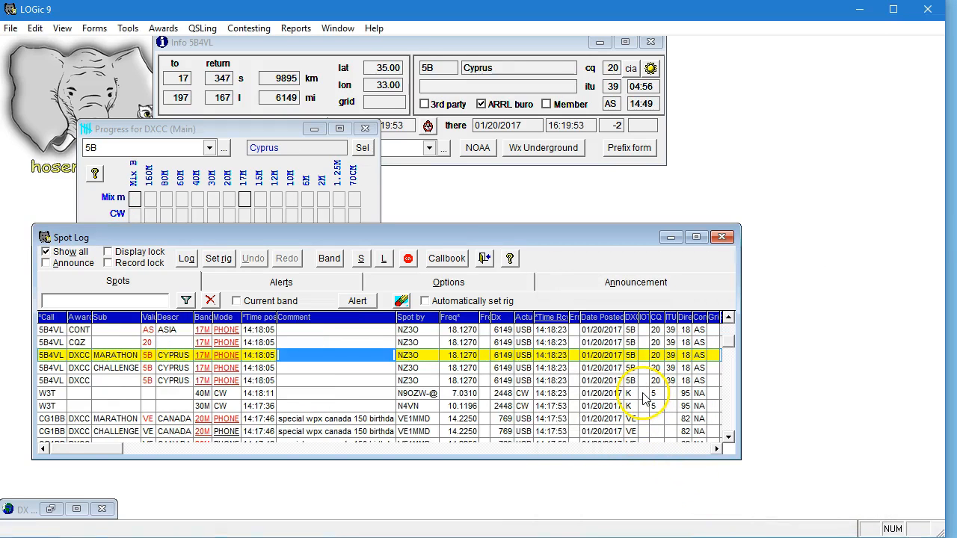
Auto size only the Spot by column of the Spot Log grid through its browse properties
right_click(588, 371)
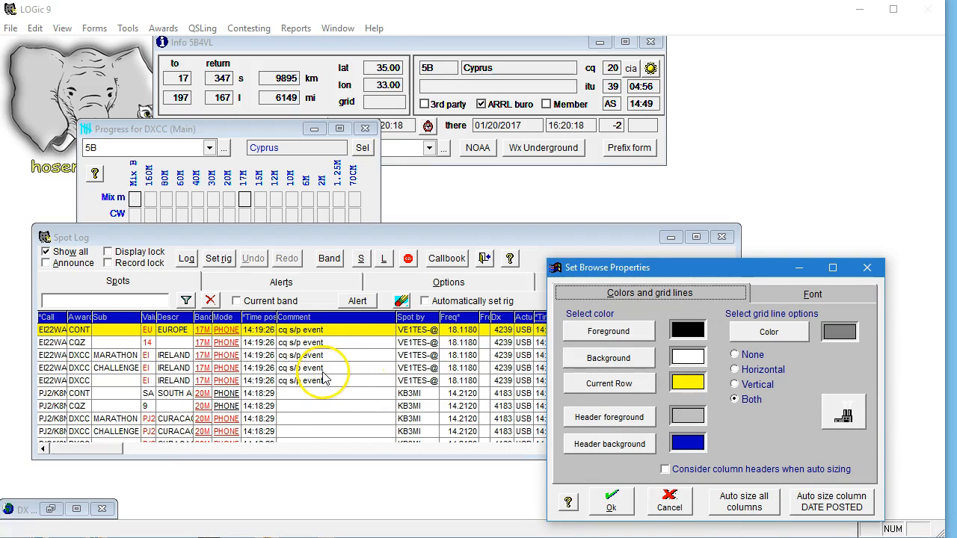
left_click(611, 499)
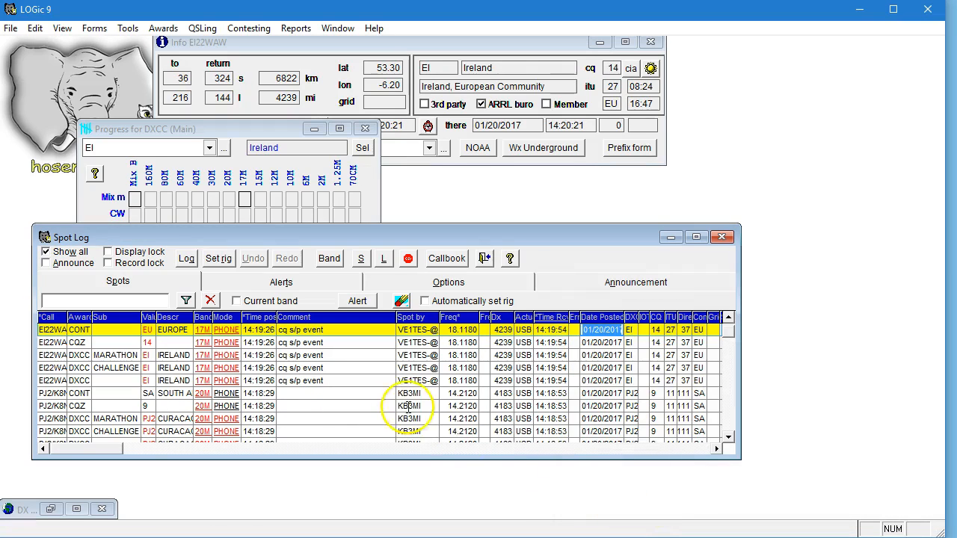
left_click(415, 356)
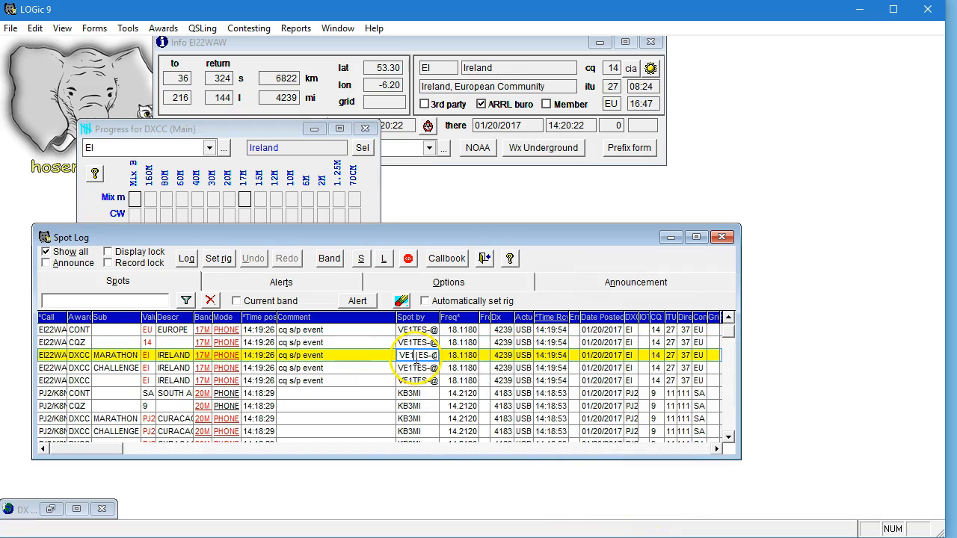
right_click(416, 359)
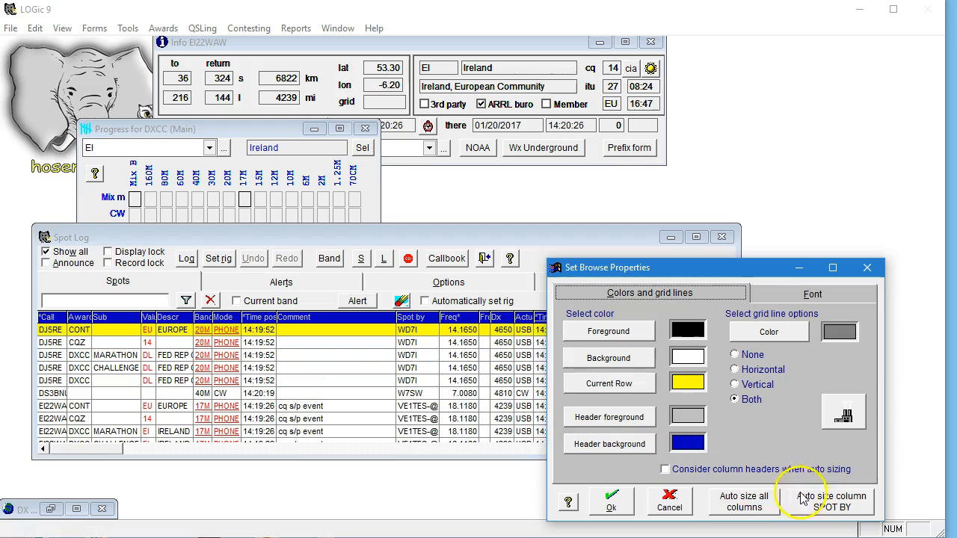
left_click(829, 502)
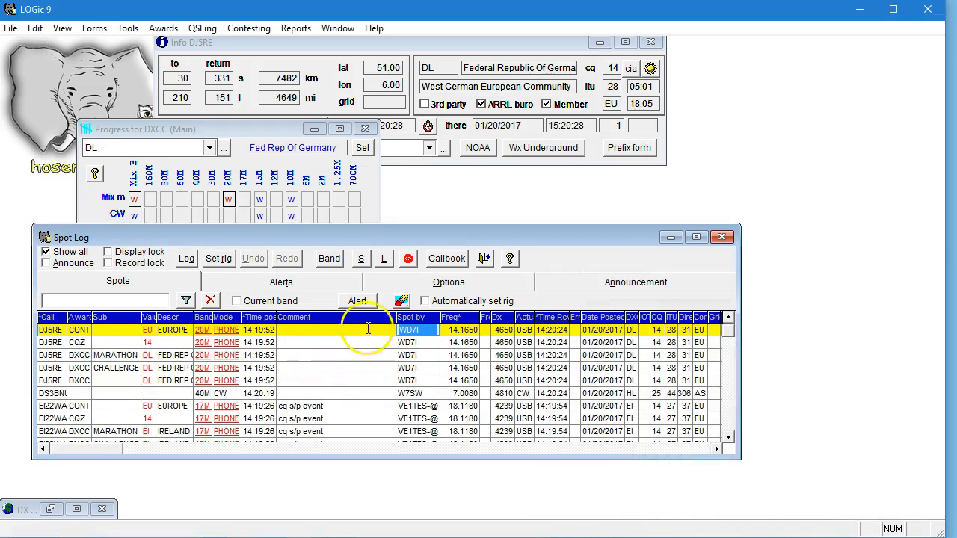
left_click(374, 343)
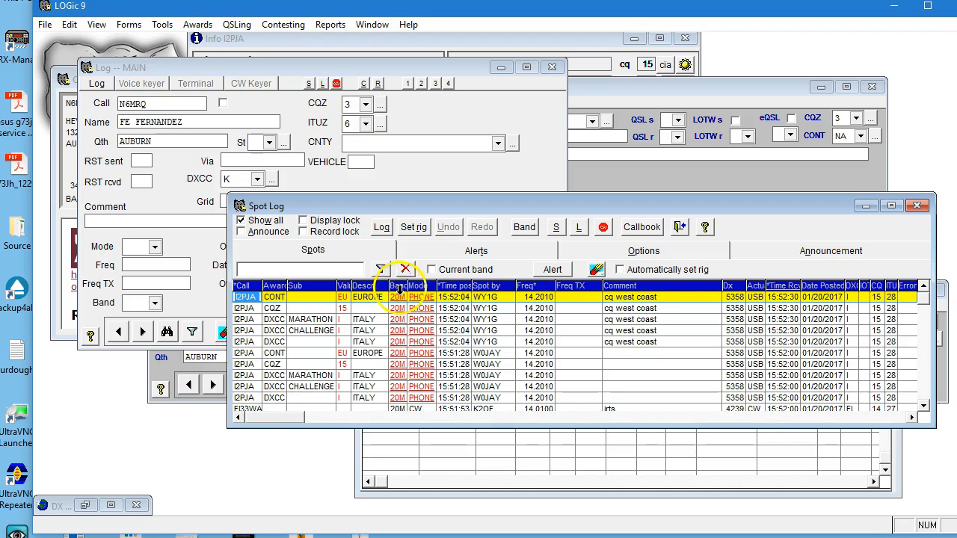
Reorder the Spot Log columns: Band before Spot by, Dx after Freq, Time posted after Time Rcvd, and the Actual column beyond the visible area
left_click_drag(399, 288, 428, 287)
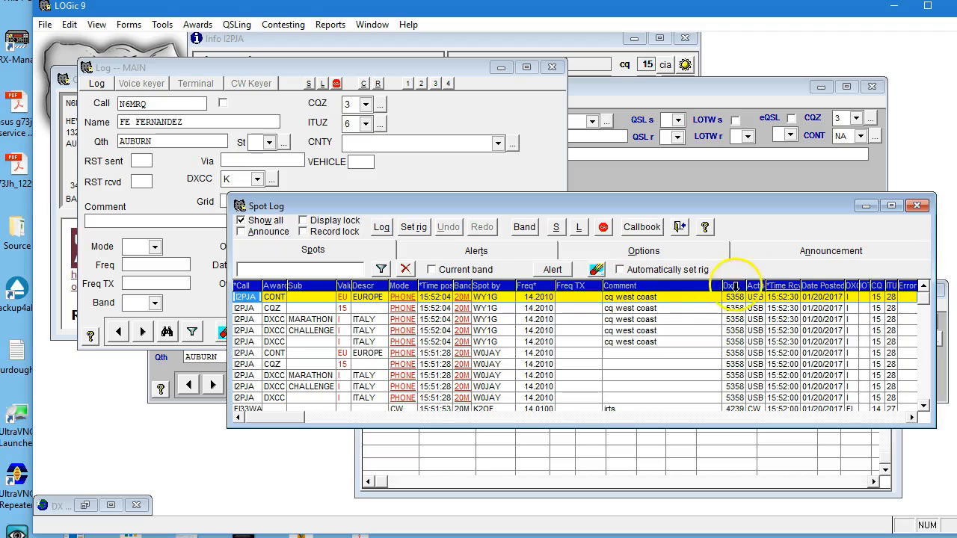
left_click_drag(734, 287, 571, 289)
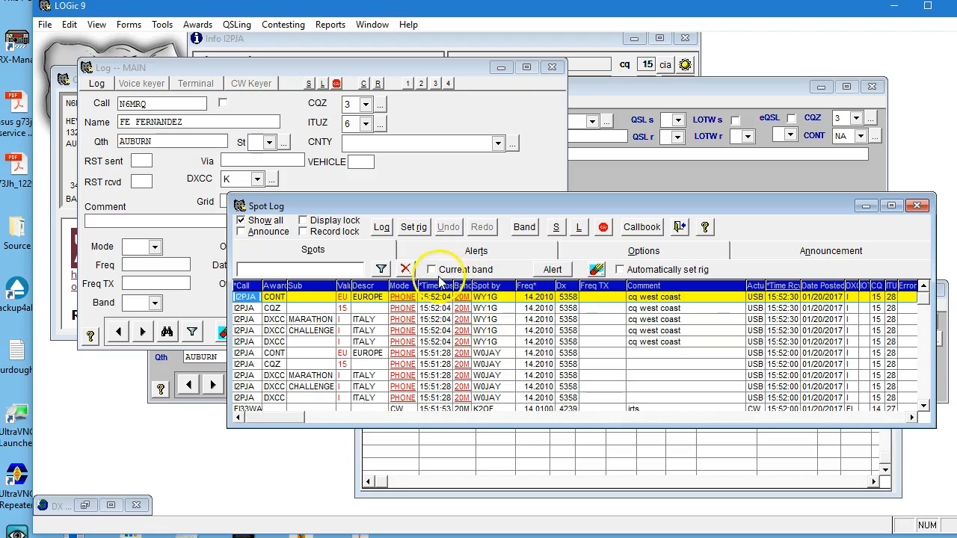
left_click_drag(433, 288, 798, 294)
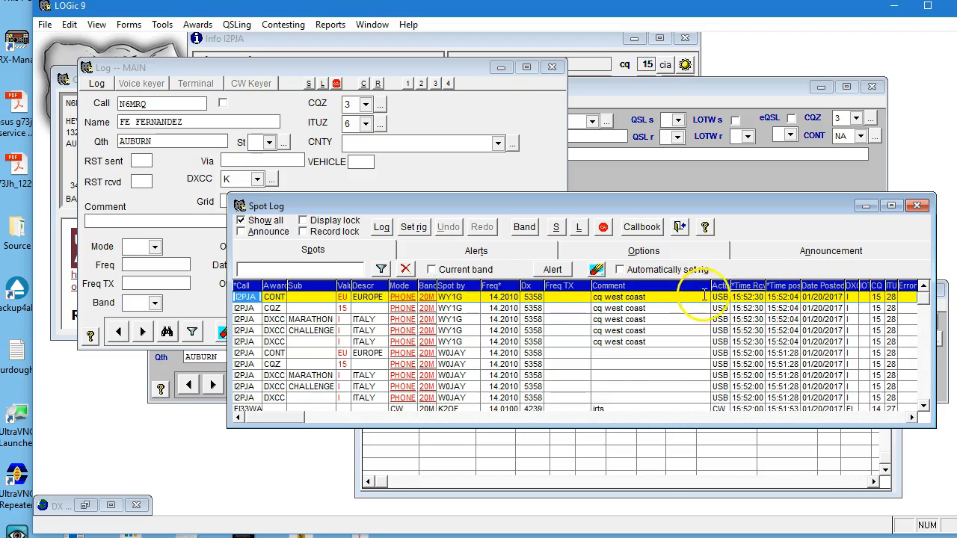
left_click_drag(722, 290, 806, 289)
left_click_drag(705, 421, 225, 439)
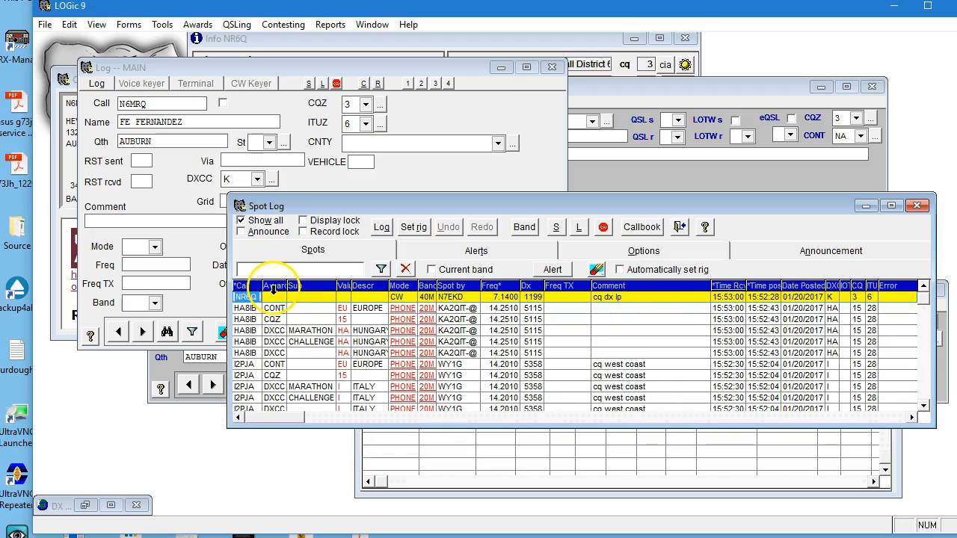
Increase the height of the Spot Log grid's column header row to roughly double
mouse_move(277, 287)
left_mouse_down()
mouse_move(320, 288)
mouse_move(268, 287)
left_mouse_up()
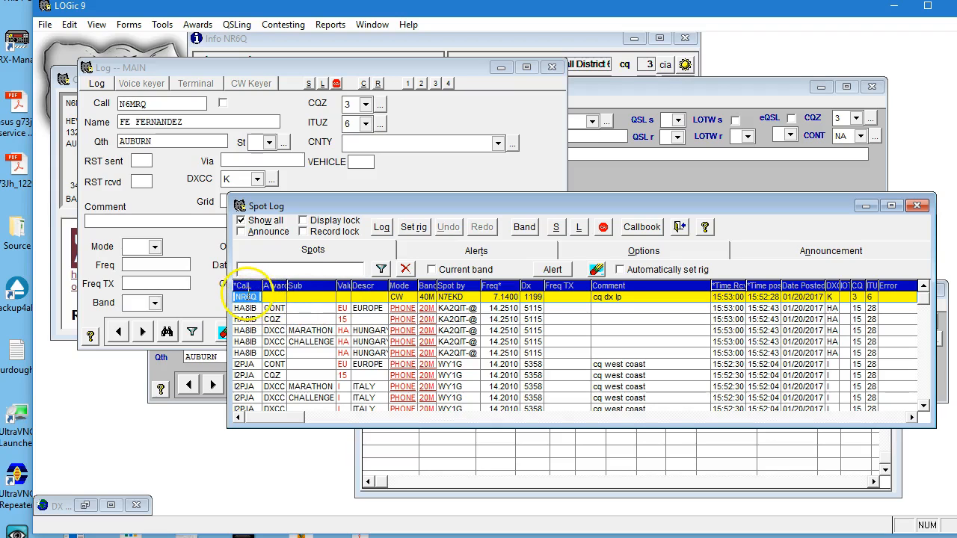
left_click_drag(241, 290, 239, 298)
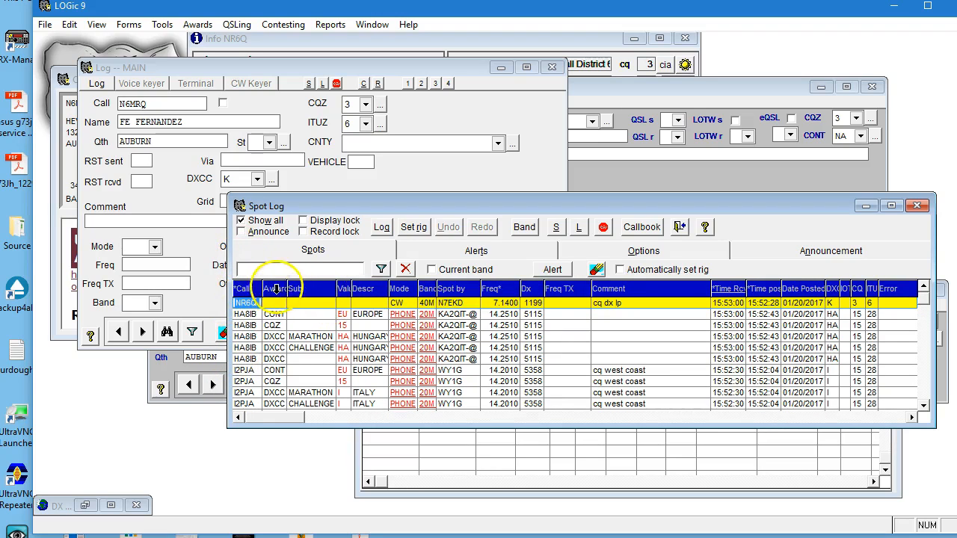
mouse_move(236, 295)
left_mouse_down()
mouse_move(238, 318)
mouse_move(238, 306)
left_mouse_up()
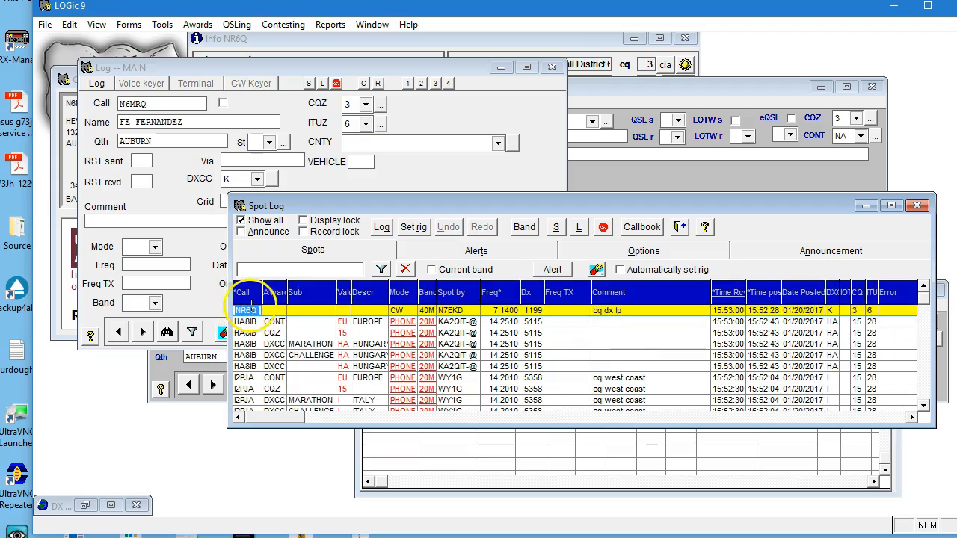
Make the Spot Log's data rows slightly taller, shrink them back, and lower the header row's height a little
left_click_drag(238, 318, 244, 320)
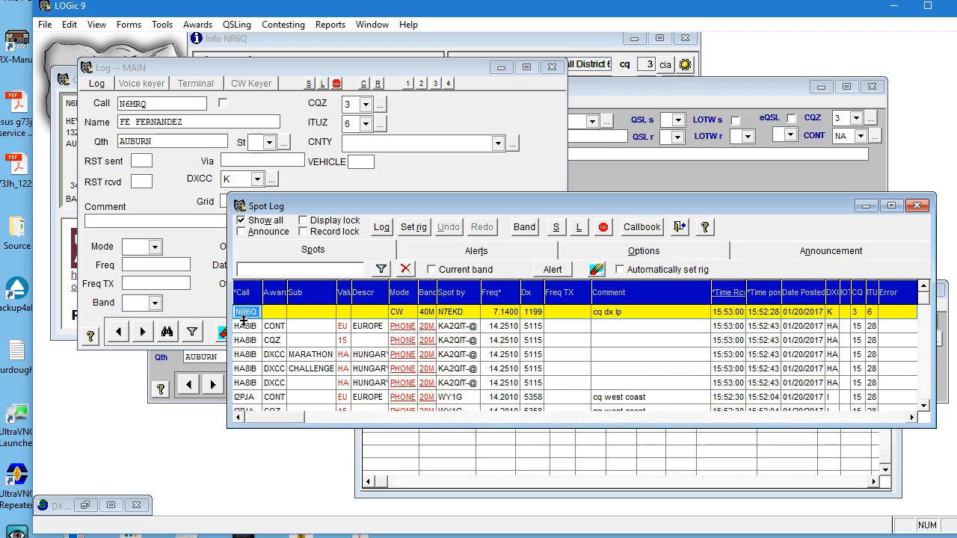
left_click_drag(244, 320, 241, 316)
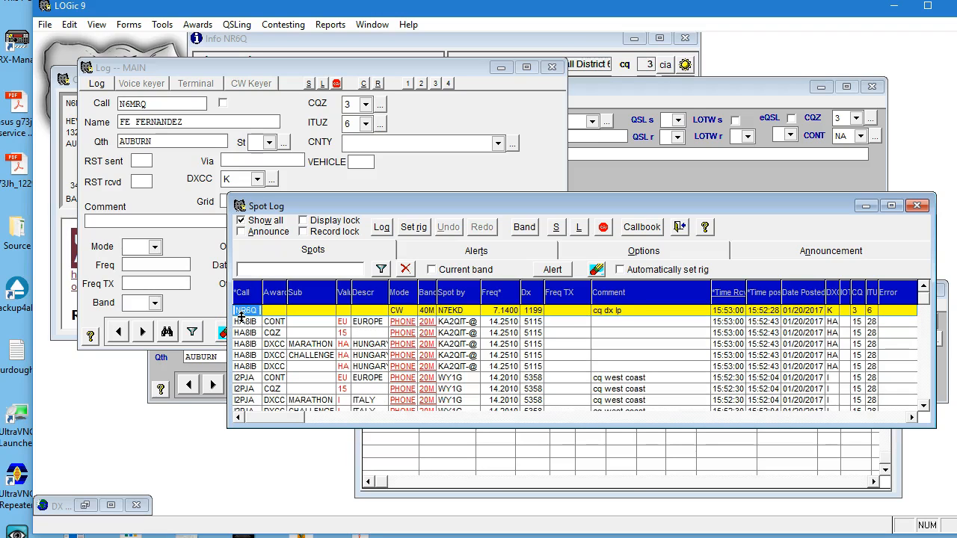
left_click_drag(243, 305, 244, 297)
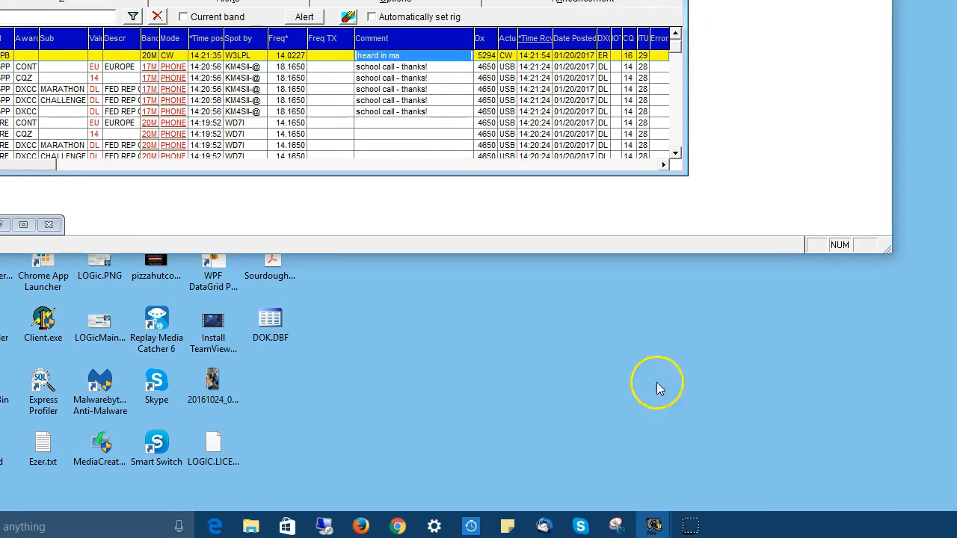
Switch to the LOGic help window and read through its Grid customization topic
mouse_move(654, 524)
left_click(702, 476)
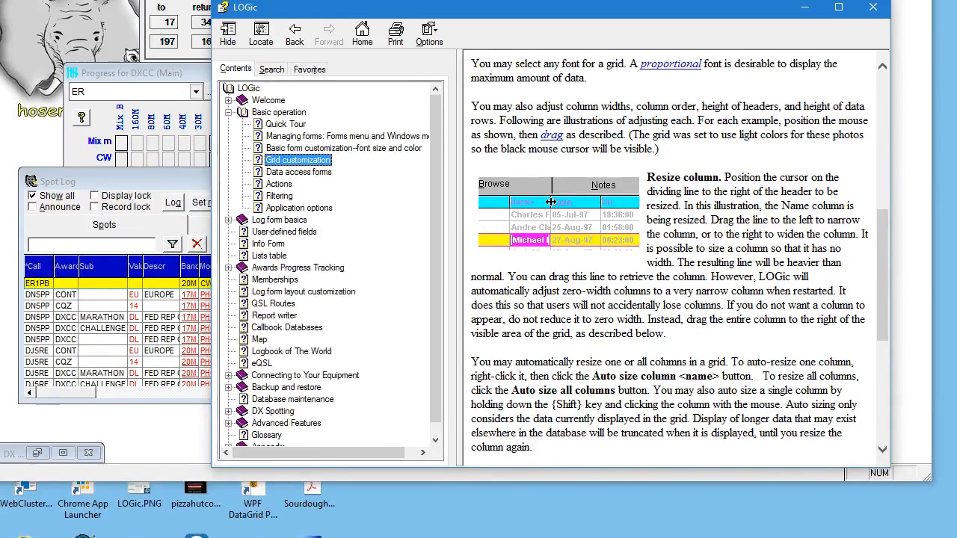
scroll(657, 159, "down", 8)
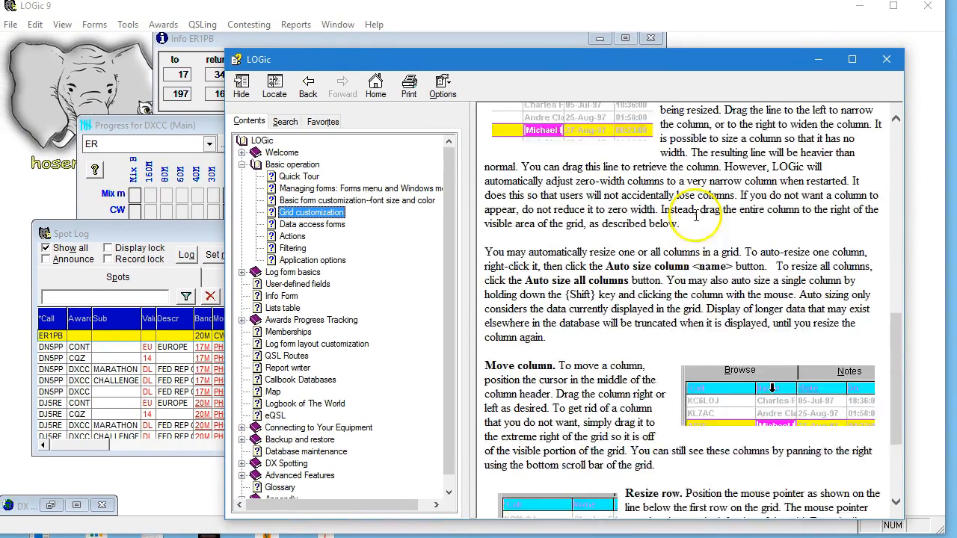
scroll(697, 223, "up", 20)
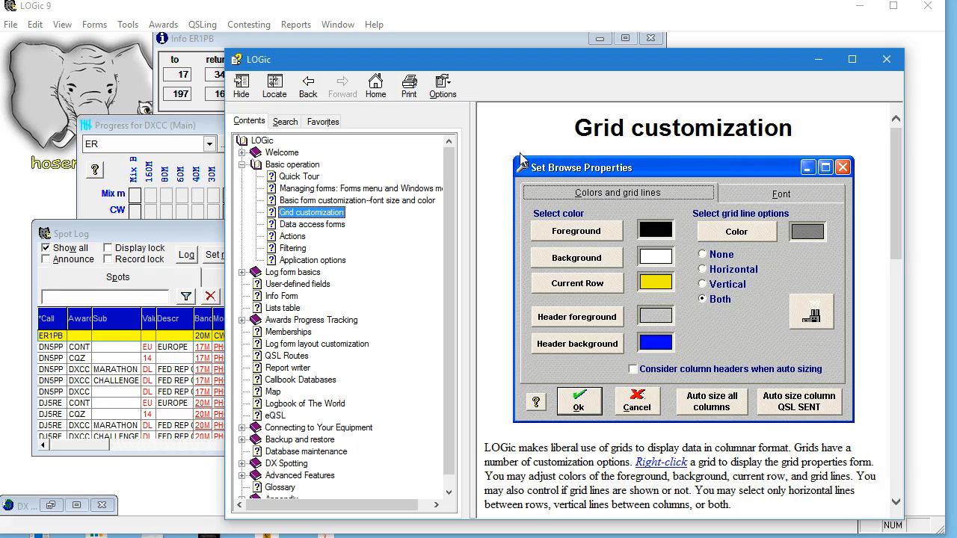
Collapse the Basic operation and Log form basics books in the help and view the Log form layout customization topic
left_click(241, 272)
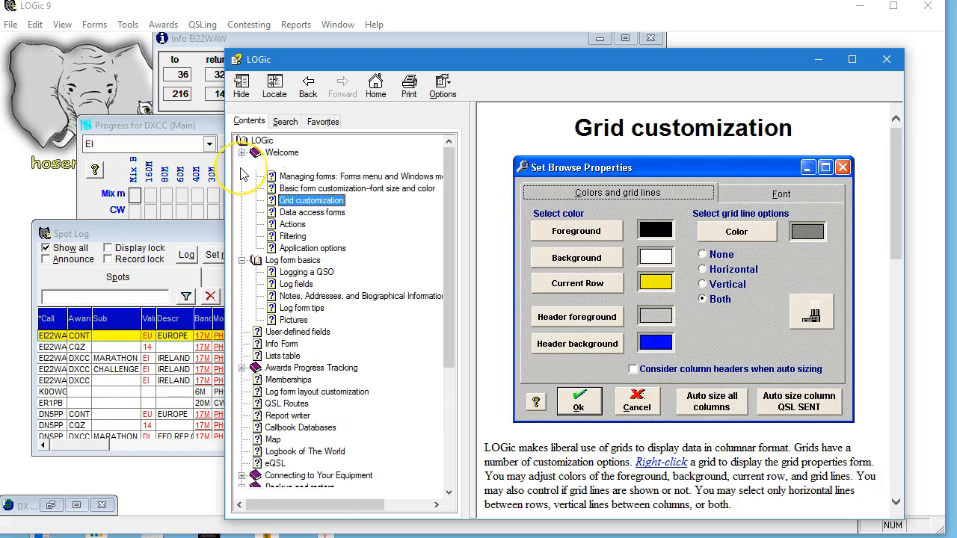
left_click(242, 164)
left_click(242, 178)
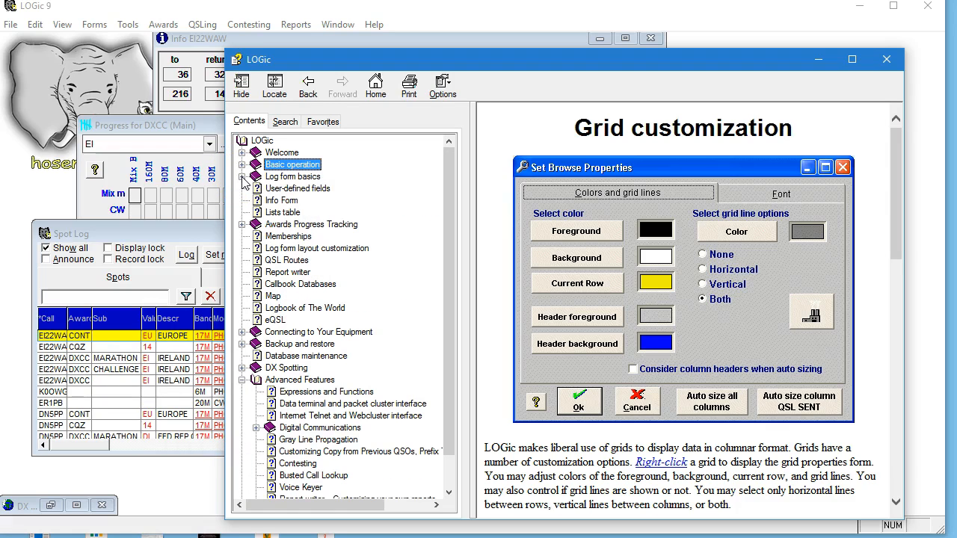
left_click(306, 251)
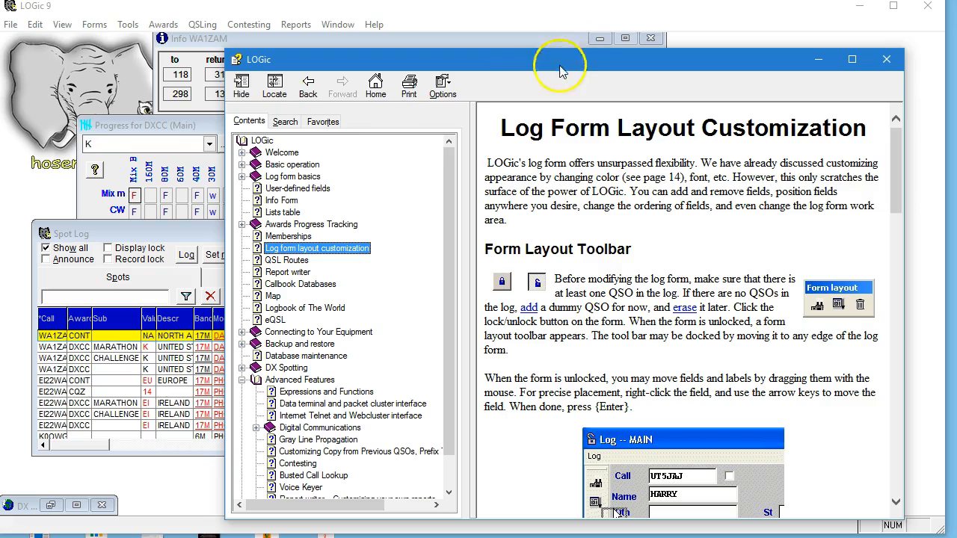
Return to the main LOGic window and open the log form named main
left_click(203, 133)
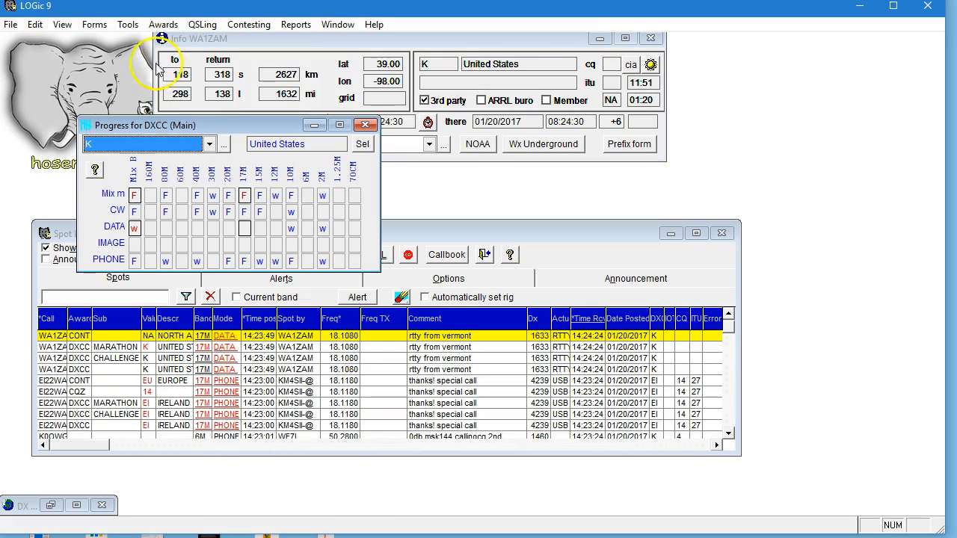
left_click(95, 27)
left_click(82, 54)
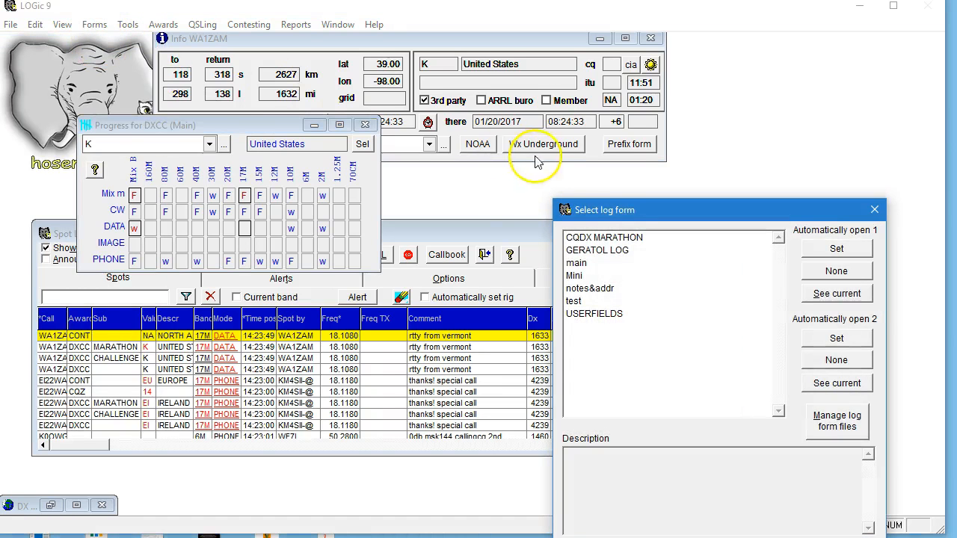
double_click(575, 264)
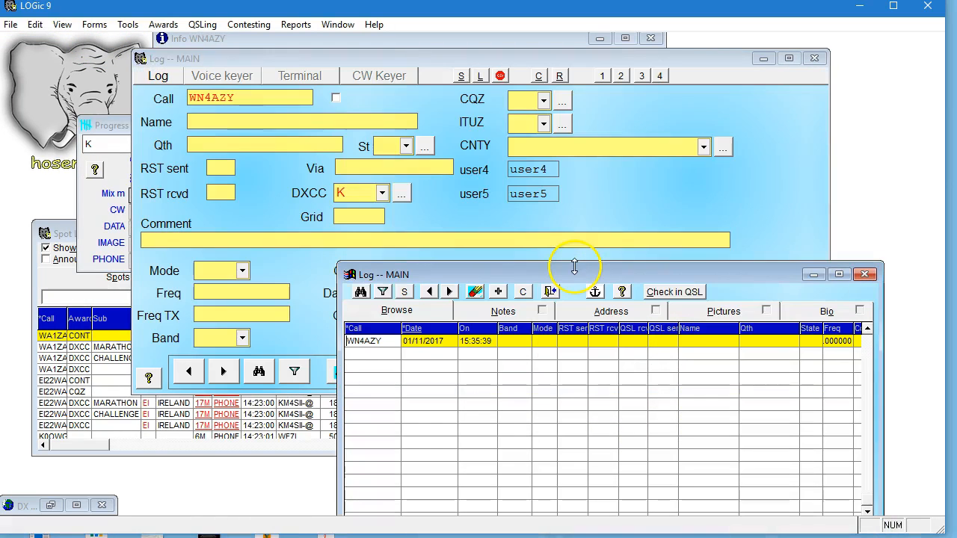
Reset the main log form's colors and font to their defaults in its form properties and apply the change
right_click(740, 193)
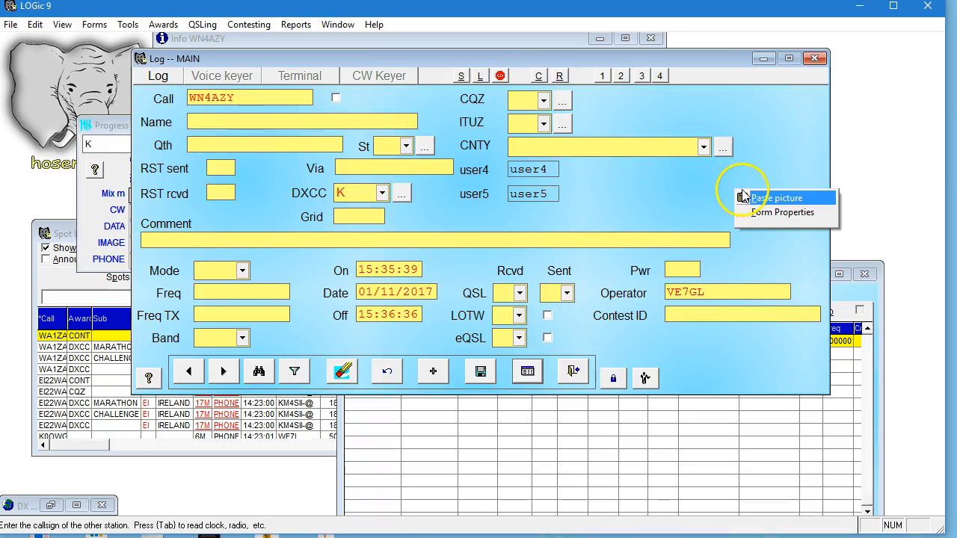
left_click(763, 212)
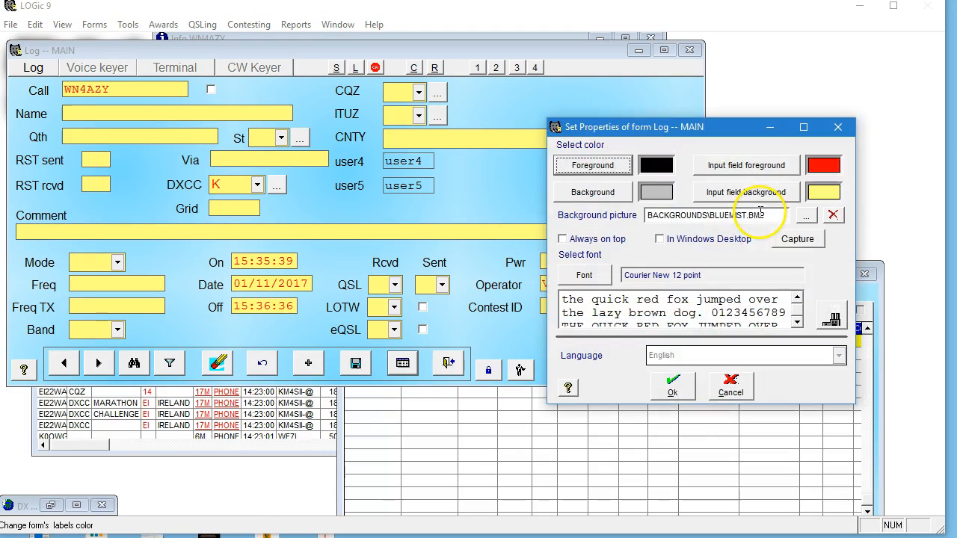
left_click(831, 320)
left_click(672, 387)
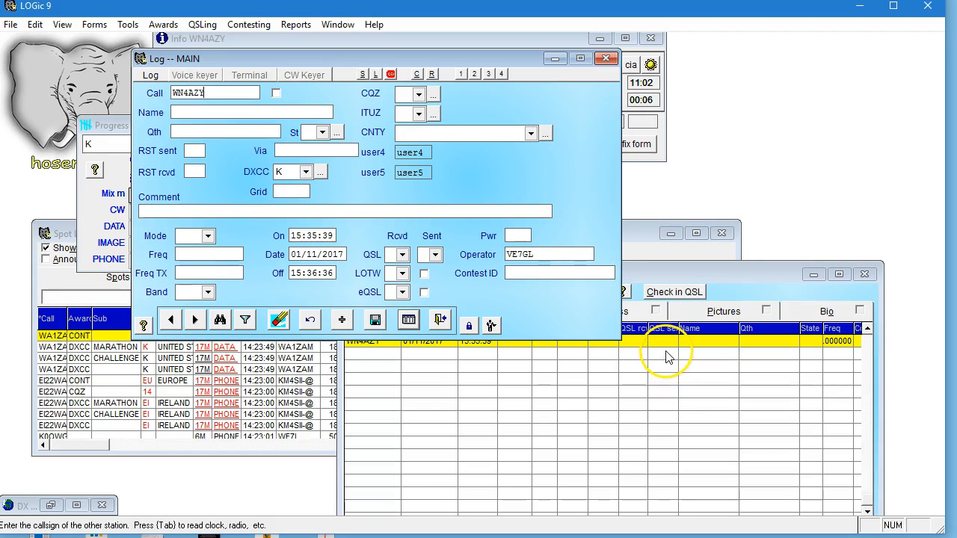
Remove the BLUEMIST.BMP background picture from the main log form and reposition the form lower in the workspace
right_click(549, 178)
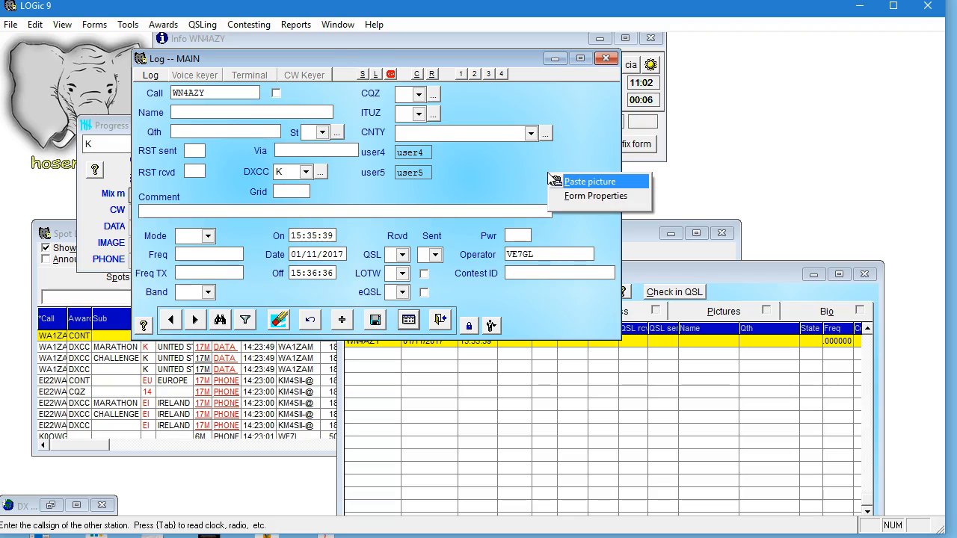
left_click(595, 196)
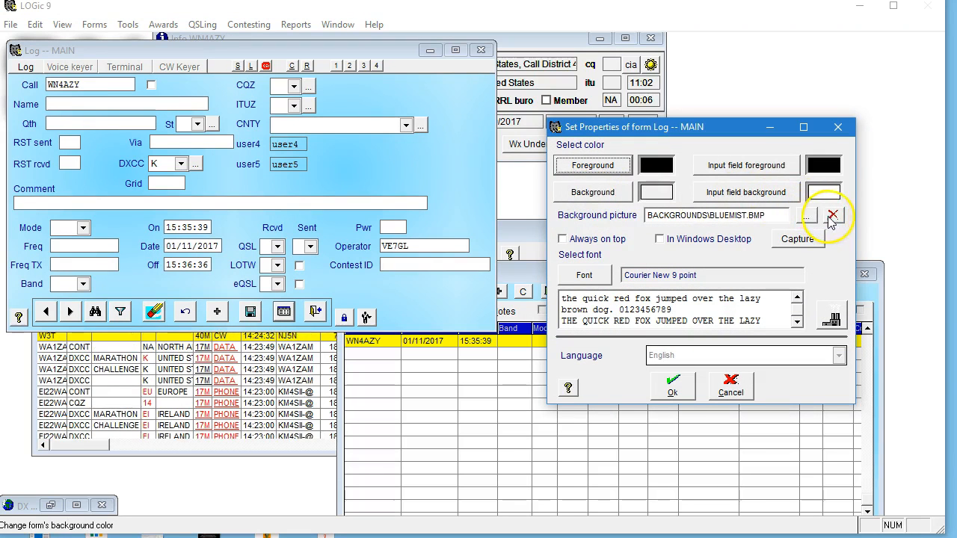
left_click(833, 215)
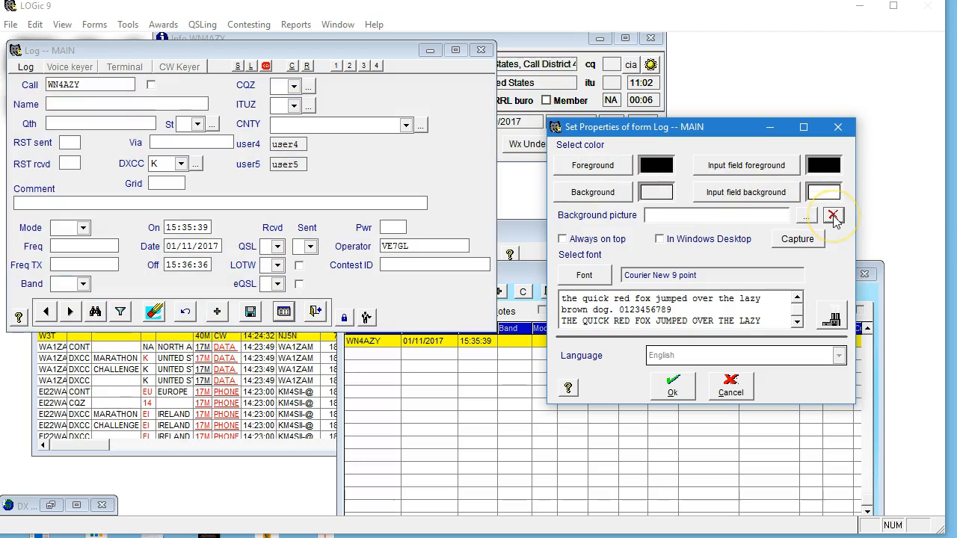
left_click(673, 385)
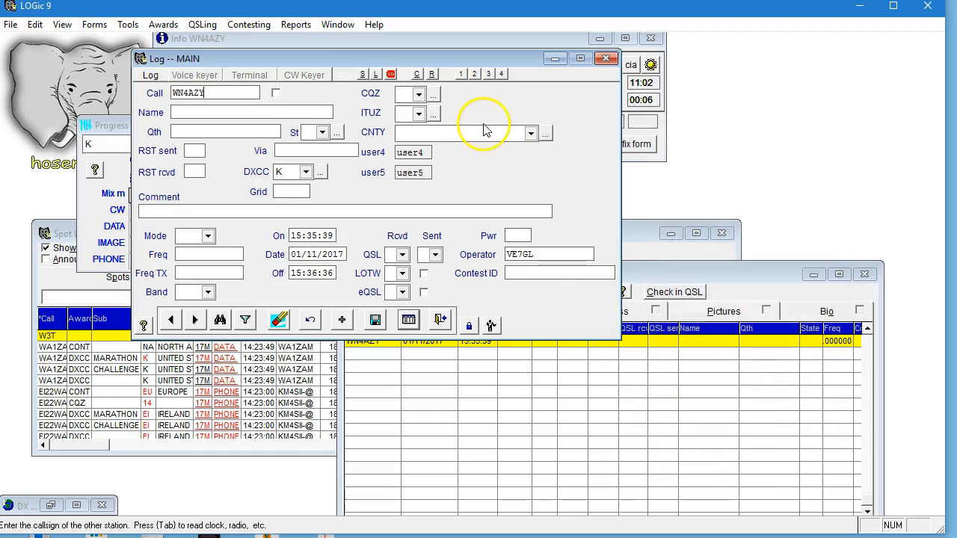
left_click_drag(455, 60, 562, 109)
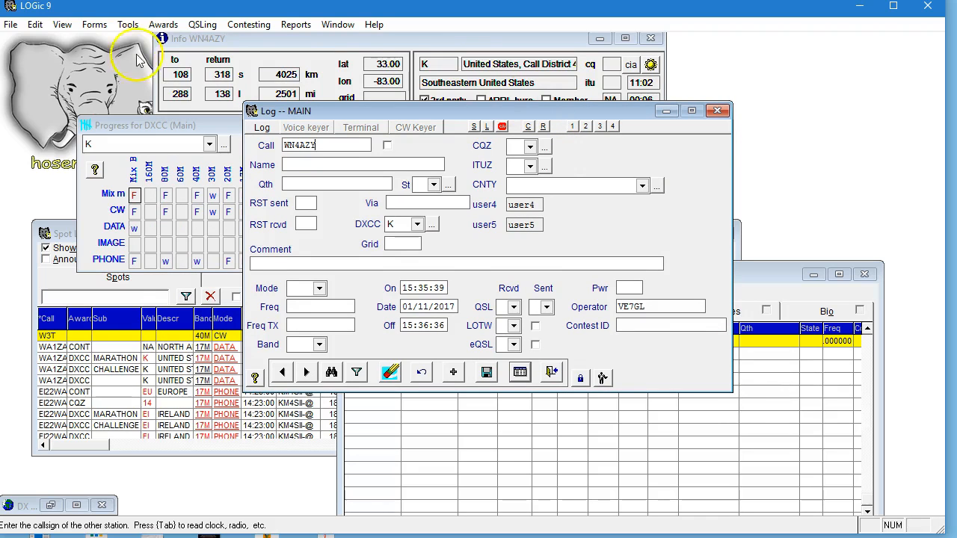
left_click(101, 29)
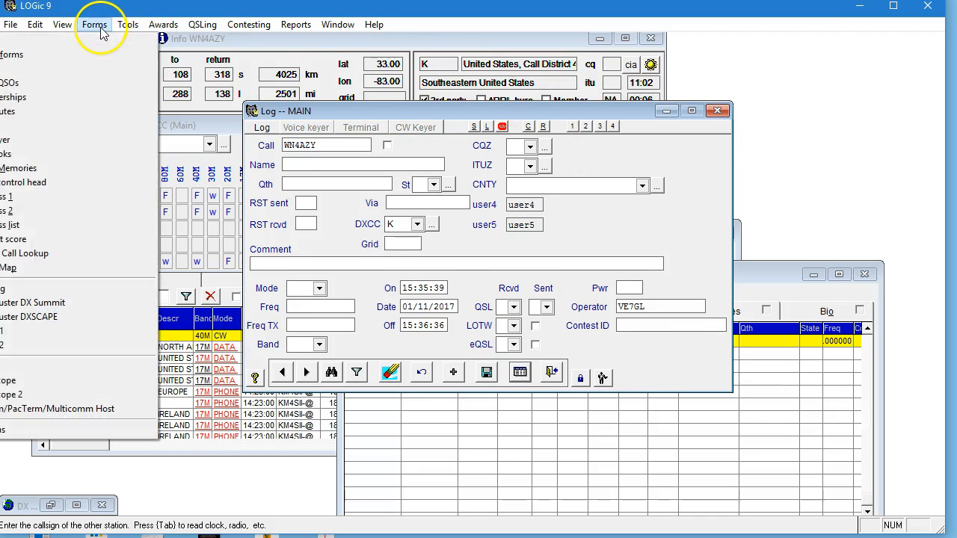
mouse_move(124, 23)
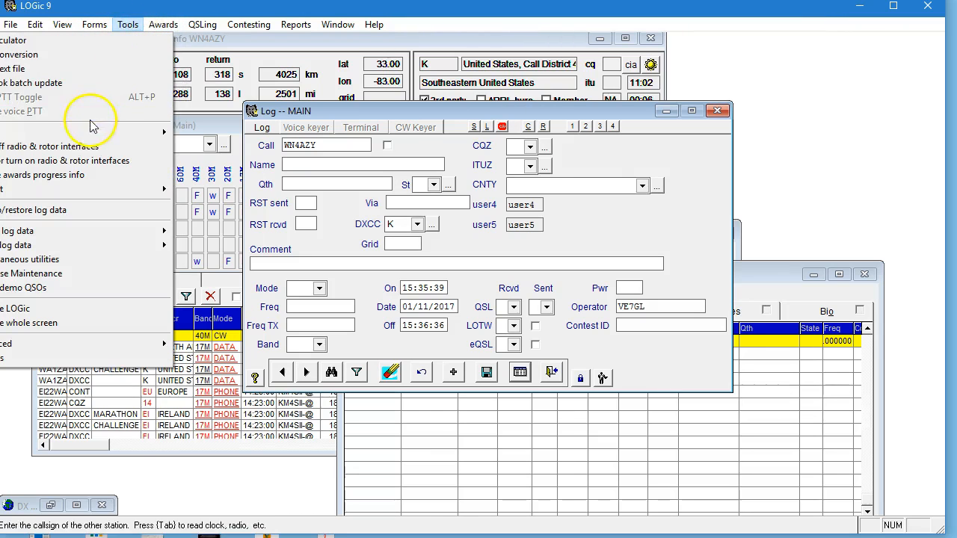
mouse_move(88, 133)
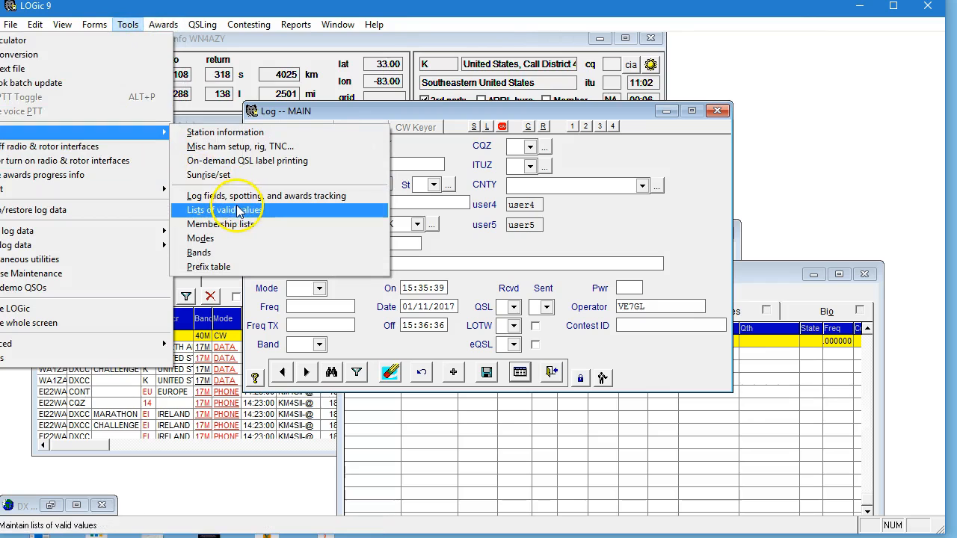
left_click(231, 225)
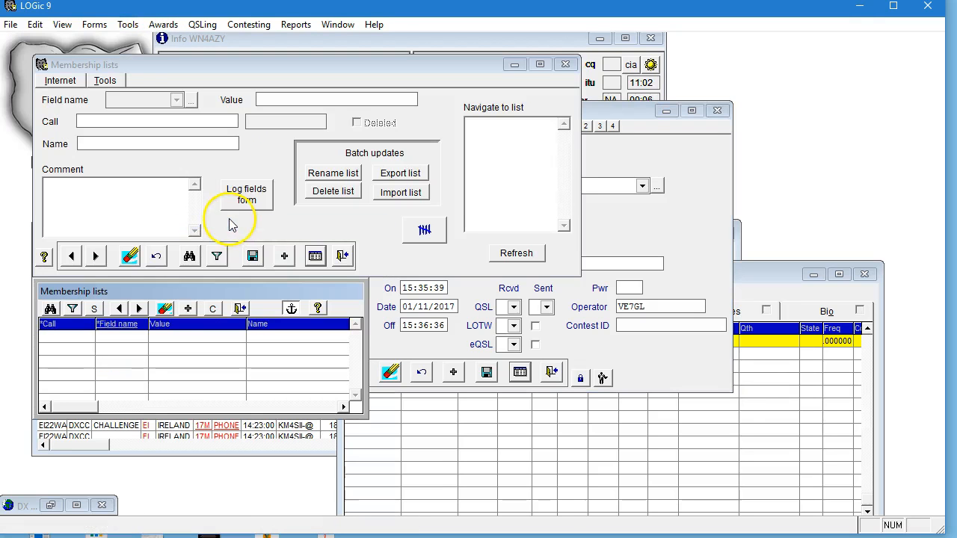
left_click(61, 81)
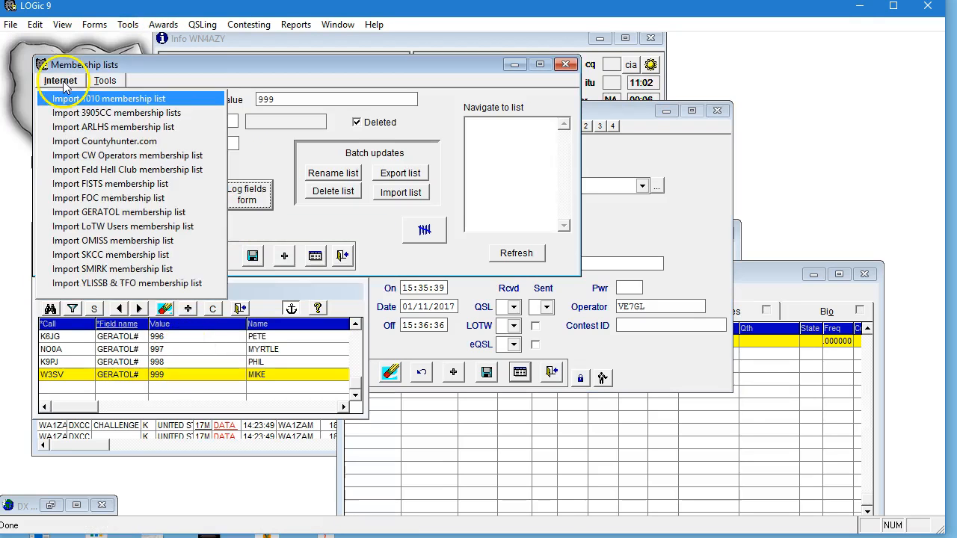
left_click(78, 98)
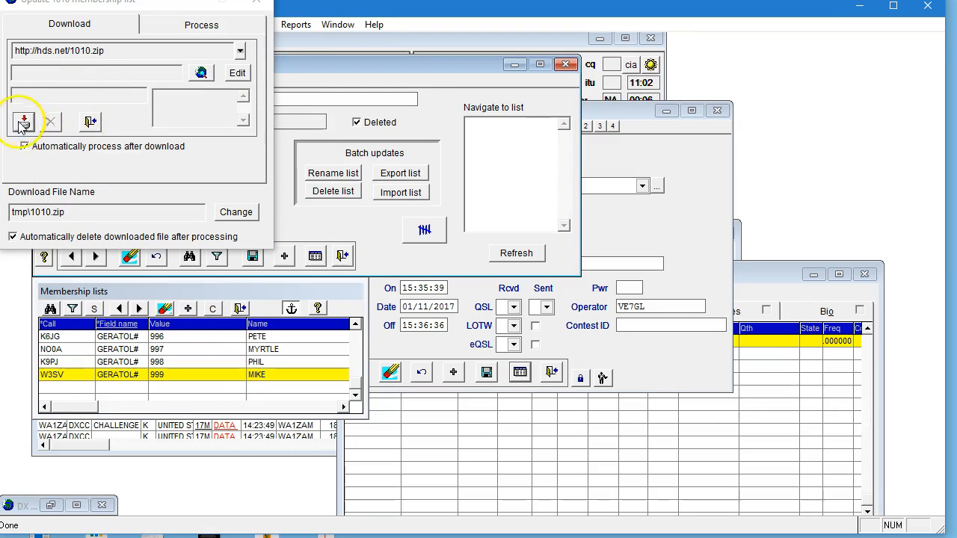
left_click(23, 122)
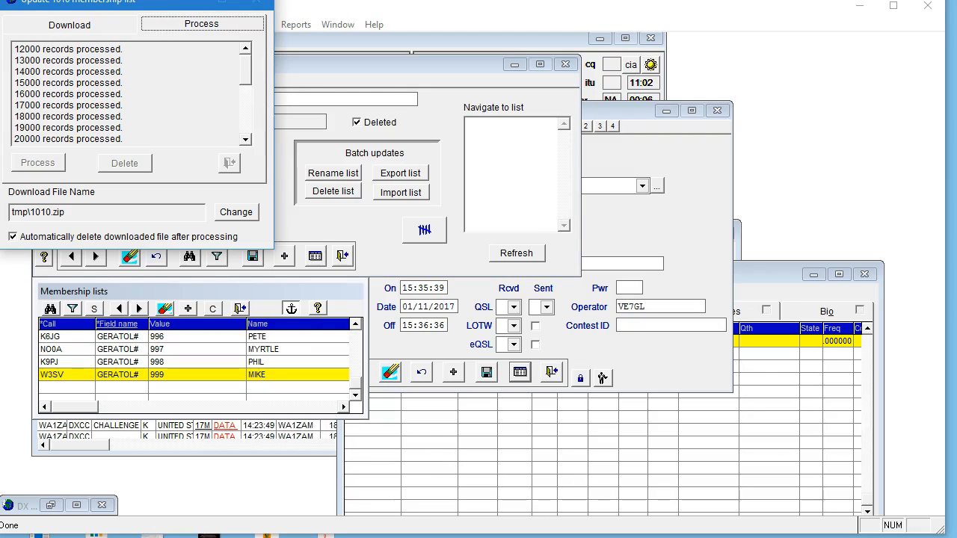
Refresh the available membership lists and go to the first record of the 1010# list
left_click(516, 253)
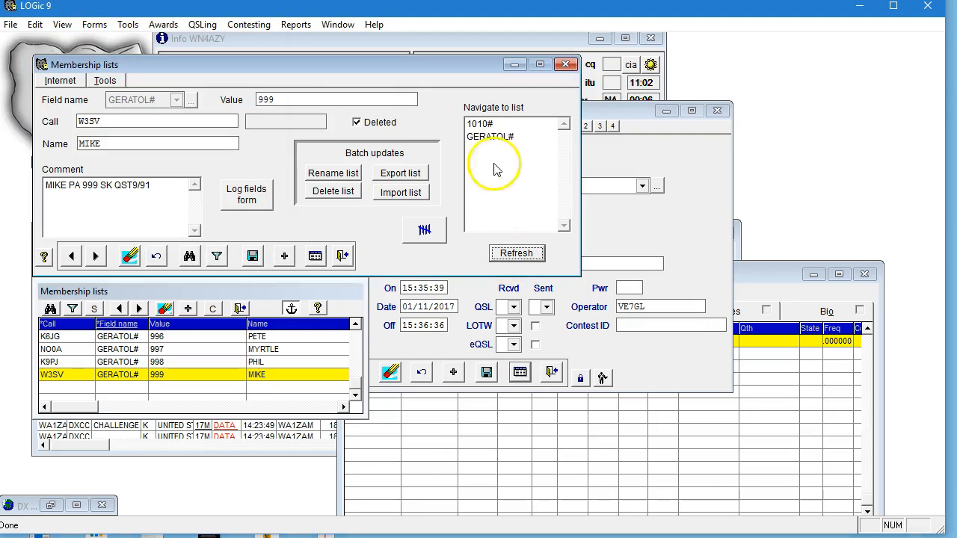
double_click(482, 124)
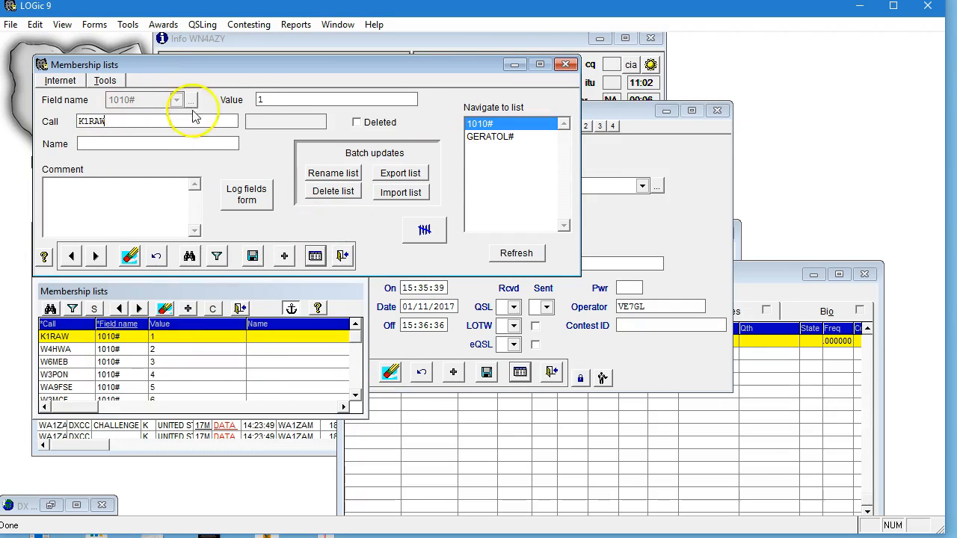
left_click(279, 99)
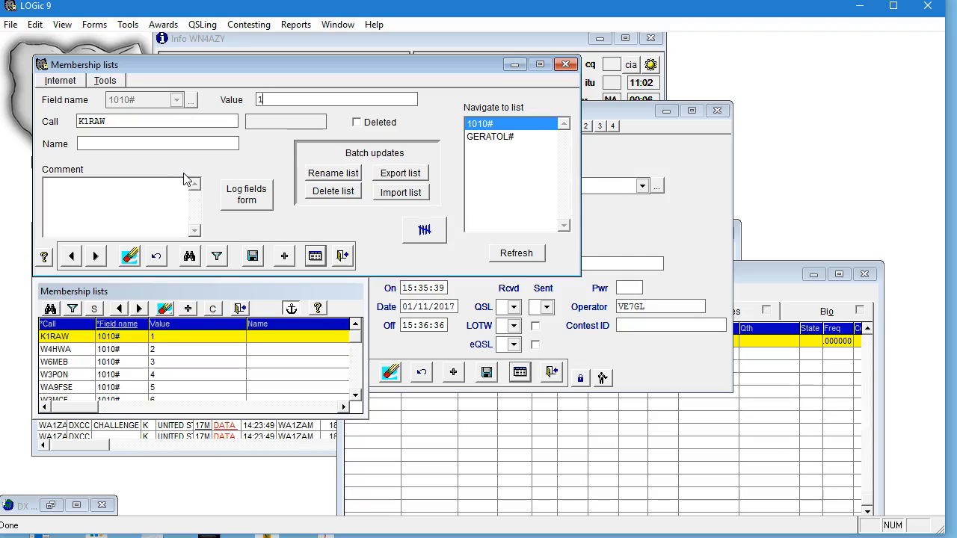
Count the records in the 1010# membership list and close the membership lists form
left_click(412, 230)
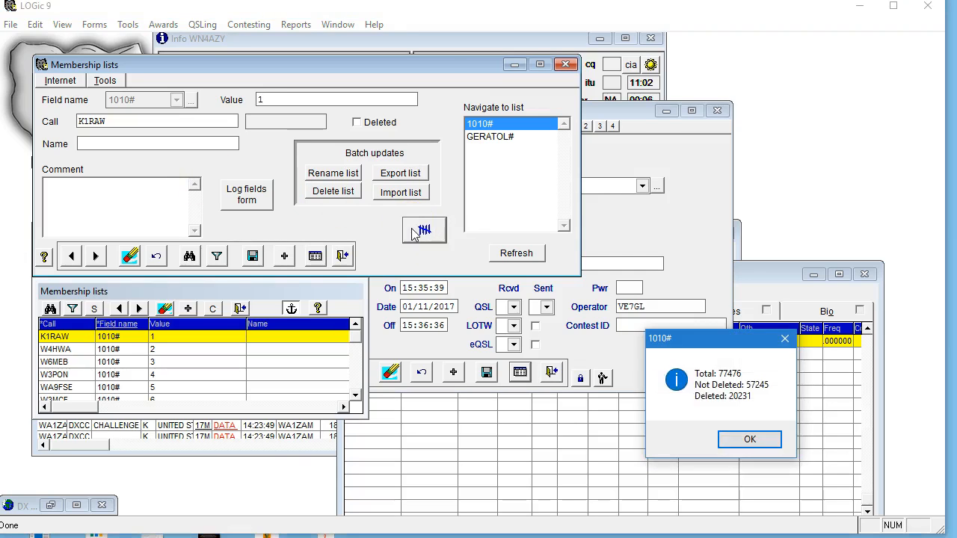
left_click(748, 440)
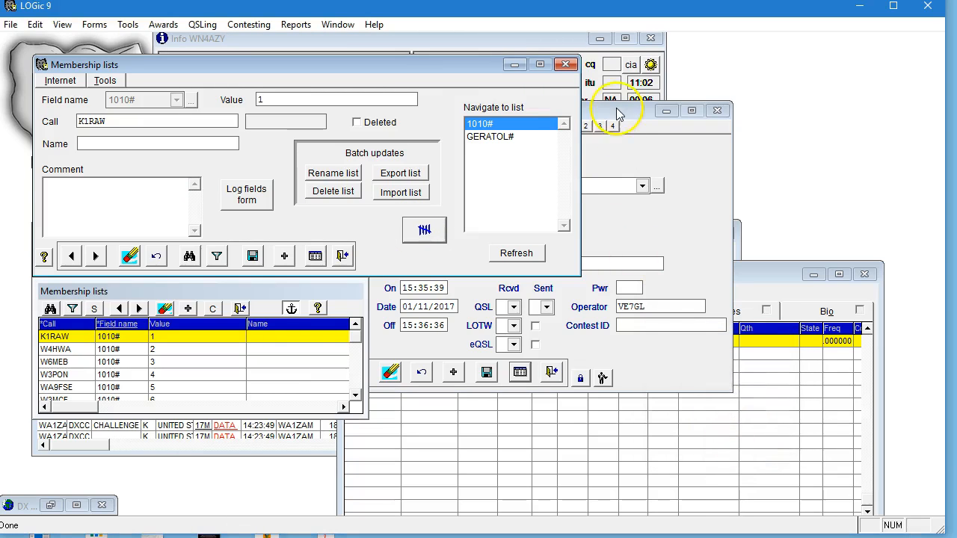
left_click(573, 67)
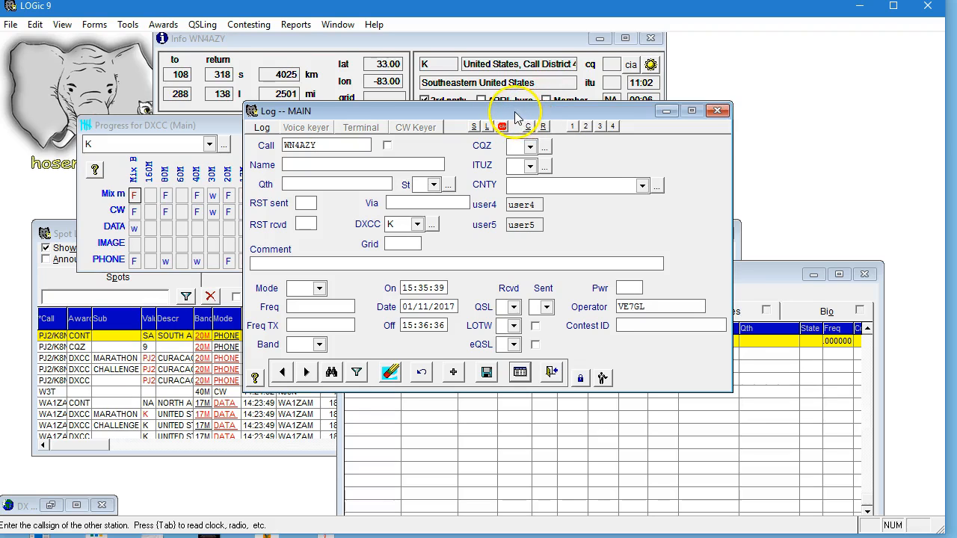
Reposition the main log form further left and slightly lower so more of the Info form stays uncovered
left_click_drag(513, 112, 438, 108)
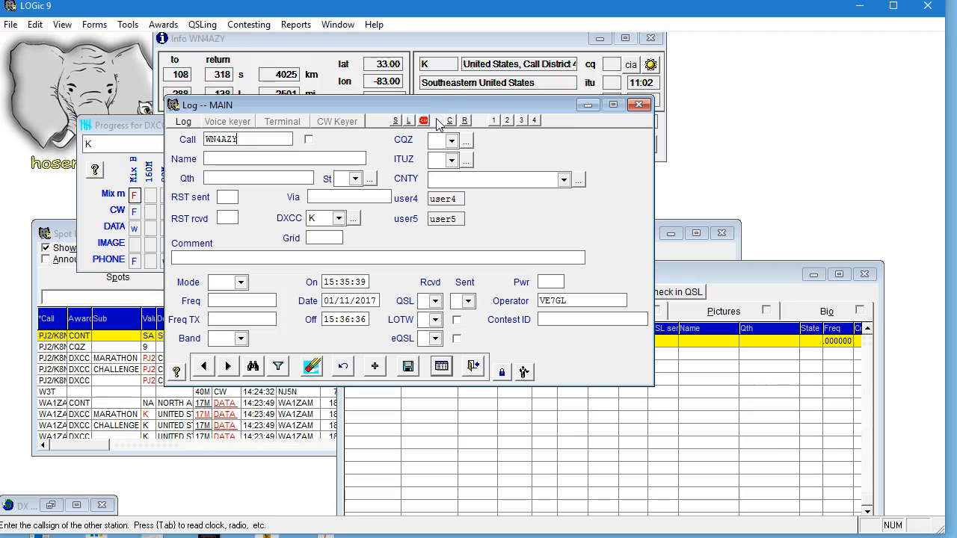
left_click(438, 123)
left_click(439, 114)
left_click_drag(433, 107, 422, 134)
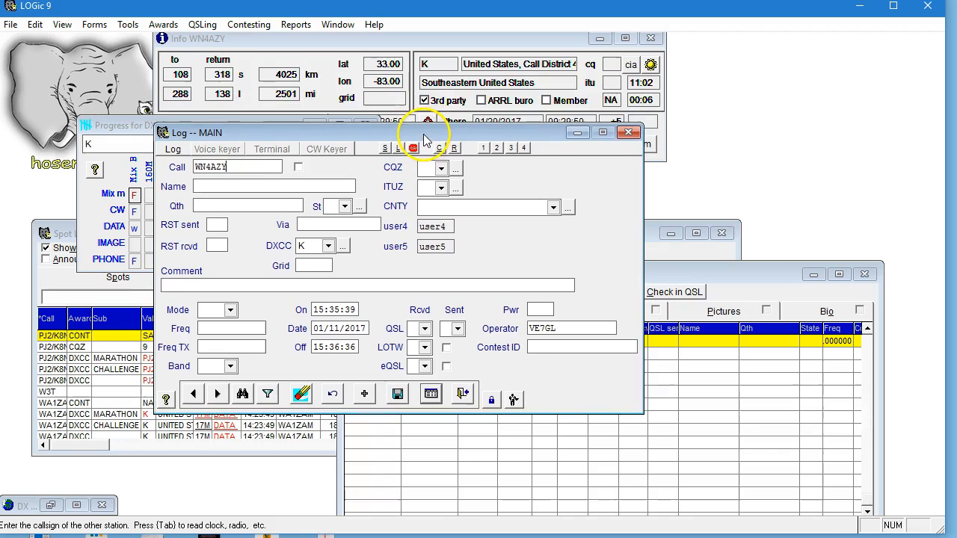
View the selection of contest log forms and close it without opening one
left_click(124, 26)
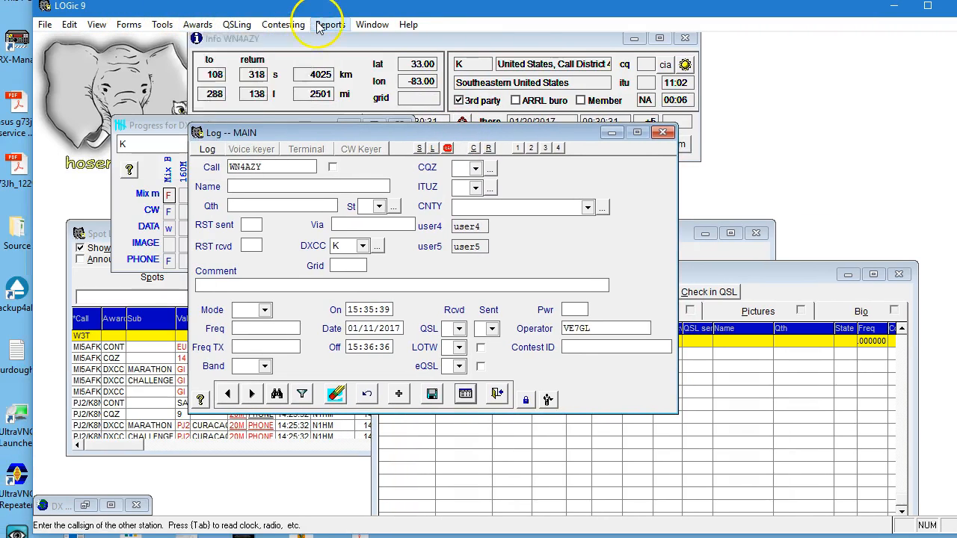
left_click(273, 40)
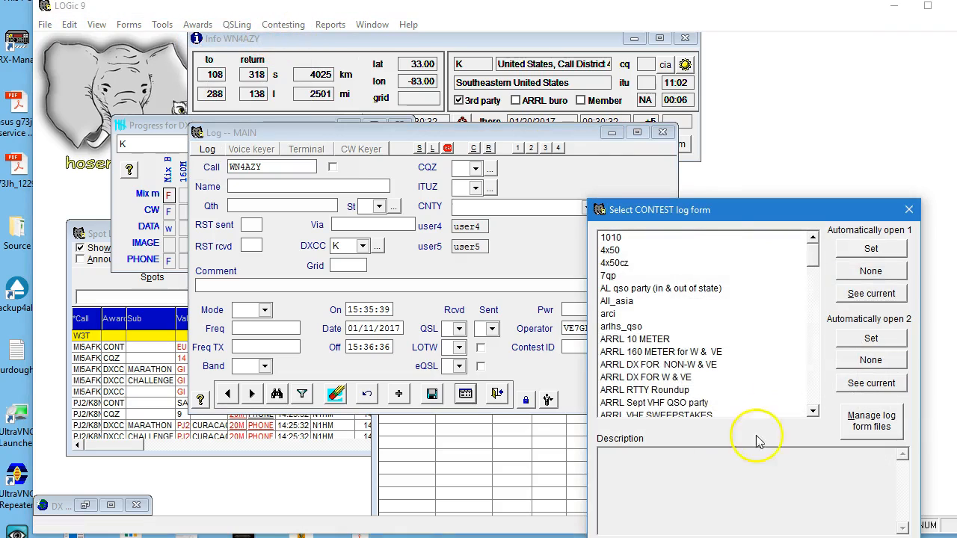
left_click(908, 211)
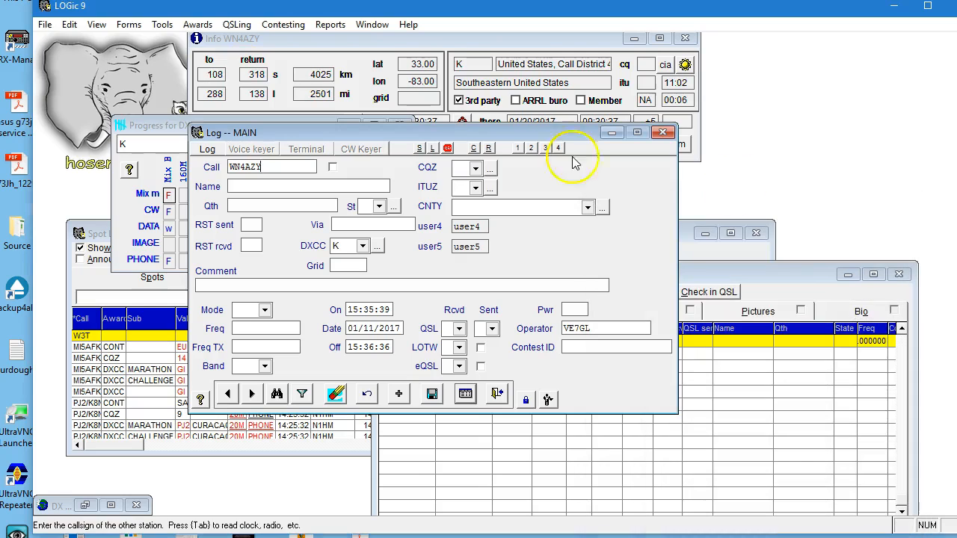
Open the Mini log form, place it over the upper part of the main log form and close its browse grid
left_click(129, 26)
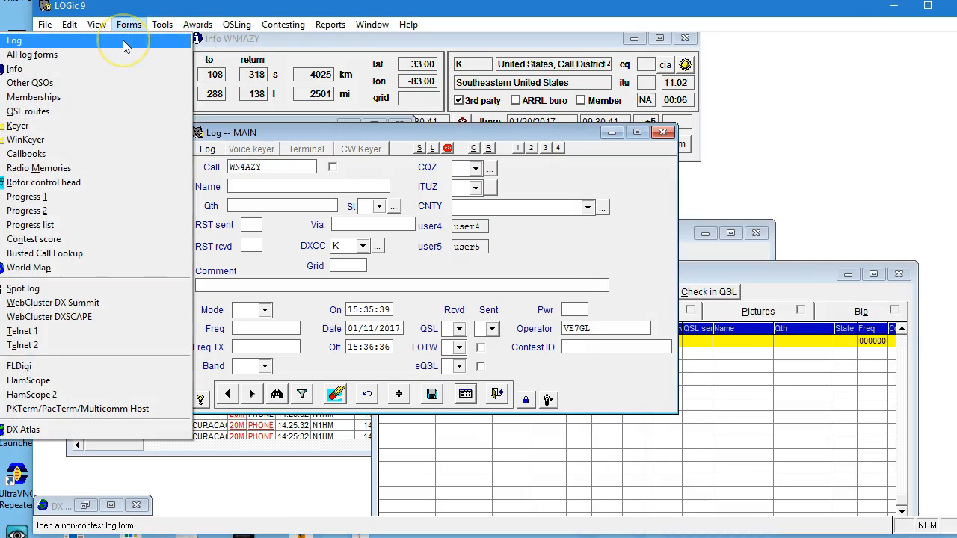
left_click(122, 39)
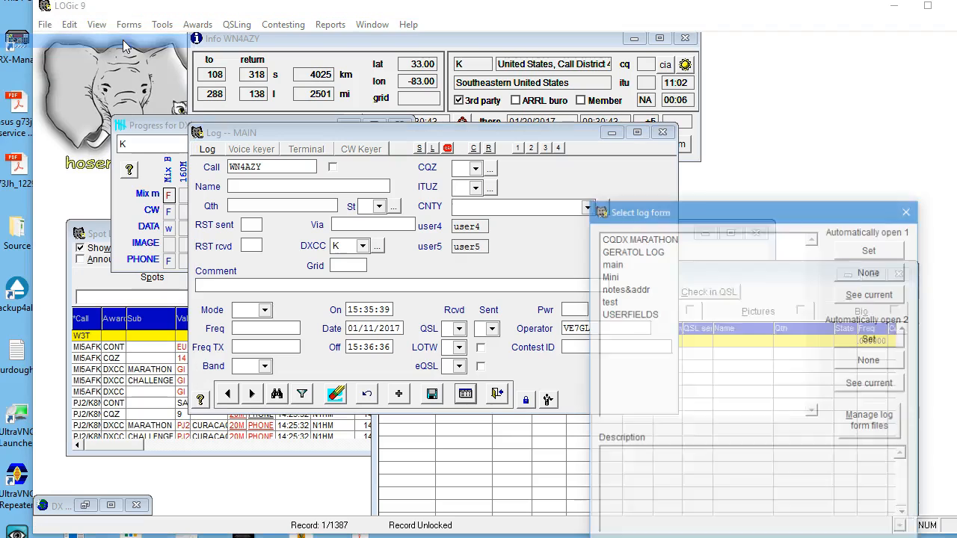
double_click(613, 276)
left_click_drag(523, 260, 473, 96)
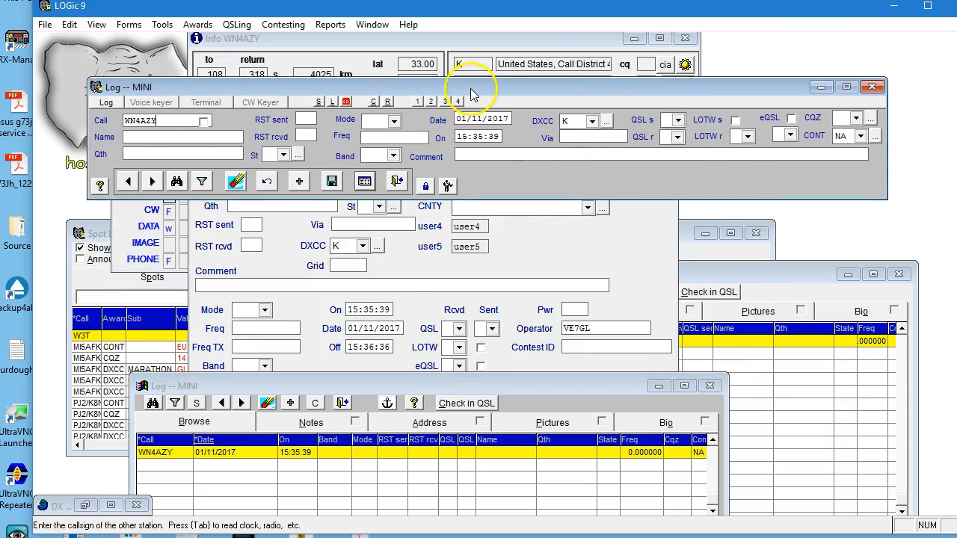
left_click_drag(455, 392, 403, 219)
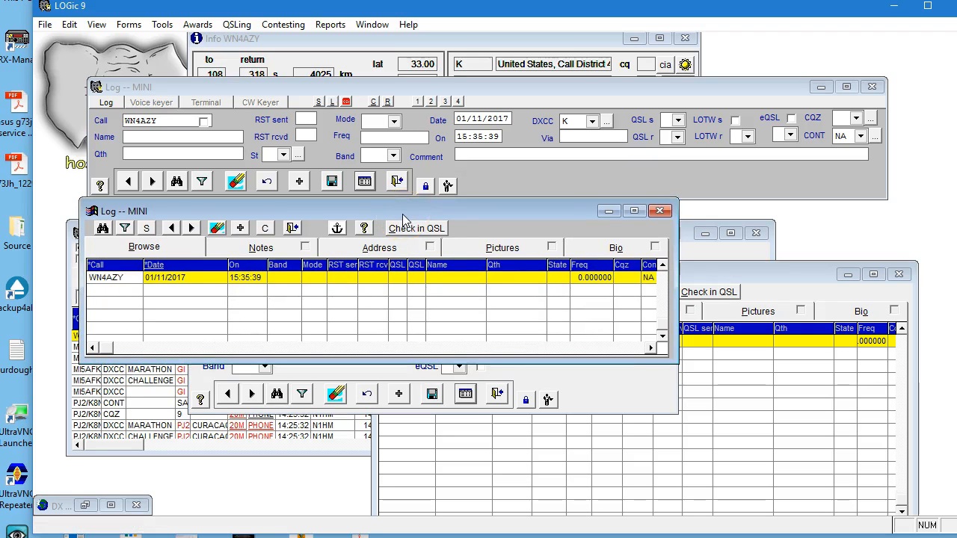
left_click(660, 212)
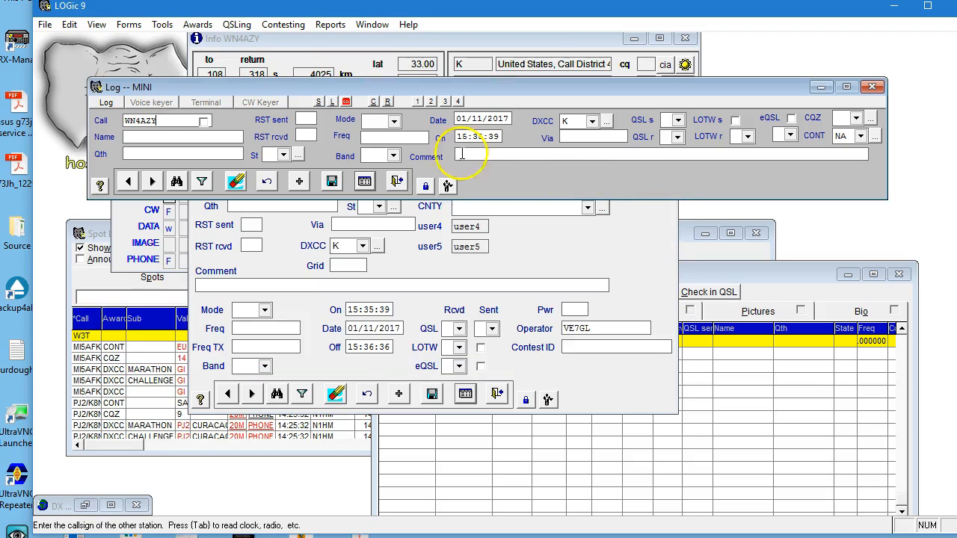
Open the USERFIELDS log form and move it to the middle of the workspace
left_click(137, 25)
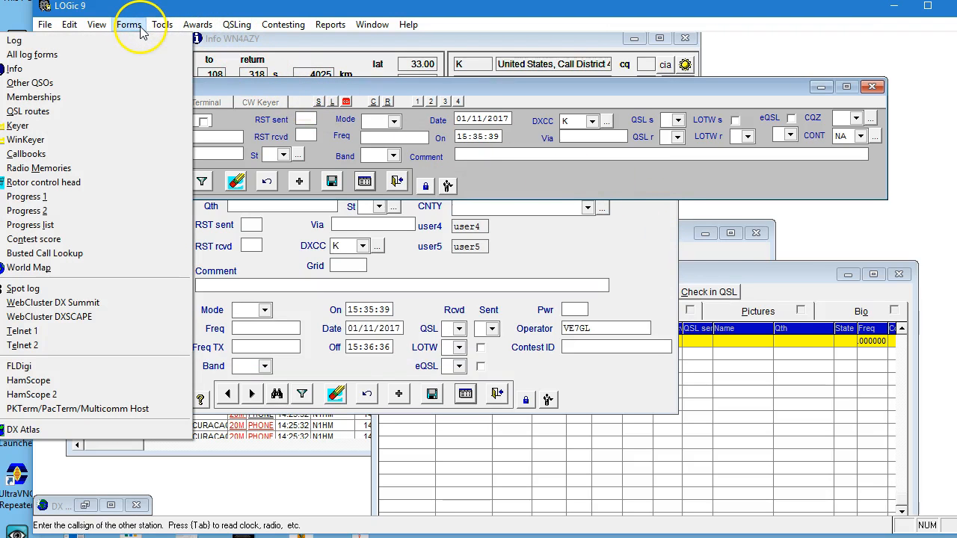
left_click(144, 44)
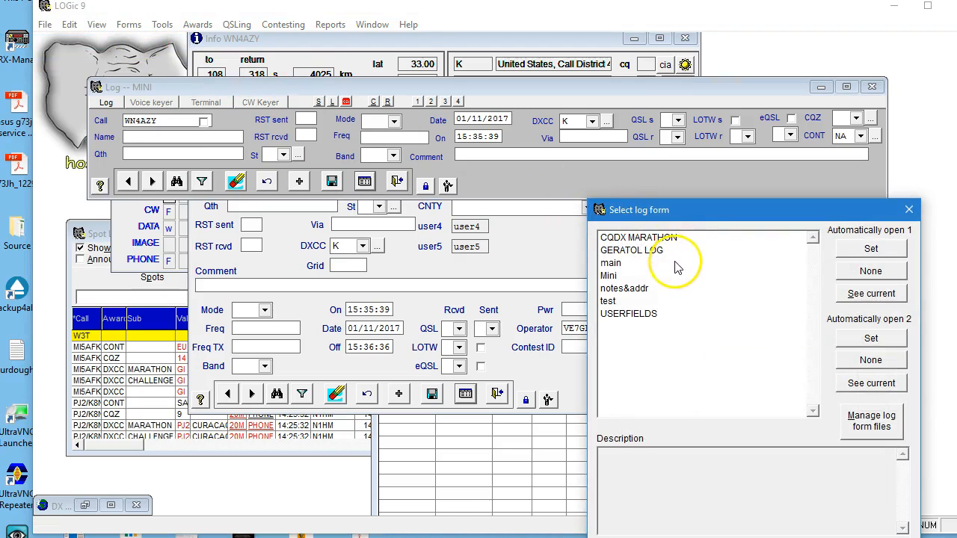
double_click(634, 314)
left_click_drag(750, 85, 326, 87)
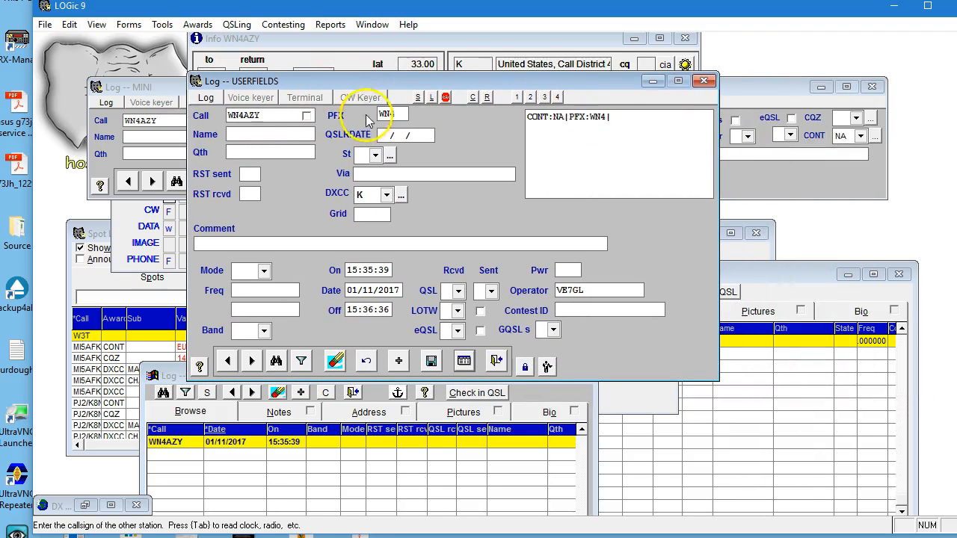
Examine the PFX user field and its stored entry in the USERFIELDS form, and close the USERFIELDS and Mini forms
left_click(389, 113)
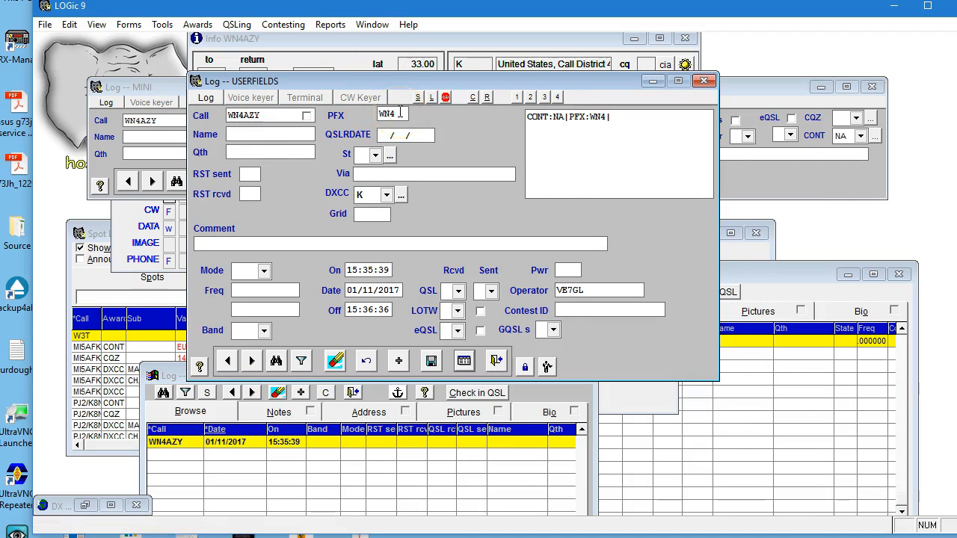
left_click_drag(613, 118, 569, 117)
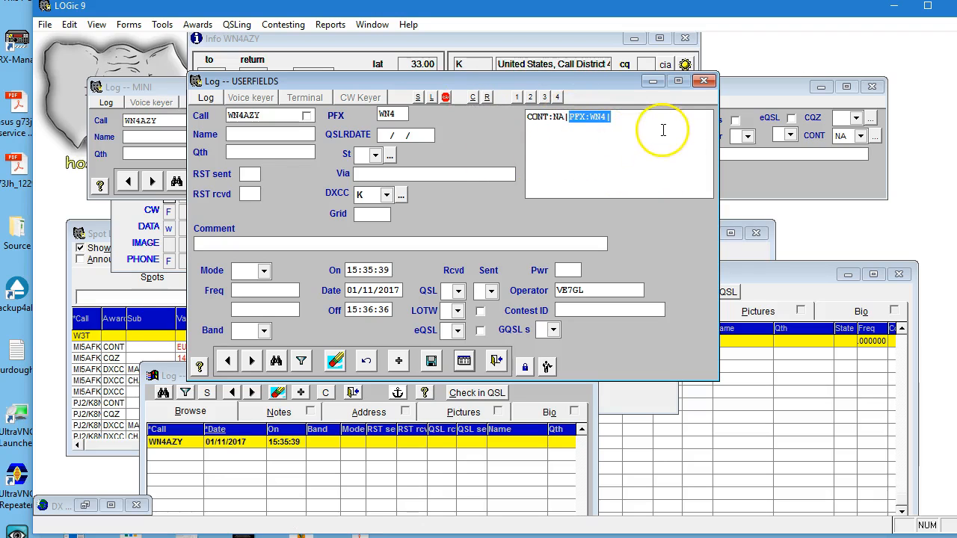
left_click(703, 81)
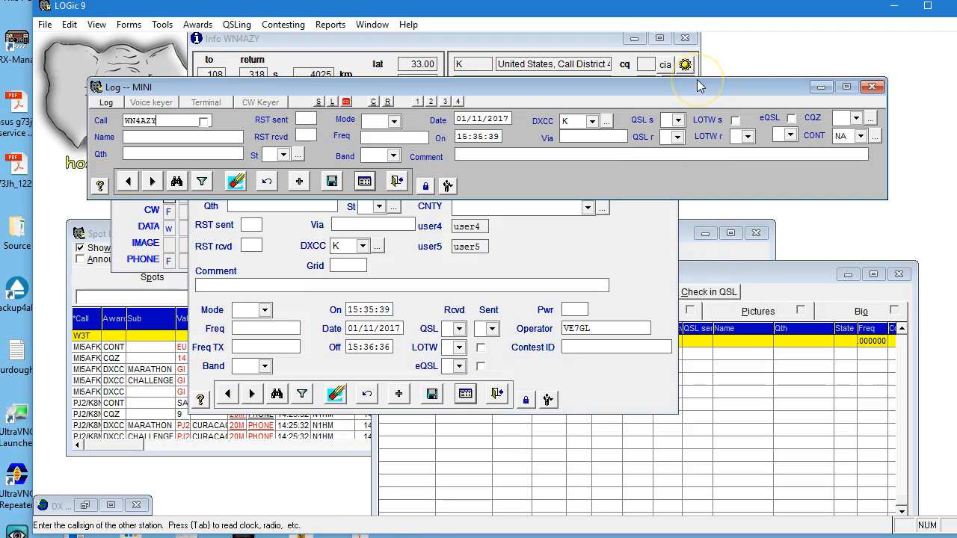
left_click(872, 87)
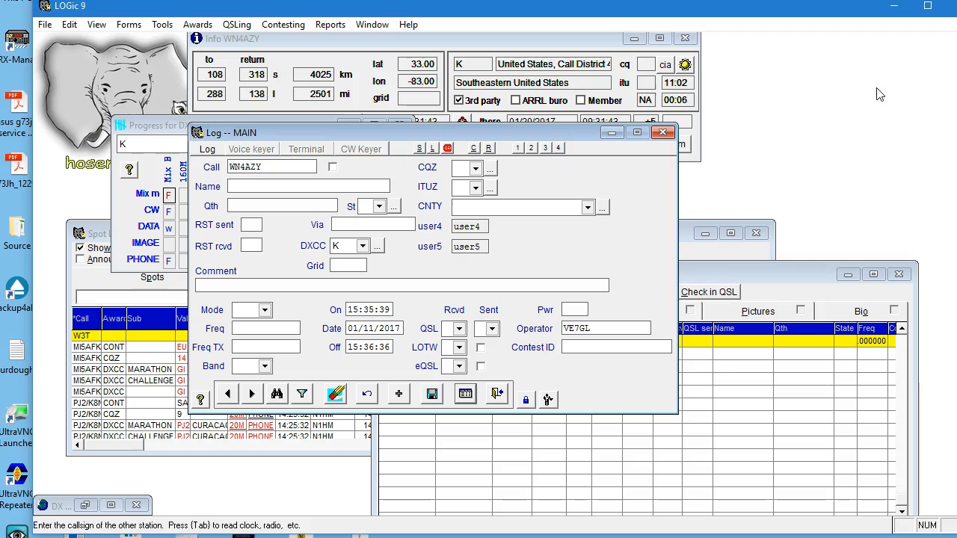
left_click(859, 110)
left_click(738, 112)
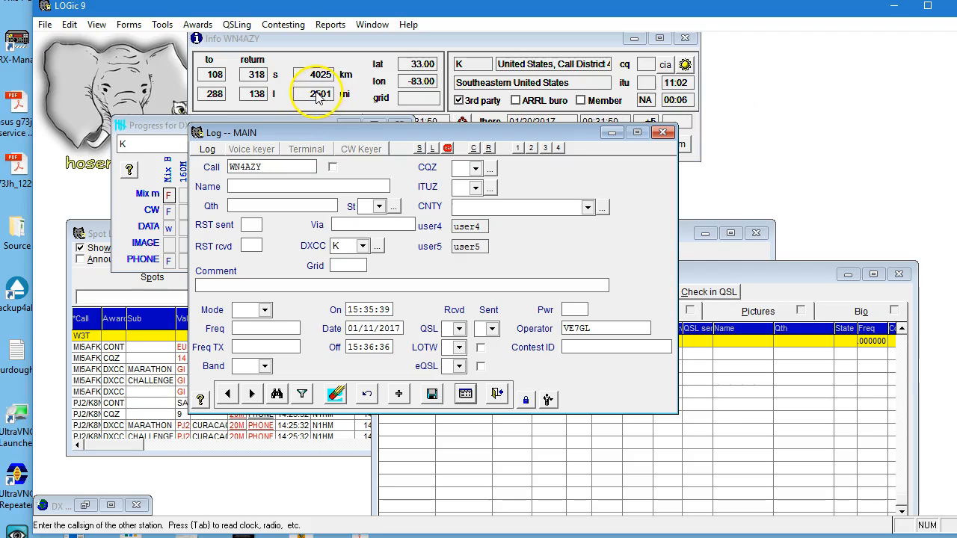
mouse_move(316, 98)
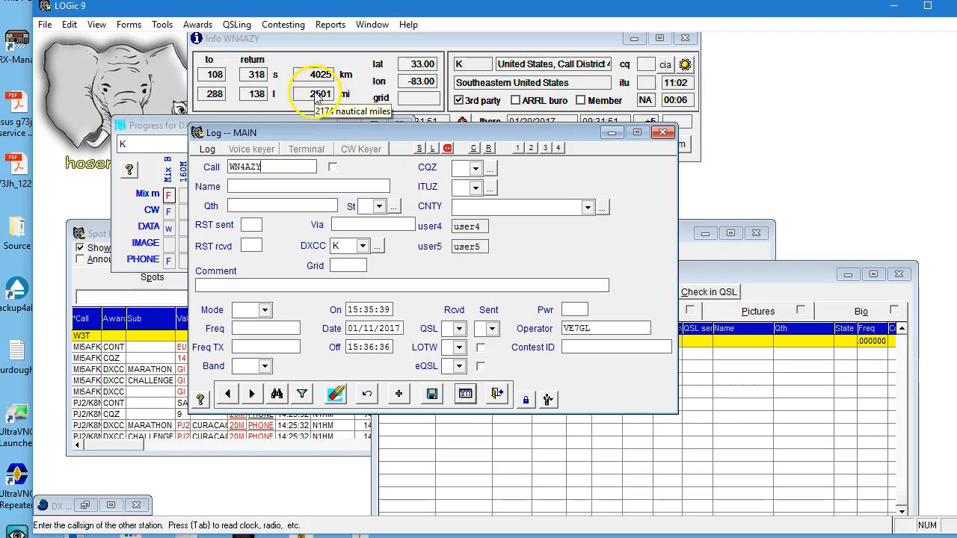
Open the setup form for log fields, spotting, and awards tracking and place it over the main log form
left_click(163, 24)
mouse_move(200, 135)
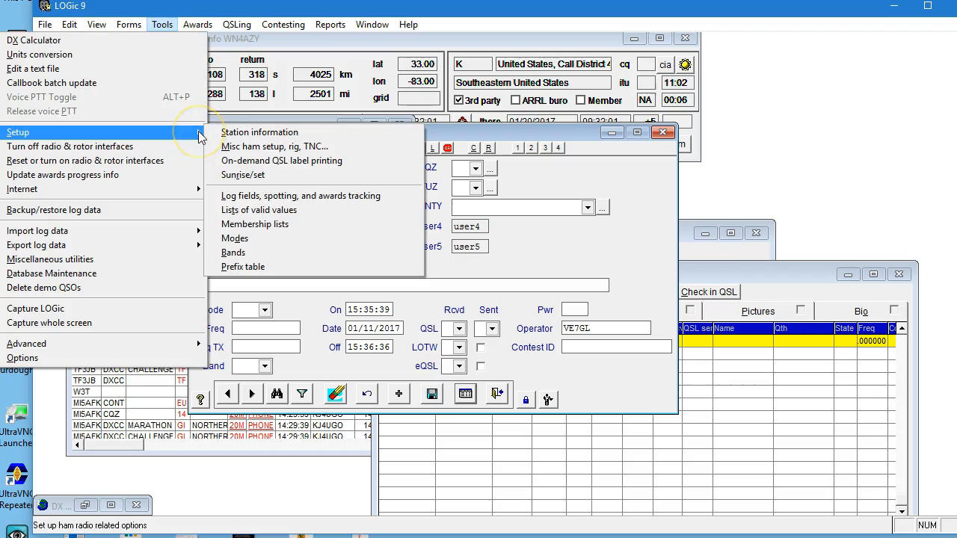
left_click(313, 196)
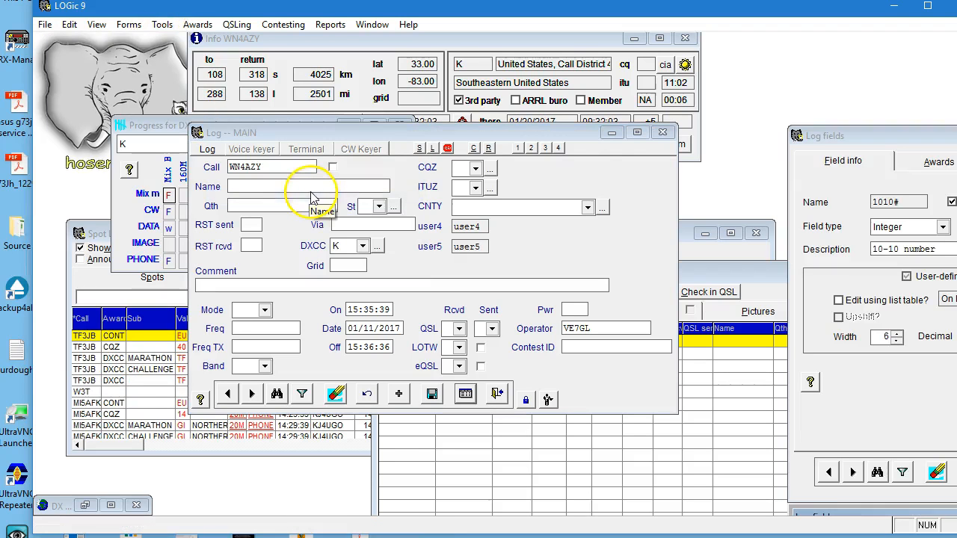
left_click_drag(901, 147, 320, 120)
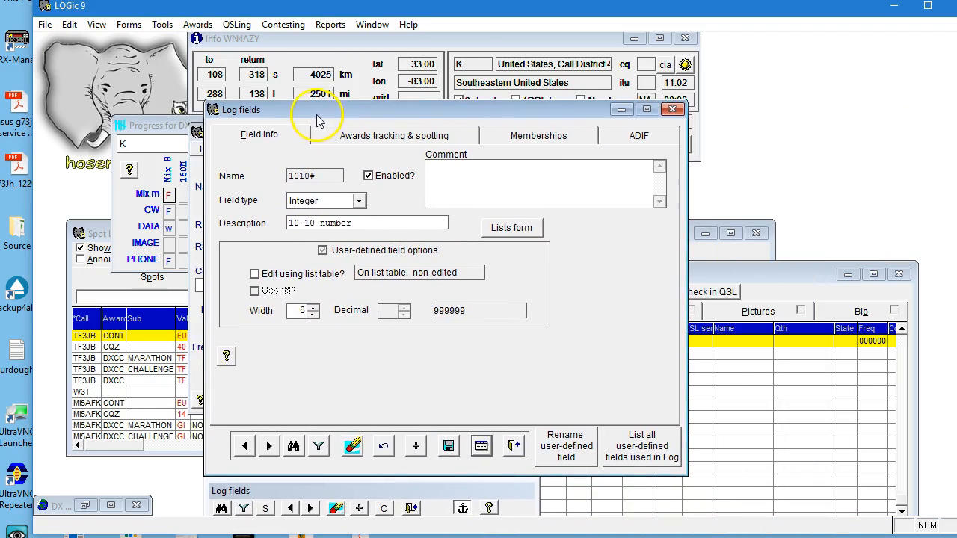
Bring the Log fields browse grid forward, enlarge it to show more rows, and examine the ANT and ADDRESS field records
left_click(462, 509)
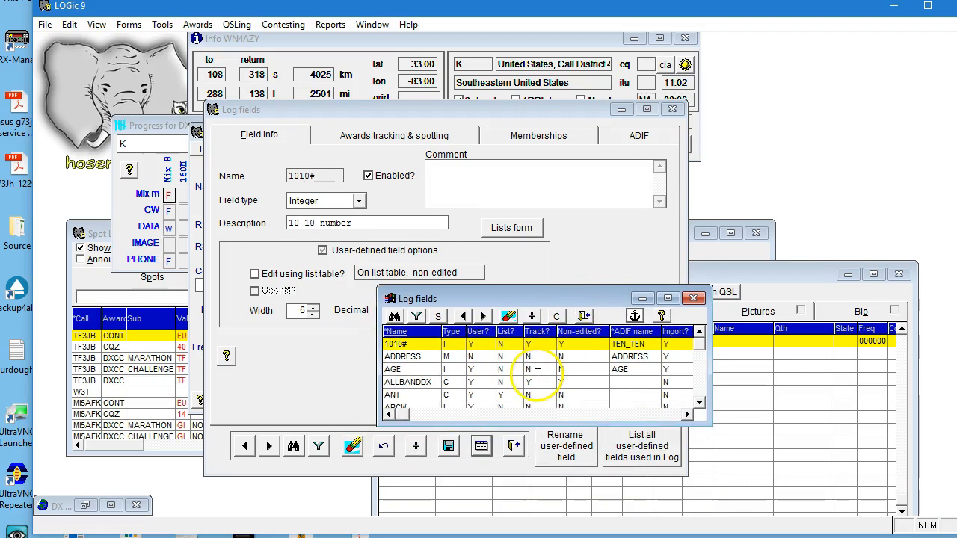
left_click(446, 357)
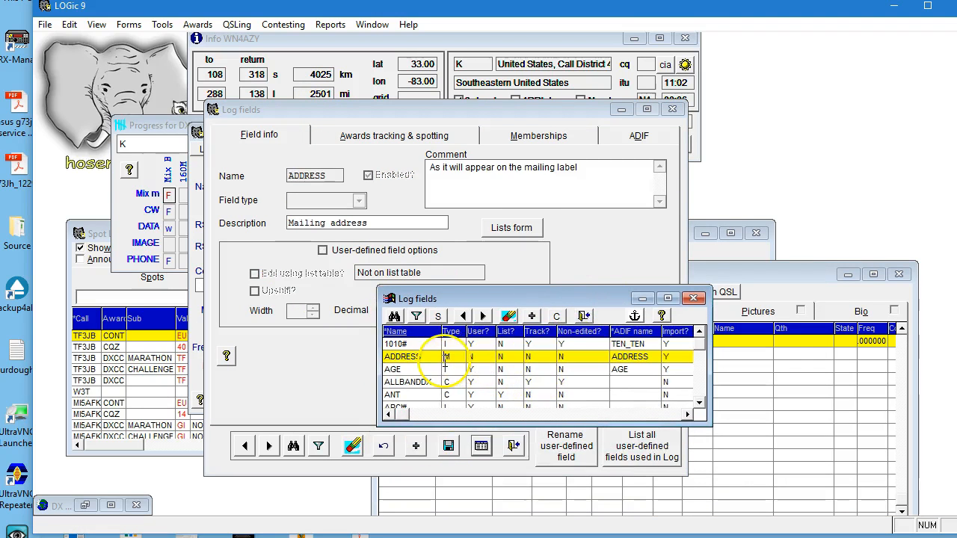
left_click(445, 382)
left_click(445, 395)
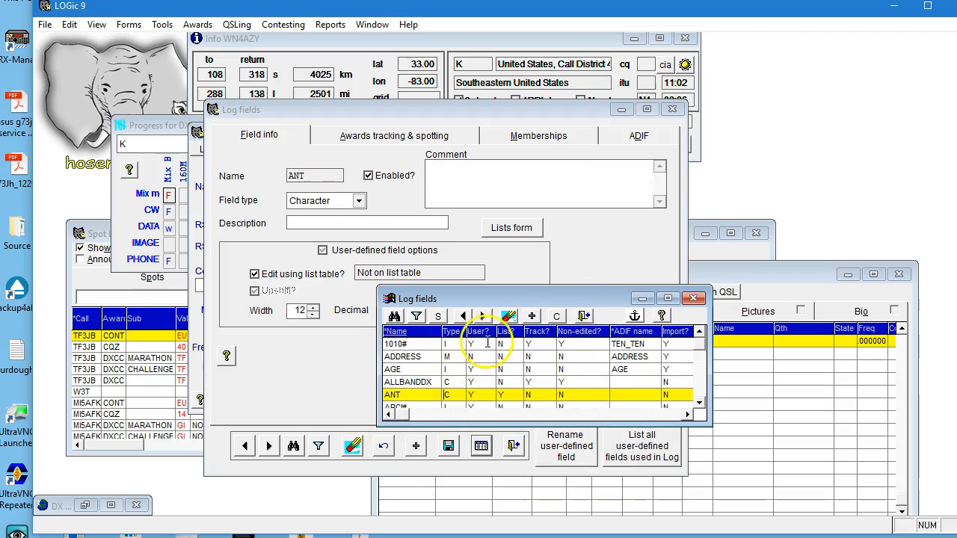
left_click_drag(707, 423, 720, 508)
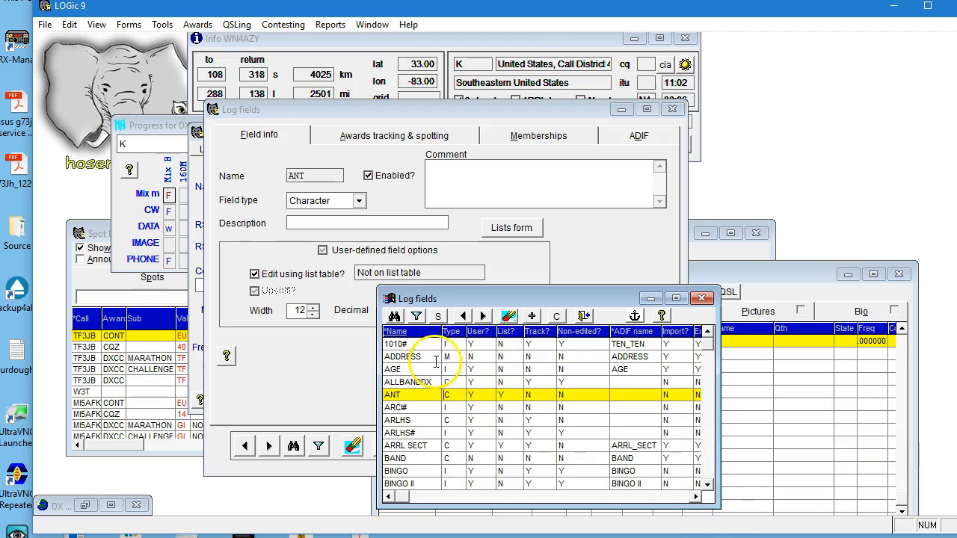
left_click(435, 358)
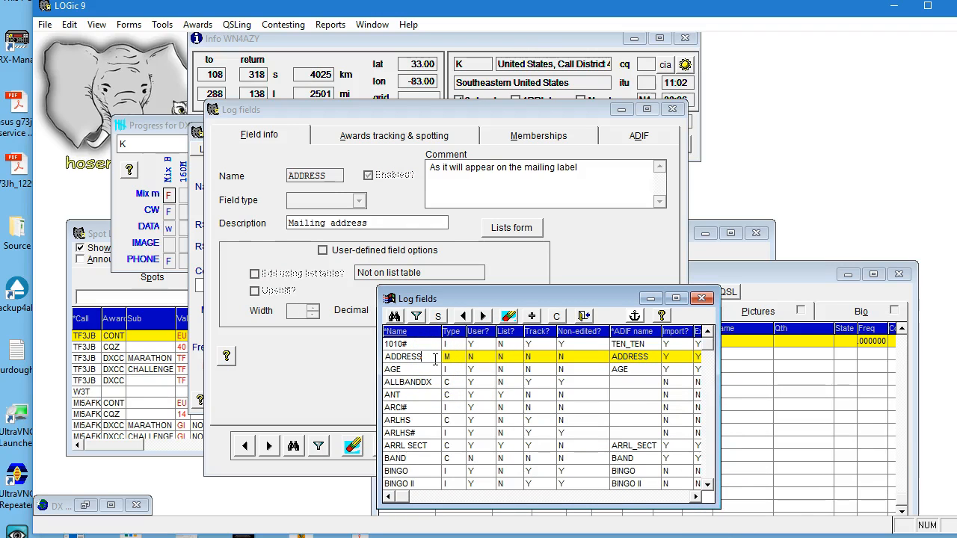
Show the address page of the main log's browse window and fill in the contact's mailing address from the callbook
left_click(778, 272)
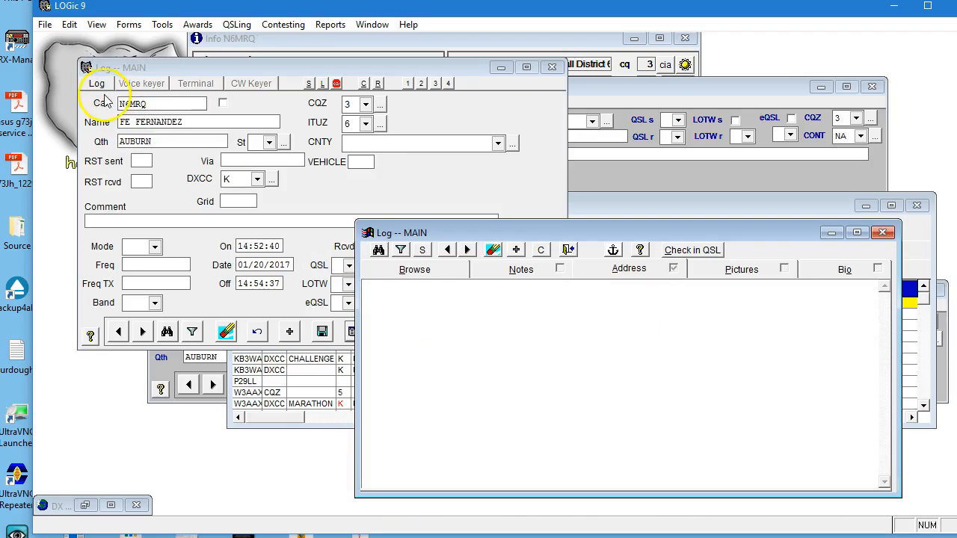
left_click(97, 84)
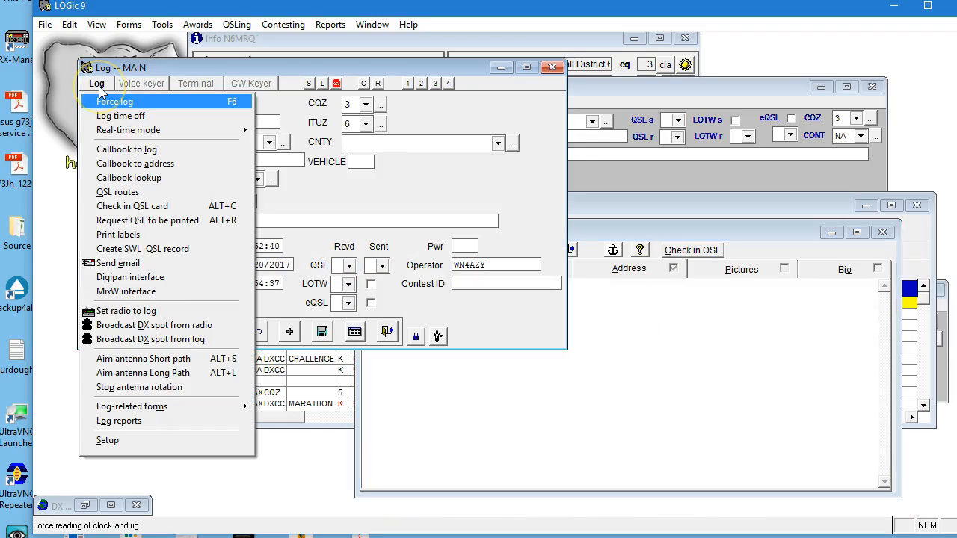
left_click(131, 163)
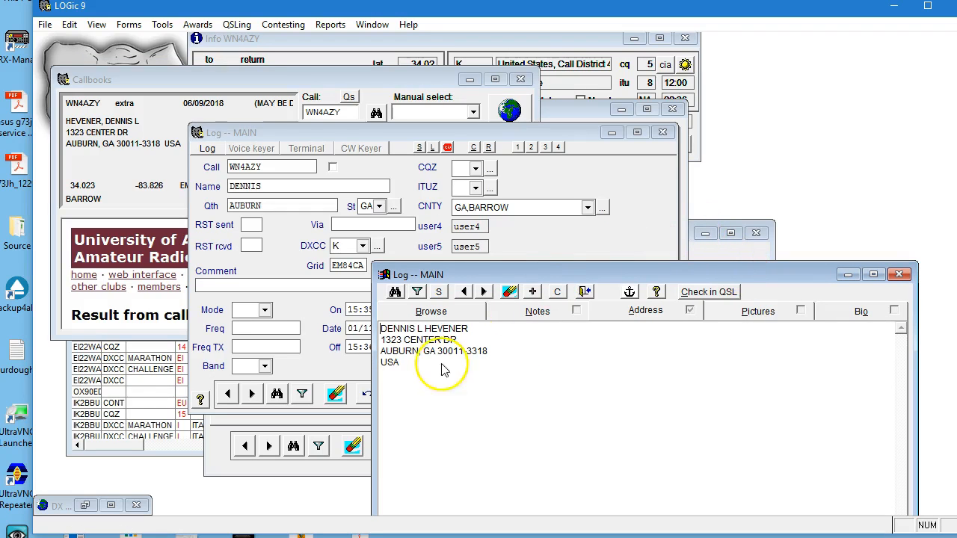
Return to the Log fields form and step forward from ADDRESS to examine the ANT field's settings
left_click(370, 25)
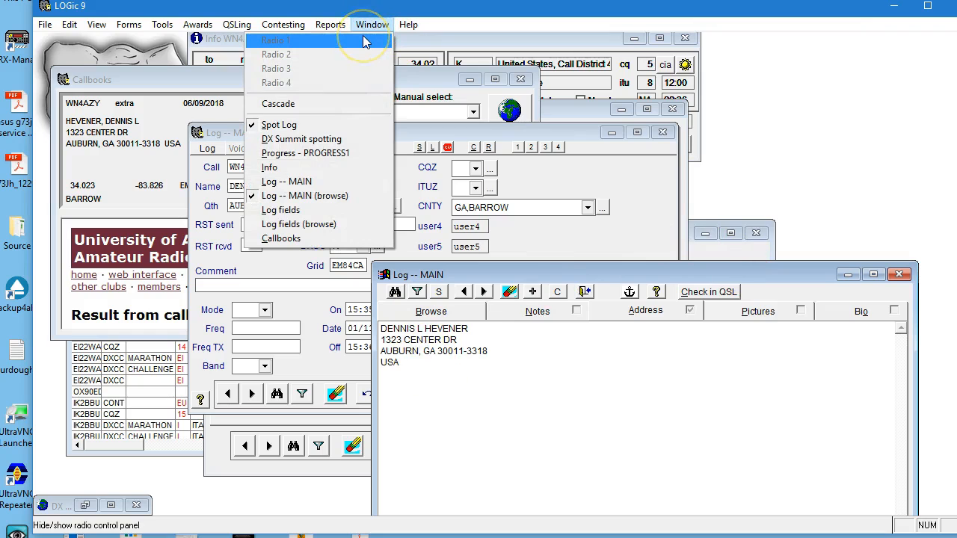
left_click(323, 210)
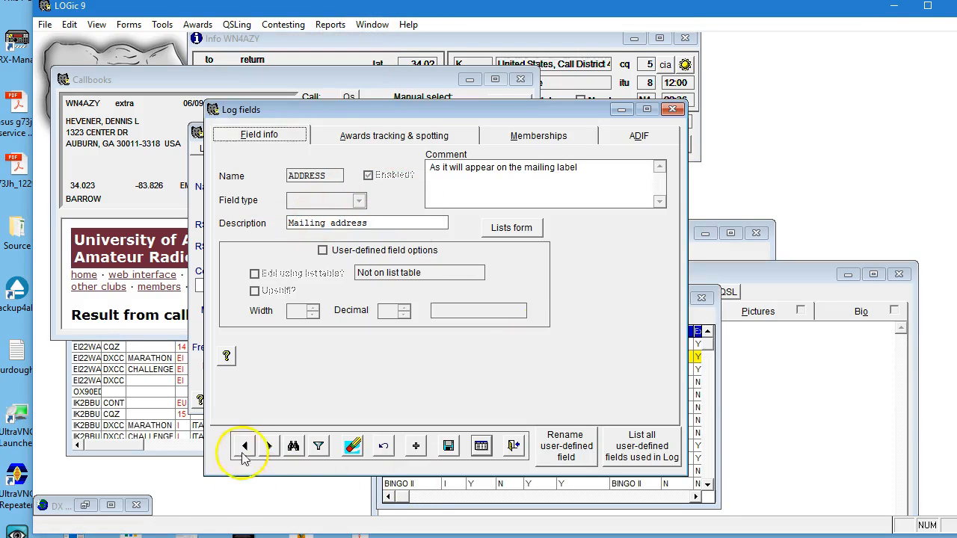
left_click(269, 446)
left_click(269, 446)
left_click(269, 446)
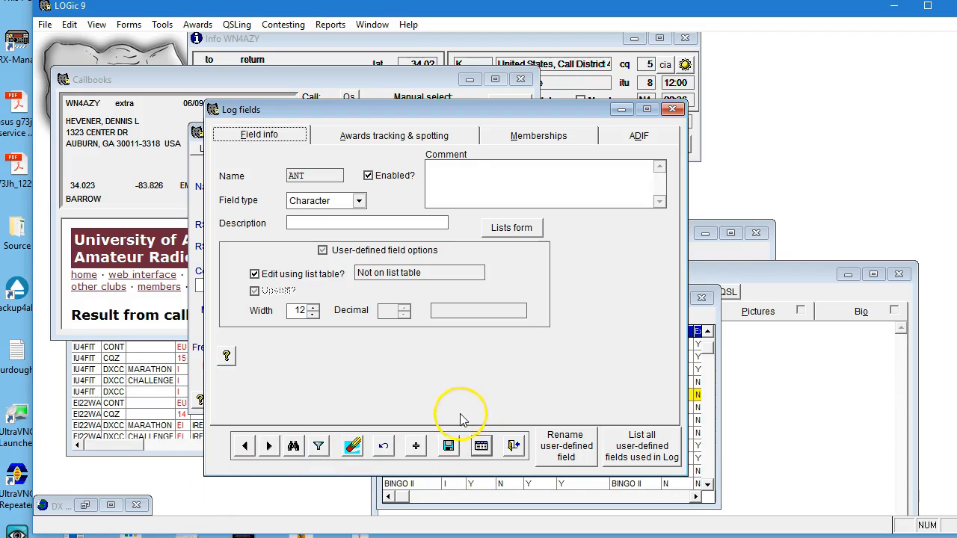
Add an enabled user-defined log field named VEHICLE with type Character and width 12
left_click(417, 448)
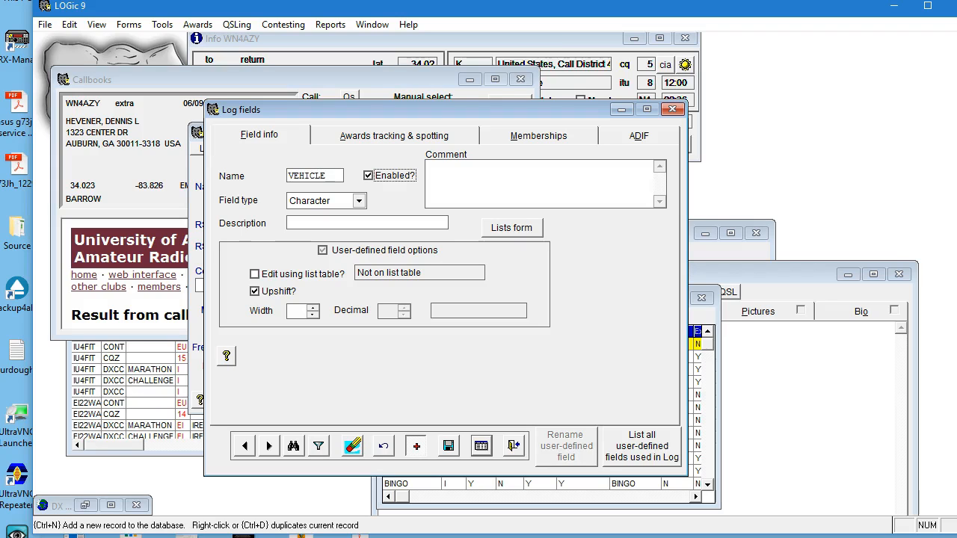
left_click(314, 308)
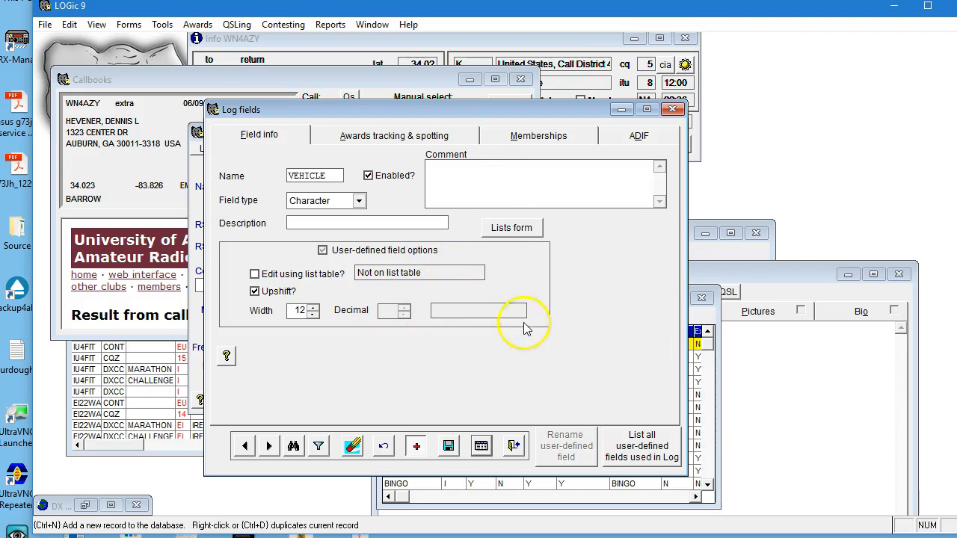
Move the Log fields form aside, examine the state and county value lists in the main log form, and bring Log fields back
left_click_drag(426, 115, 719, 119)
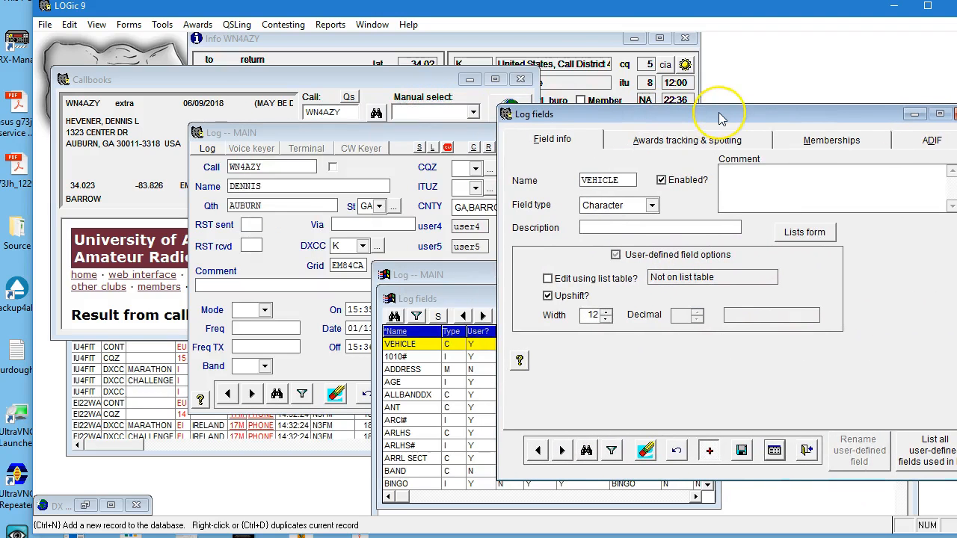
left_click(379, 206)
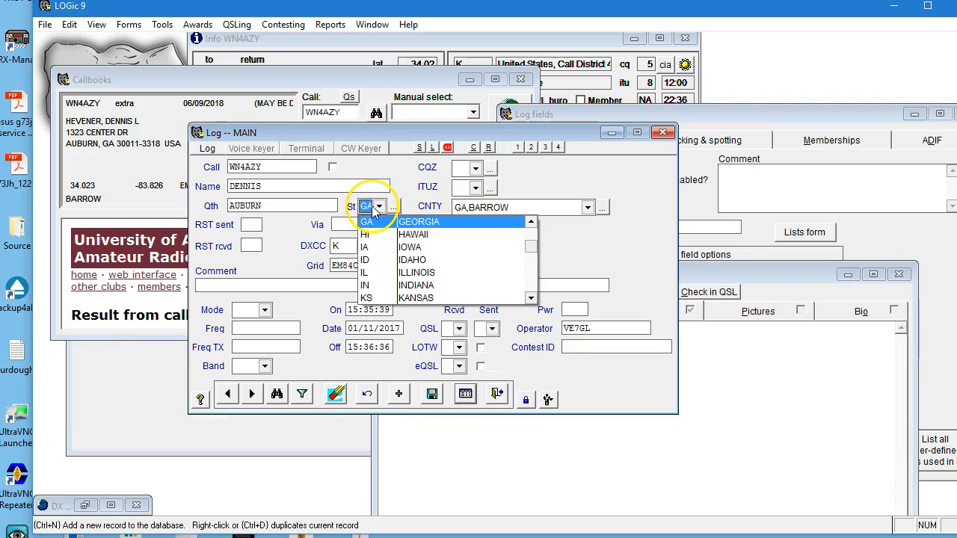
left_click(587, 207)
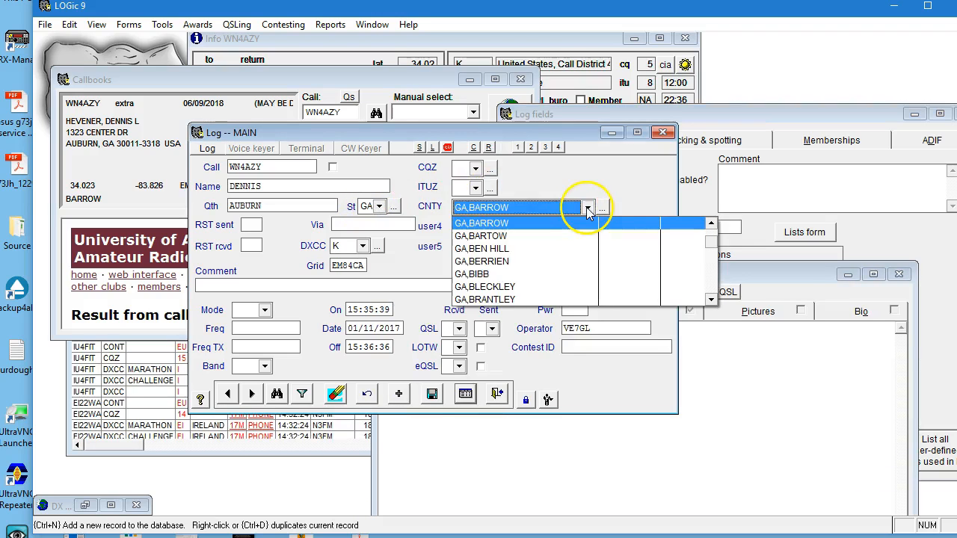
left_click(588, 207)
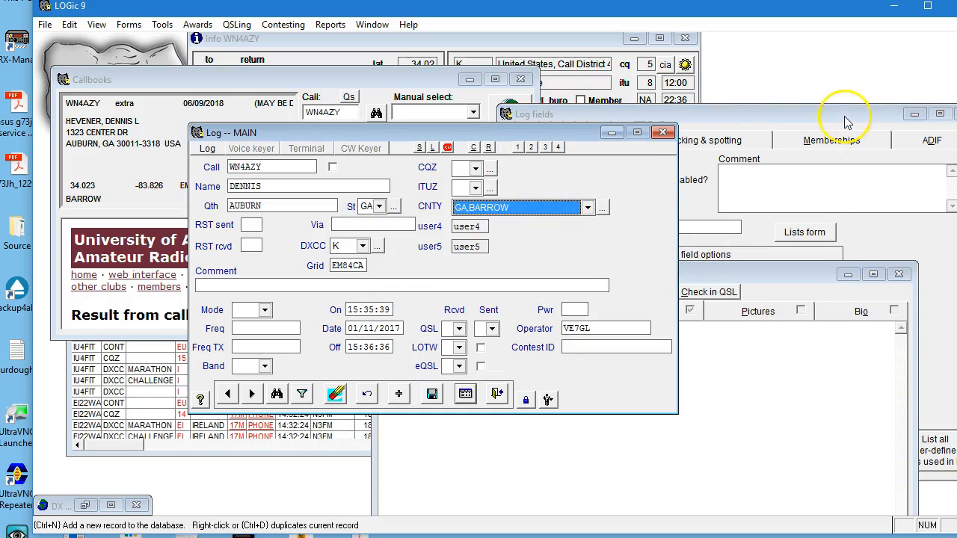
left_click(846, 120)
left_click_drag(843, 121, 617, 118)
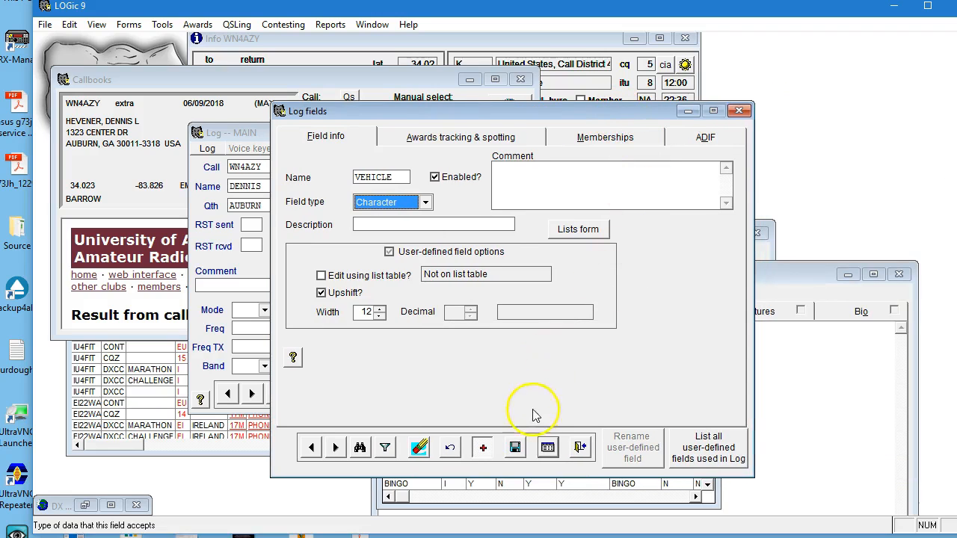
Save the new VEHICLE field and close the Log fields form
left_click(515, 447)
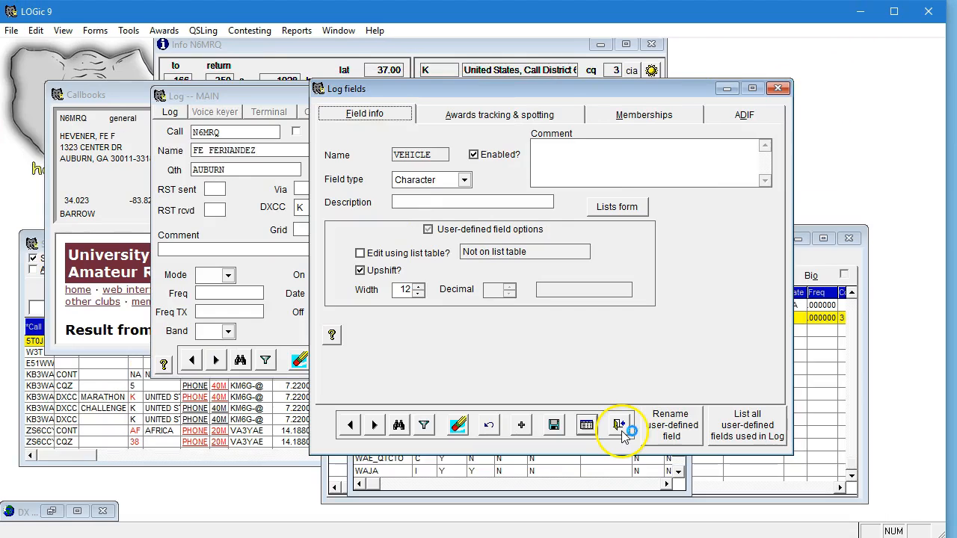
left_click(620, 426)
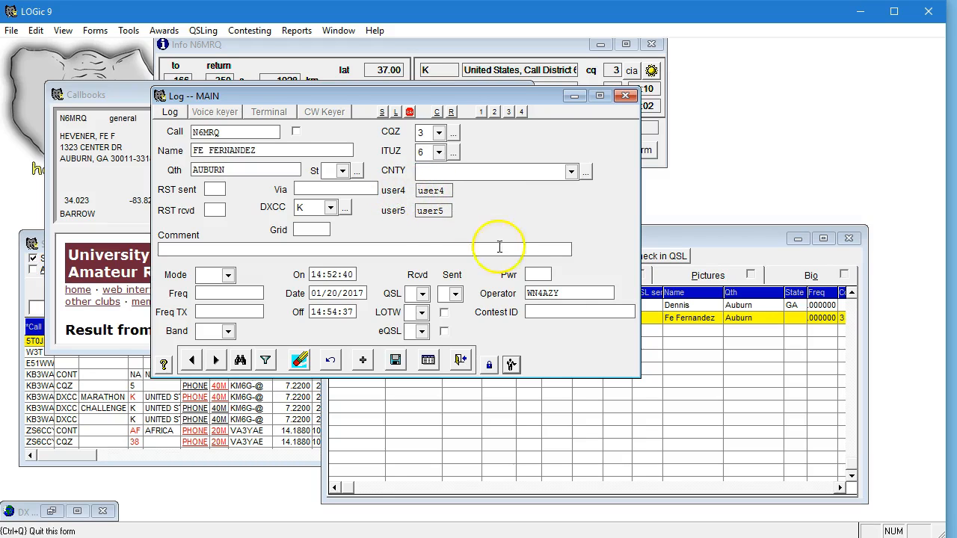
Assign the VEHICLE field to user-defined field 4 of the main log form and accept the setup
left_click(511, 365)
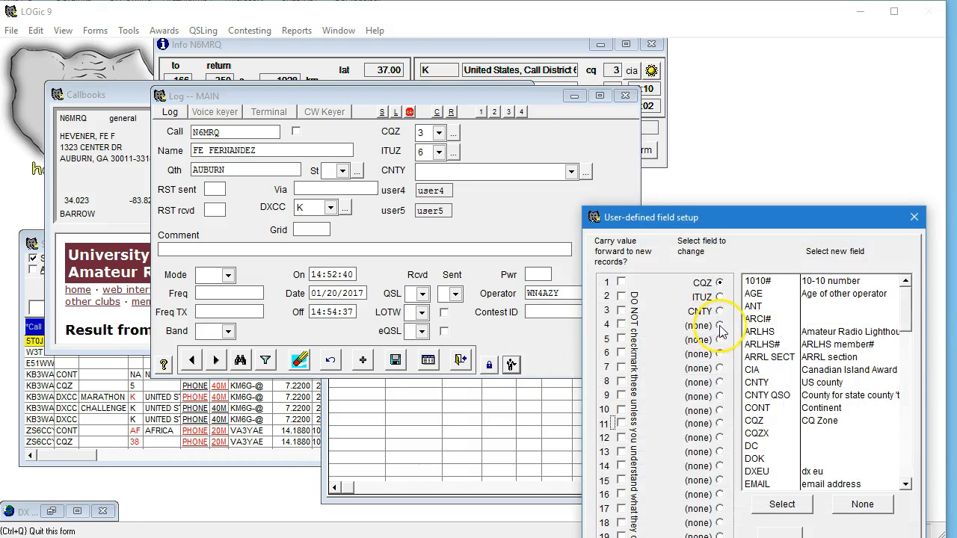
left_click(720, 327)
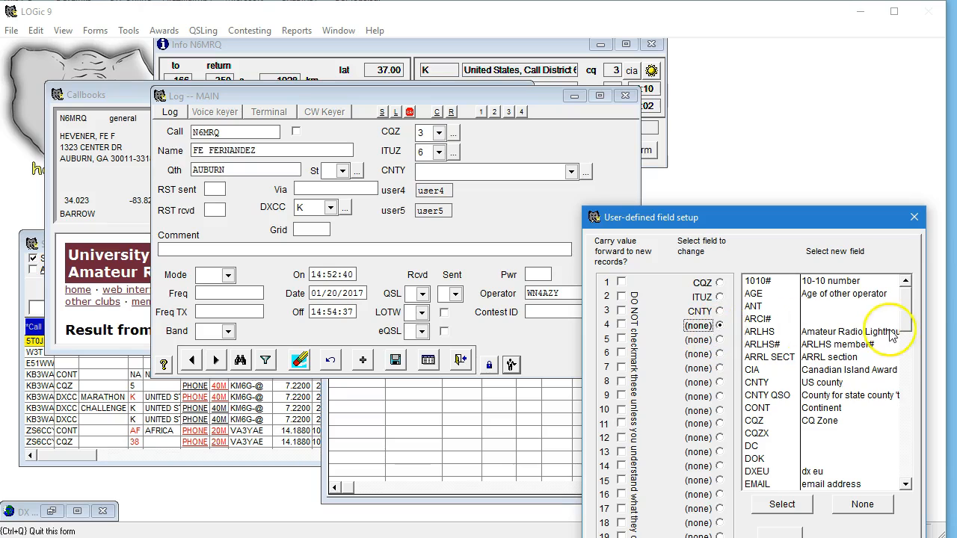
left_click_drag(904, 299, 900, 358)
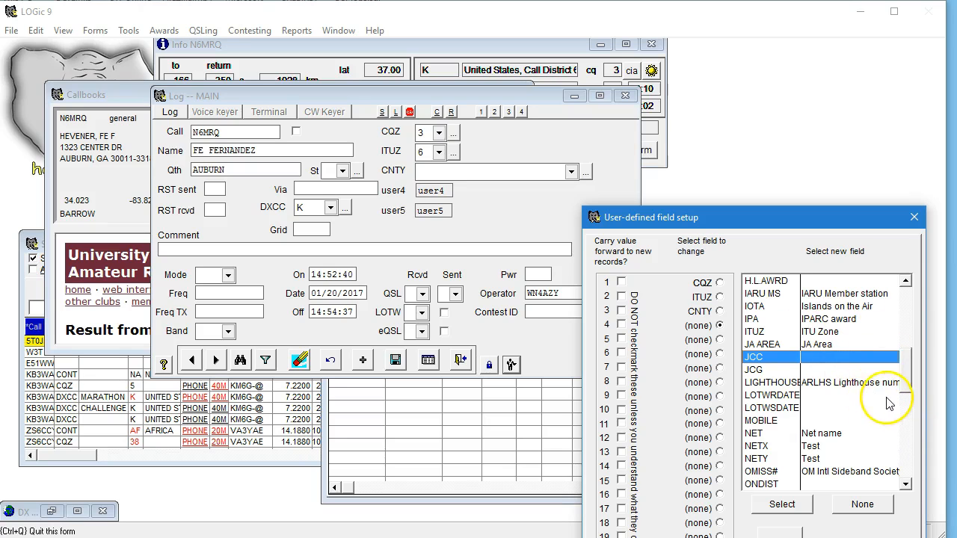
scroll(888, 404, "down", 4)
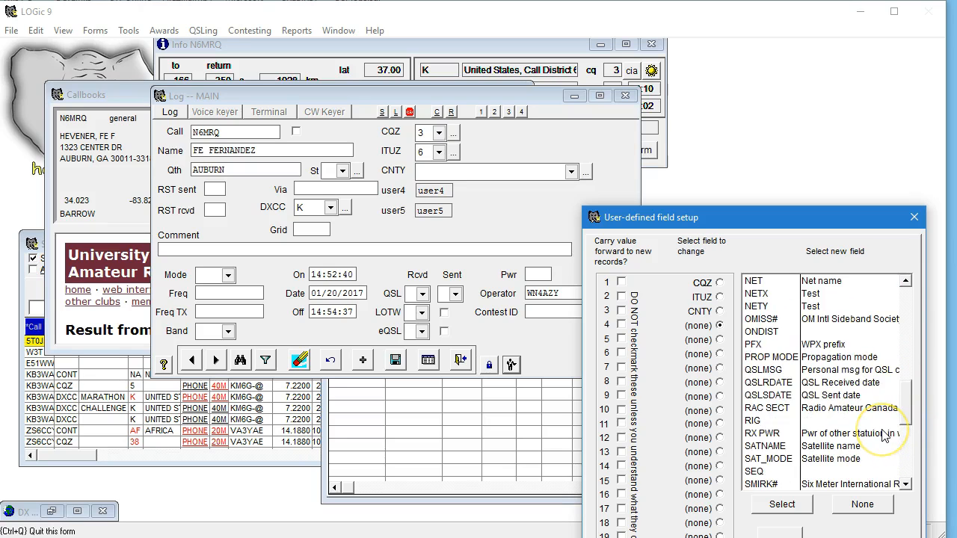
scroll(885, 436, "down", 1)
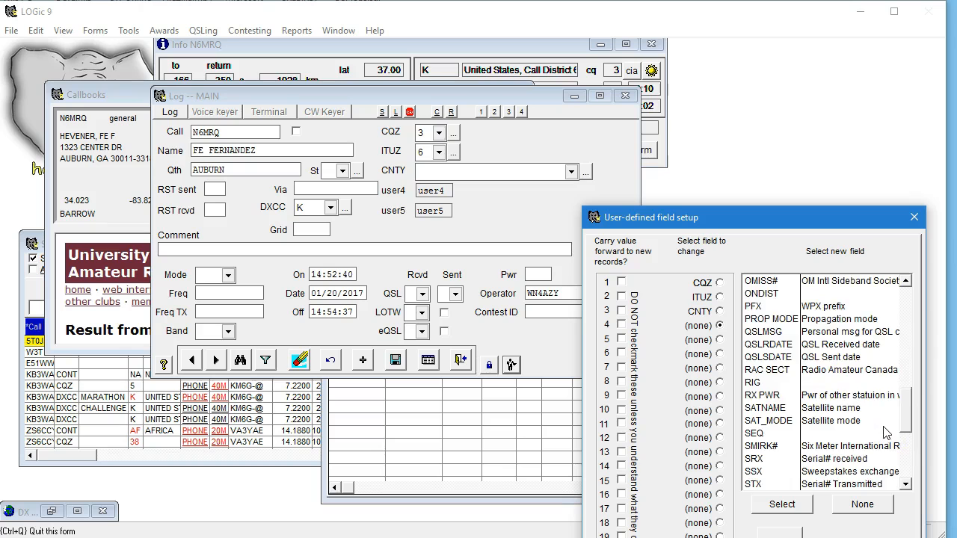
scroll(885, 432, "down", 3)
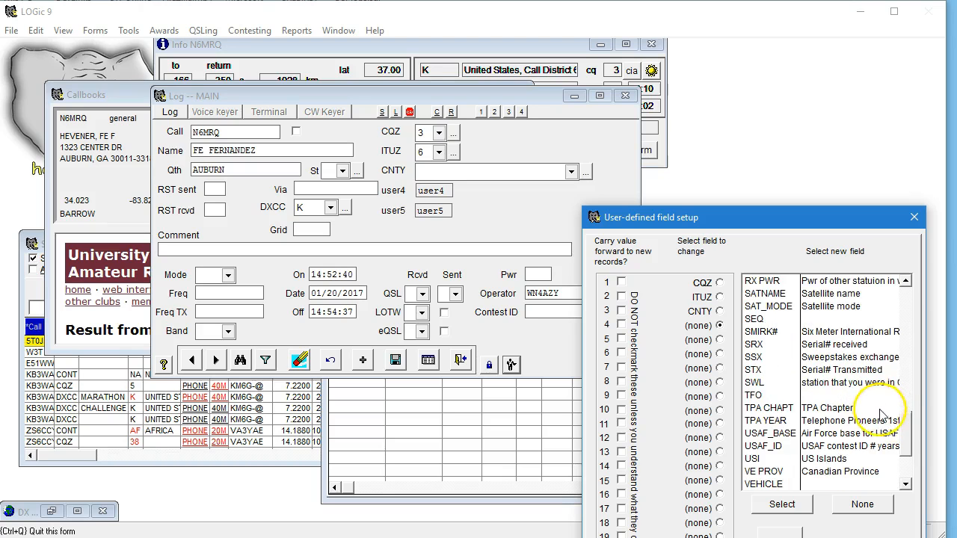
scroll(887, 447, "down", 1)
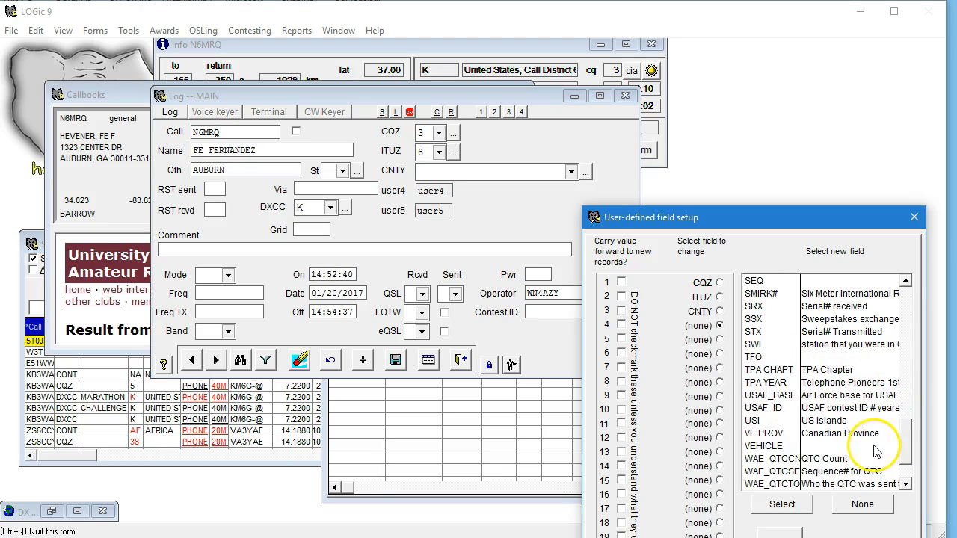
left_click(775, 447)
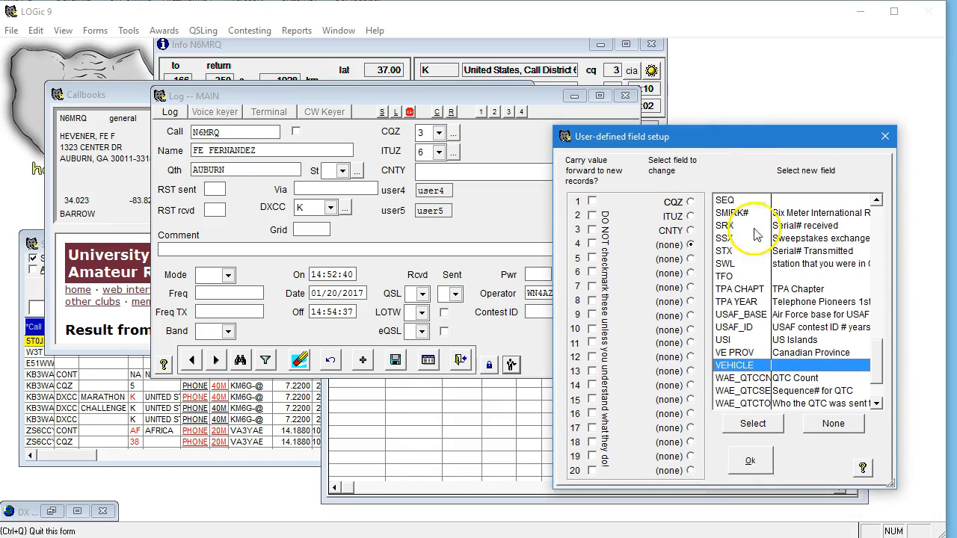
left_click(753, 424)
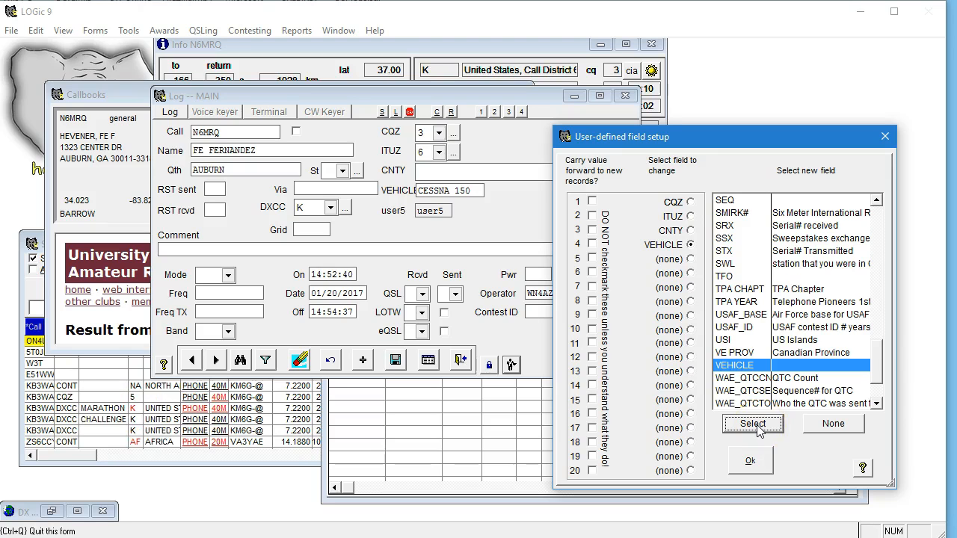
left_click(752, 460)
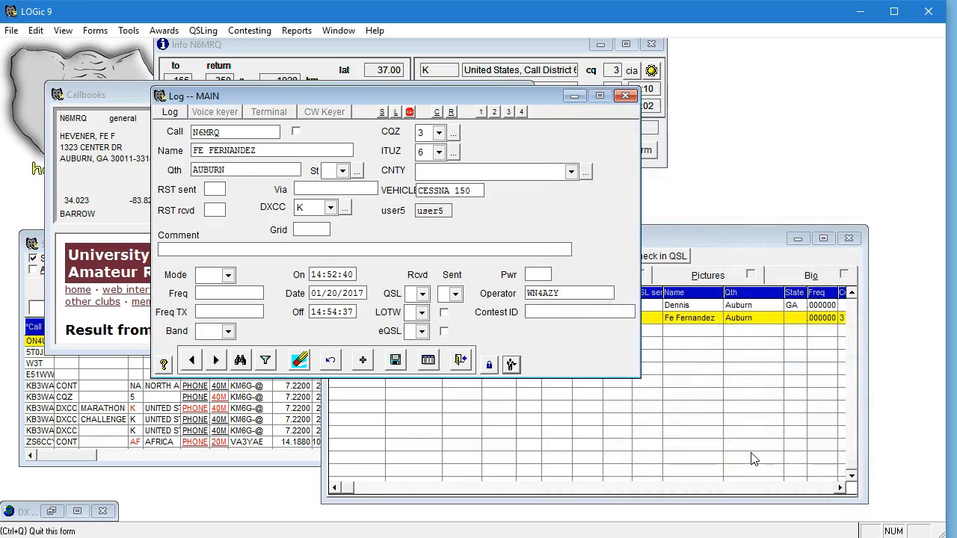
Examine the text entry in the VEHICLE field of the main log form
left_click(471, 191)
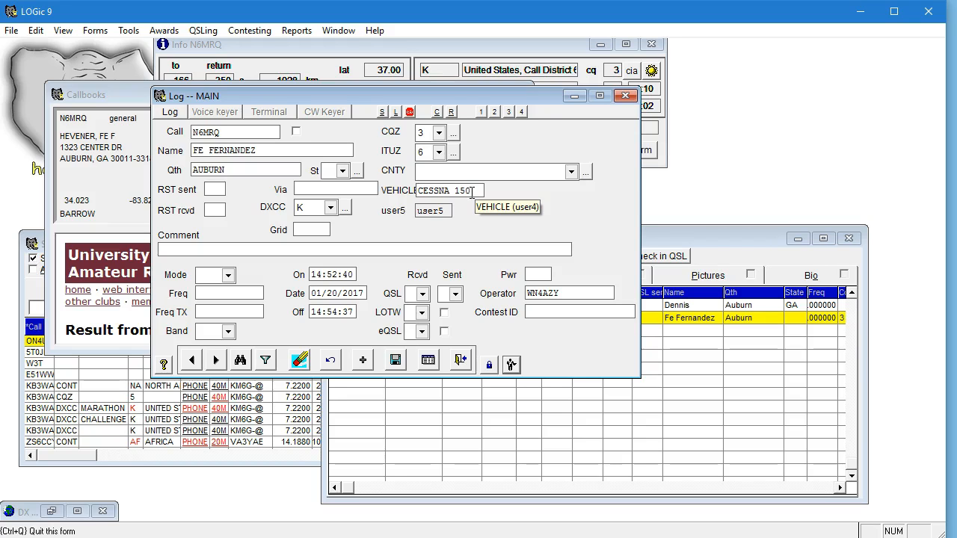
left_click_drag(471, 192, 411, 192)
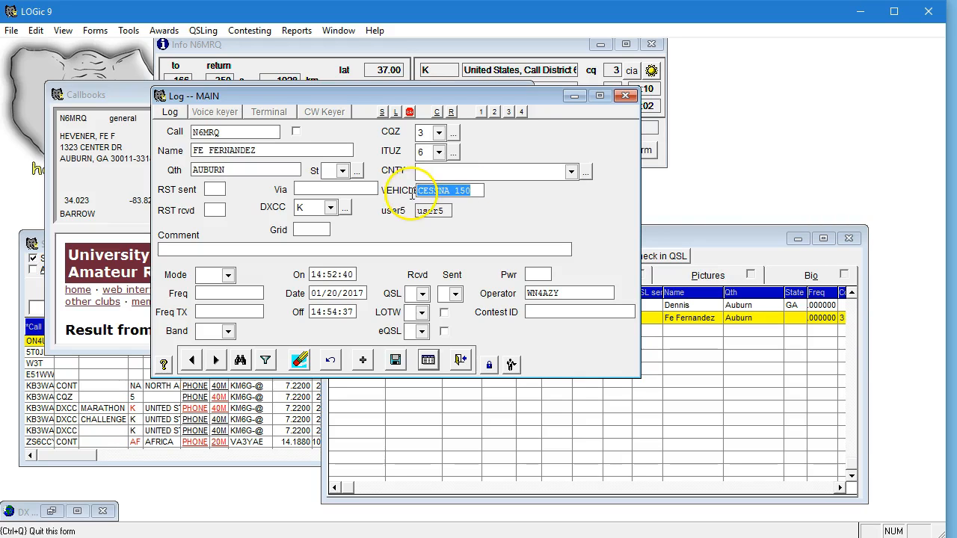
left_click(475, 192)
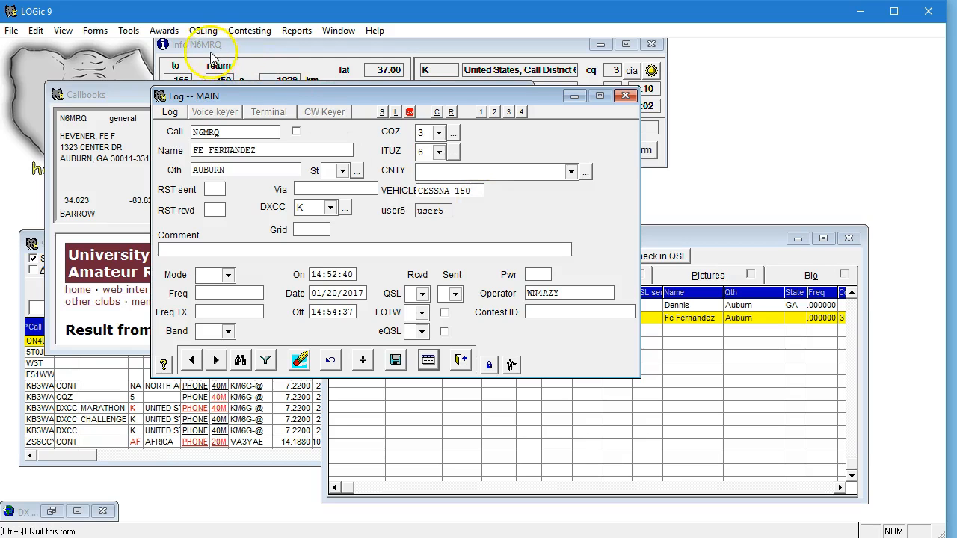
Reopen the Log fields form, examine the list of available fields, and close the form
left_click(128, 33)
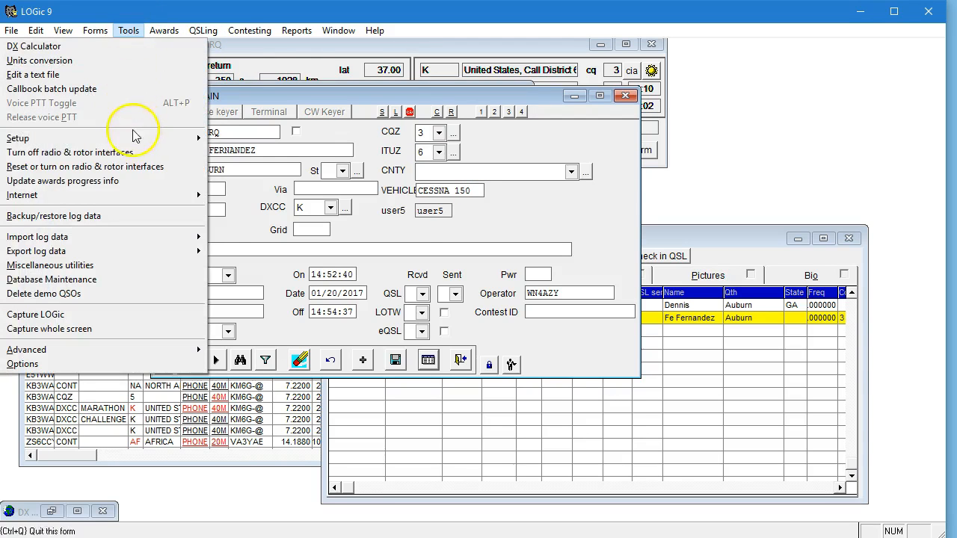
mouse_move(129, 138)
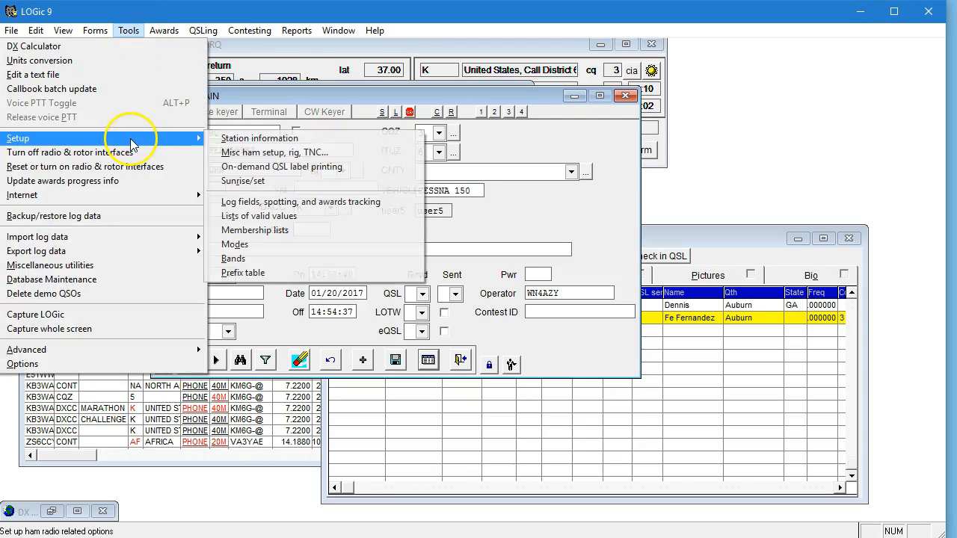
left_click(349, 212)
left_click(507, 408)
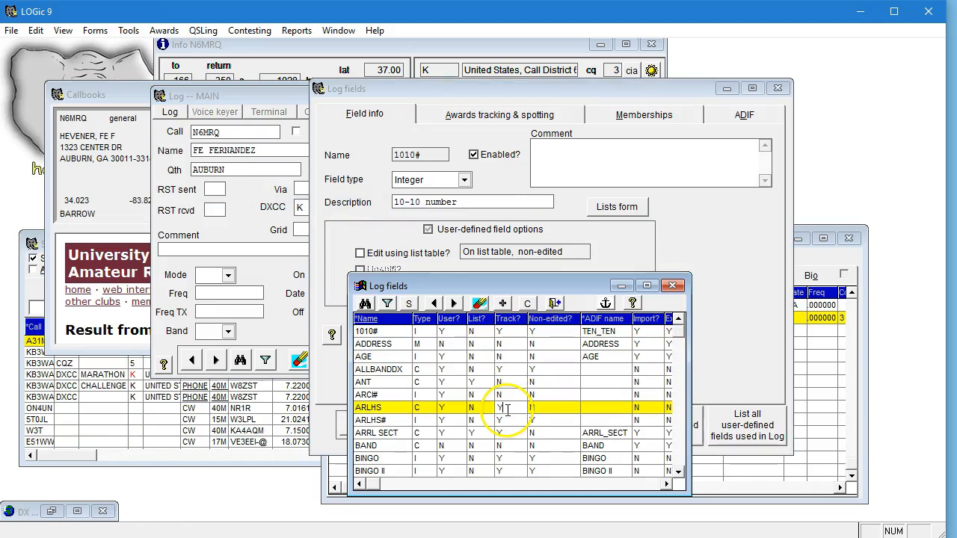
left_click(778, 88)
left_click(778, 88)
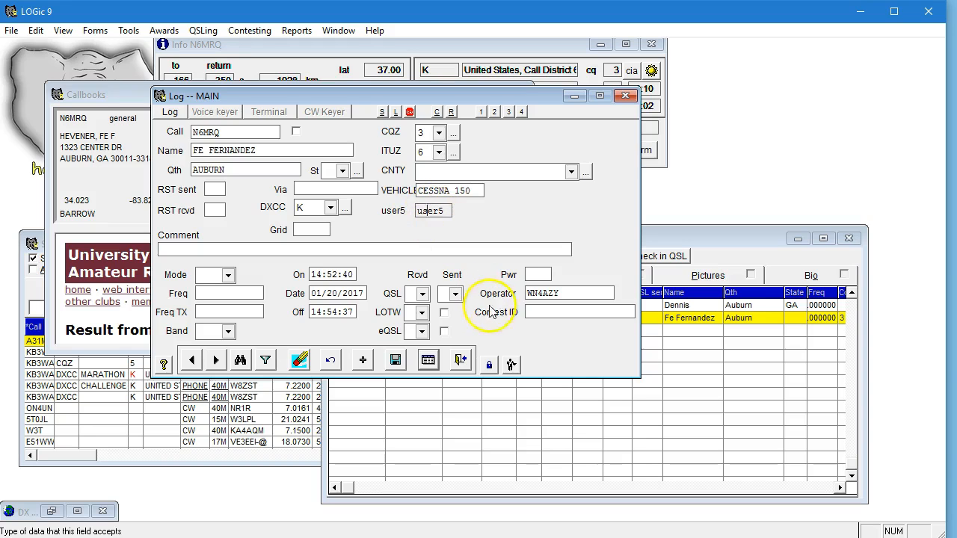
Assign the 1010# field to user-defined field 5 of the main log form and accept the setup
left_click(511, 364)
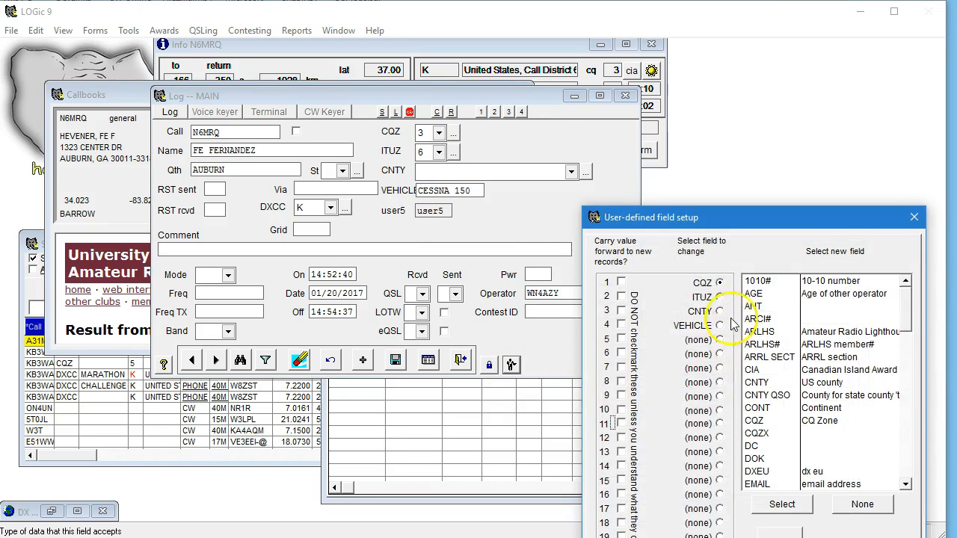
left_click(719, 340)
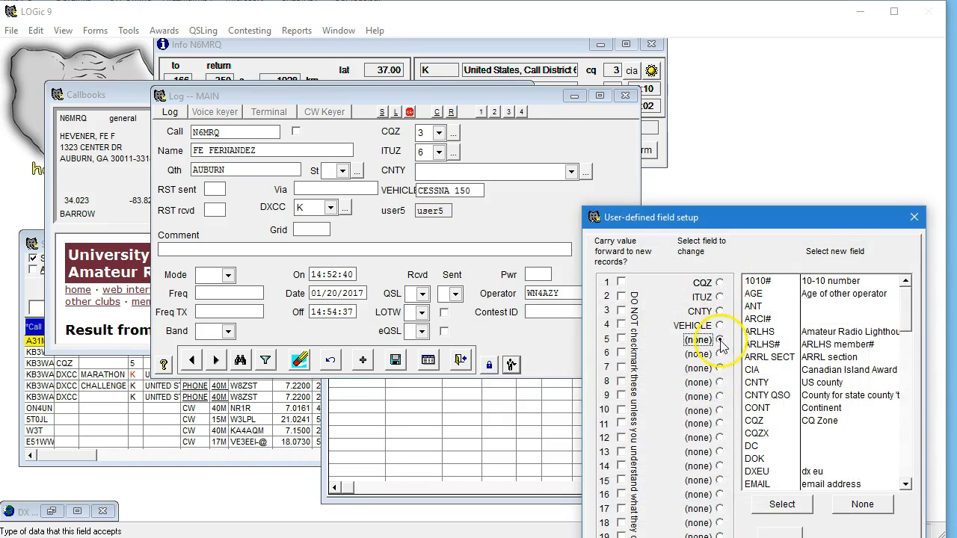
double_click(761, 281)
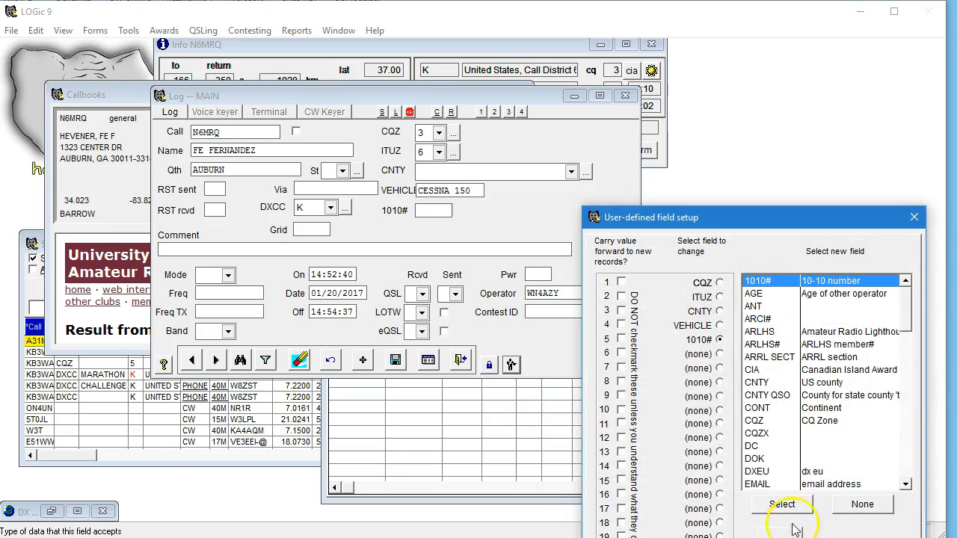
left_click_drag(785, 217, 730, 115)
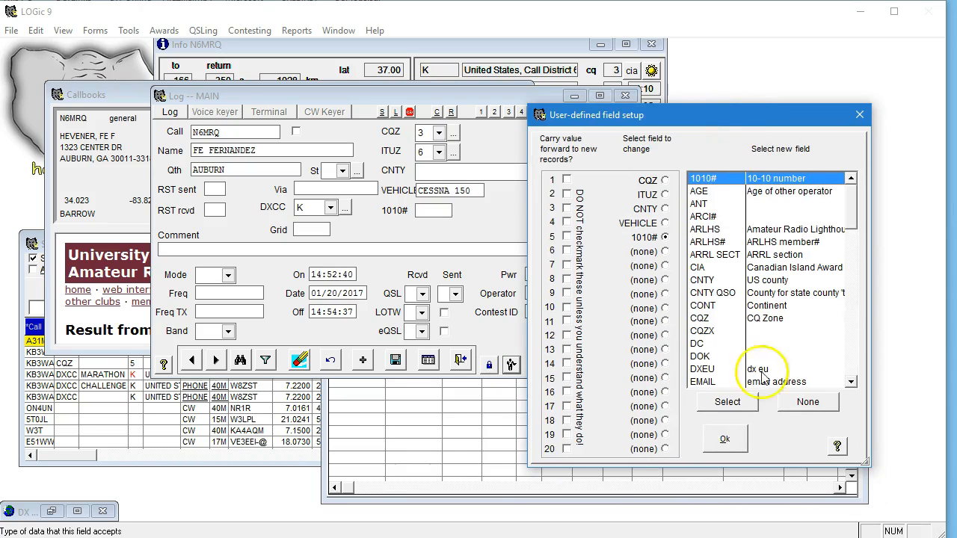
left_click(735, 442)
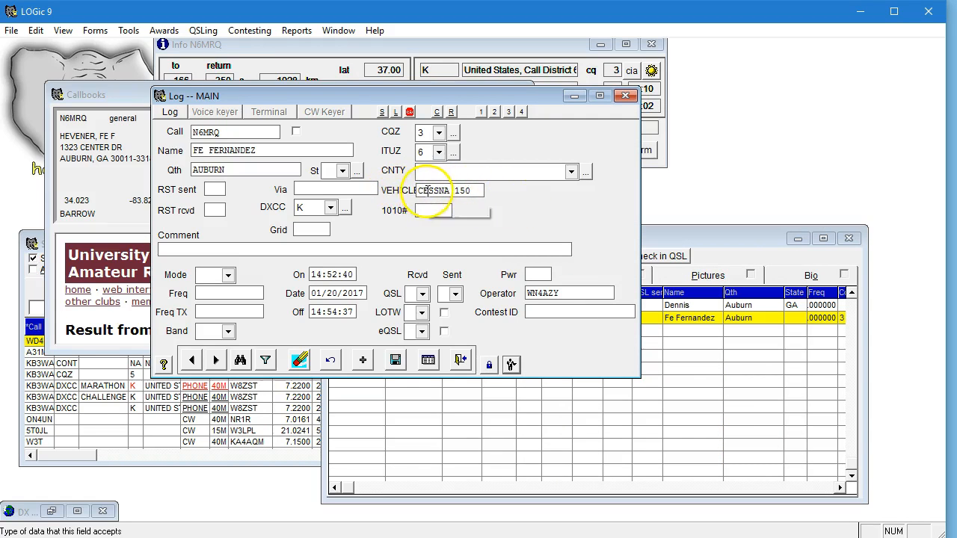
Unlock the log form layout and reposition the VEHICLE text field beside its label at Top 106, Left 359
left_click(495, 368)
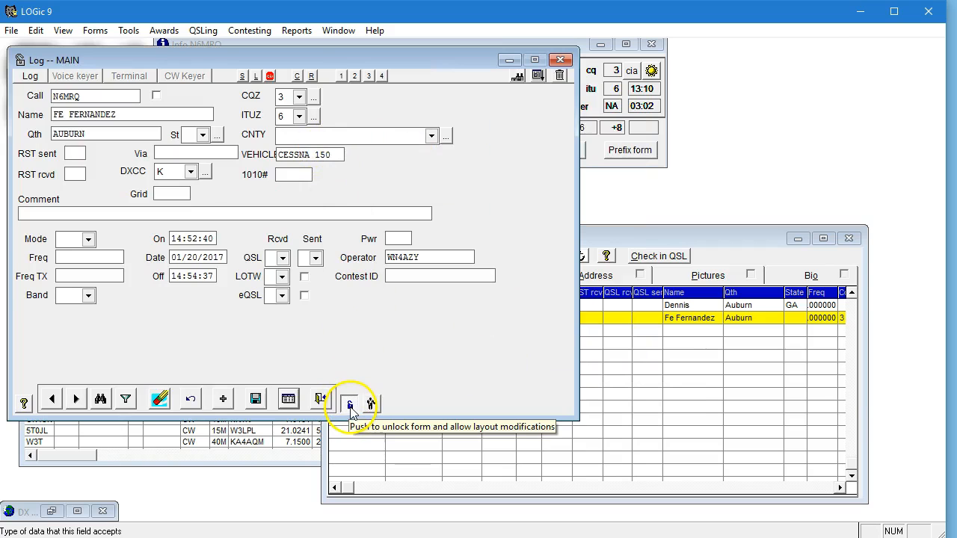
left_click(327, 155)
mouse_move(327, 155)
left_mouse_down()
mouse_move(338, 146)
mouse_move(341, 160)
left_mouse_up()
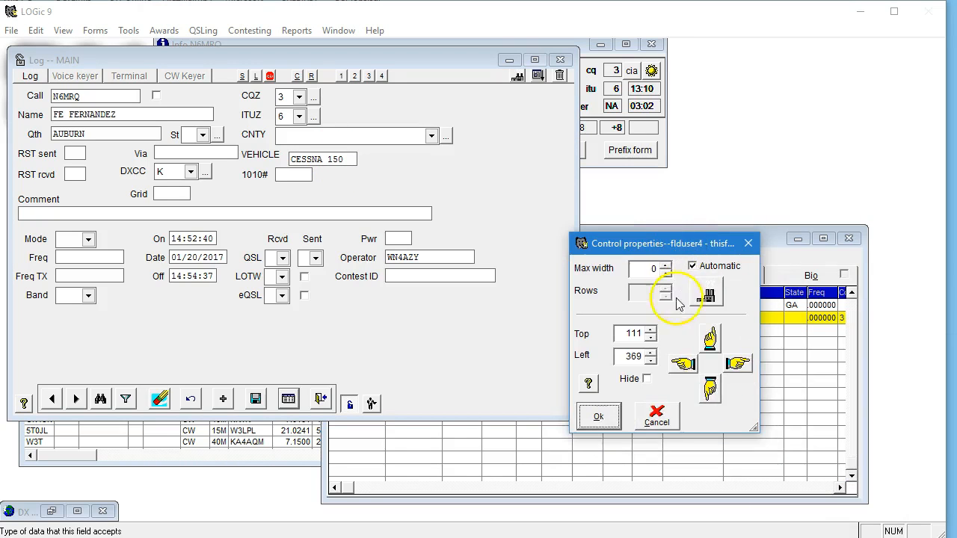
left_click(712, 340)
left_click(711, 340)
left_click(712, 340)
left_click(712, 340)
left_click(712, 341)
left_click(686, 365)
left_click(687, 365)
left_click(686, 365)
left_click(686, 364)
left_click(686, 365)
left_click(686, 365)
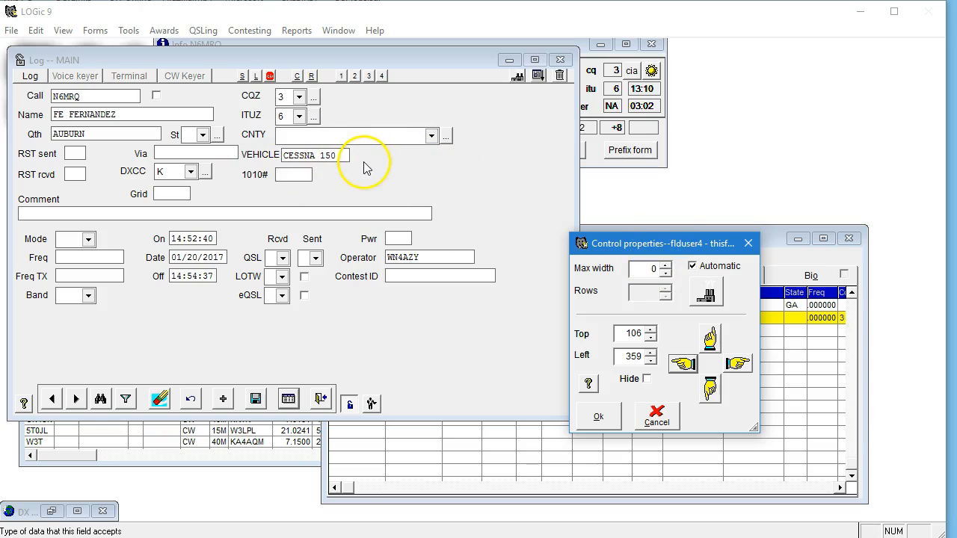
Turn off automatic sizing for the VEHICLE field, set its maximum width to 4, and accept the properties
left_click(693, 266)
left_click(668, 274)
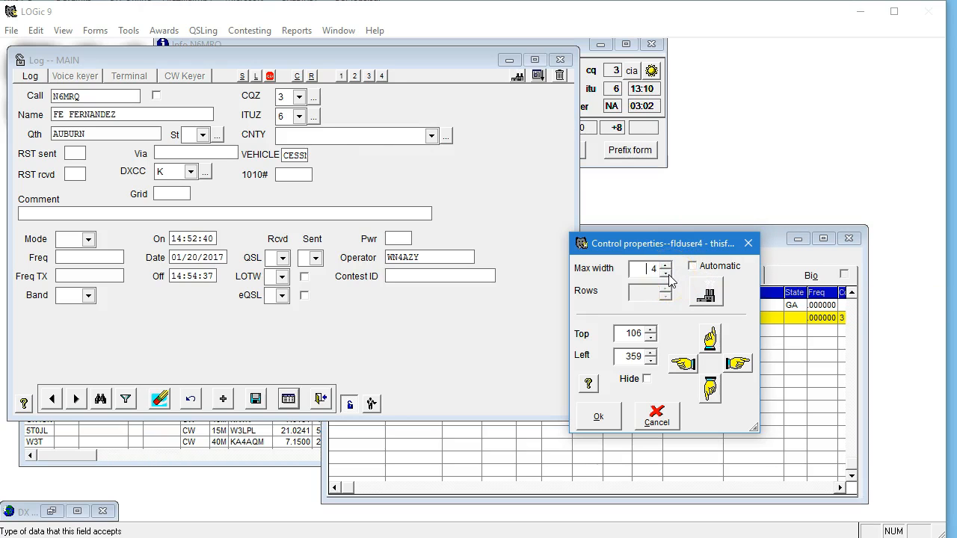
left_click(669, 275)
left_click(598, 417)
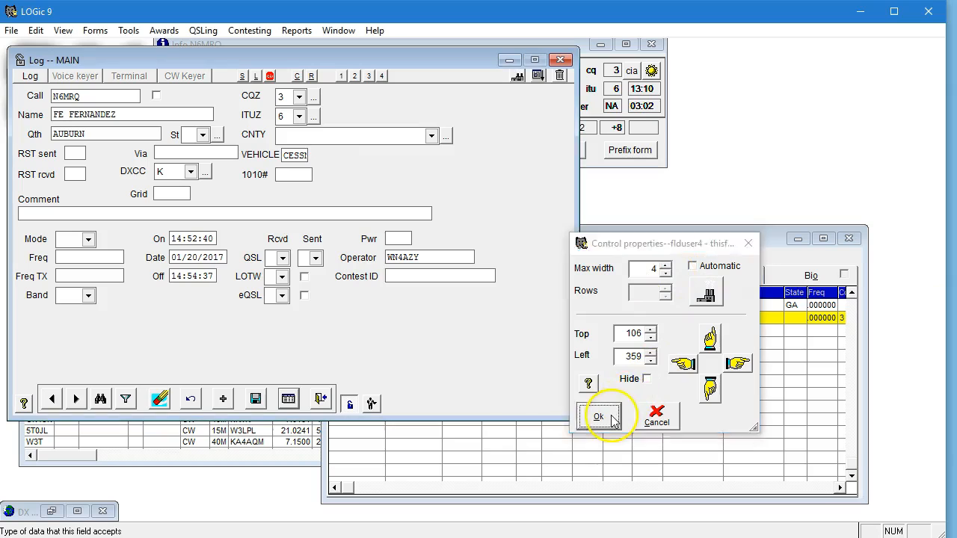
Scroll through the text in the shortened VEHICLE field, also with the form layout locked, and unlock the layout again
mouse_move(294, 157)
left_mouse_down()
mouse_move(257, 155)
mouse_move(297, 155)
left_mouse_up()
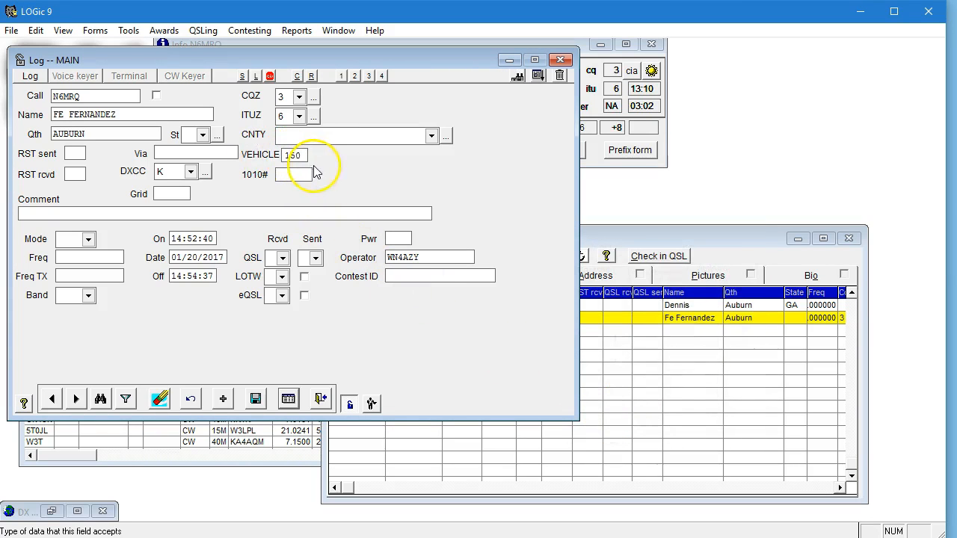
left_click(349, 404)
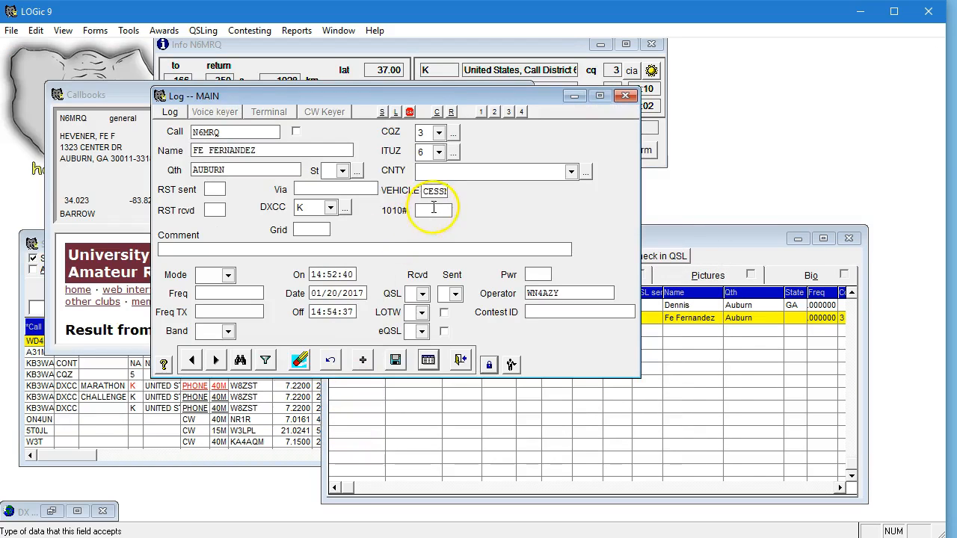
left_click_drag(428, 192, 493, 203)
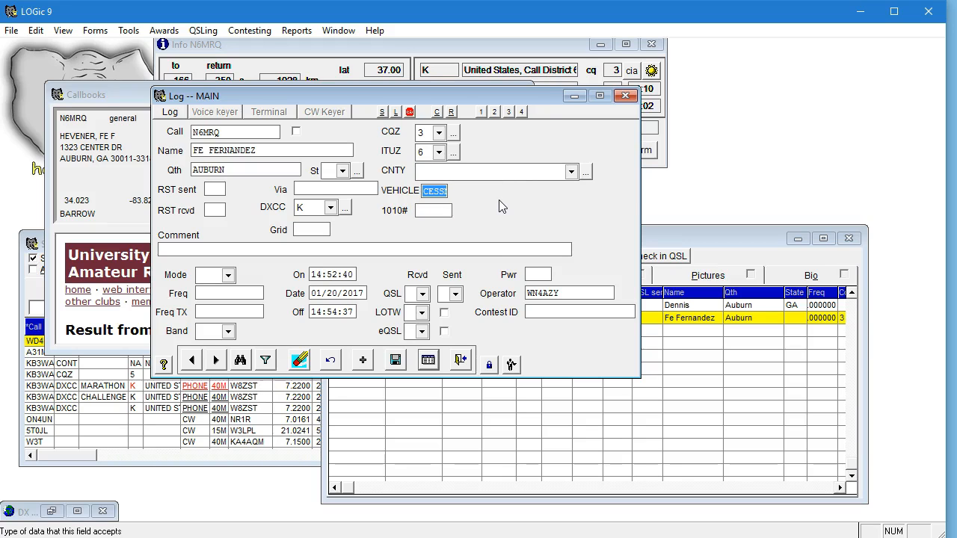
left_click(488, 364)
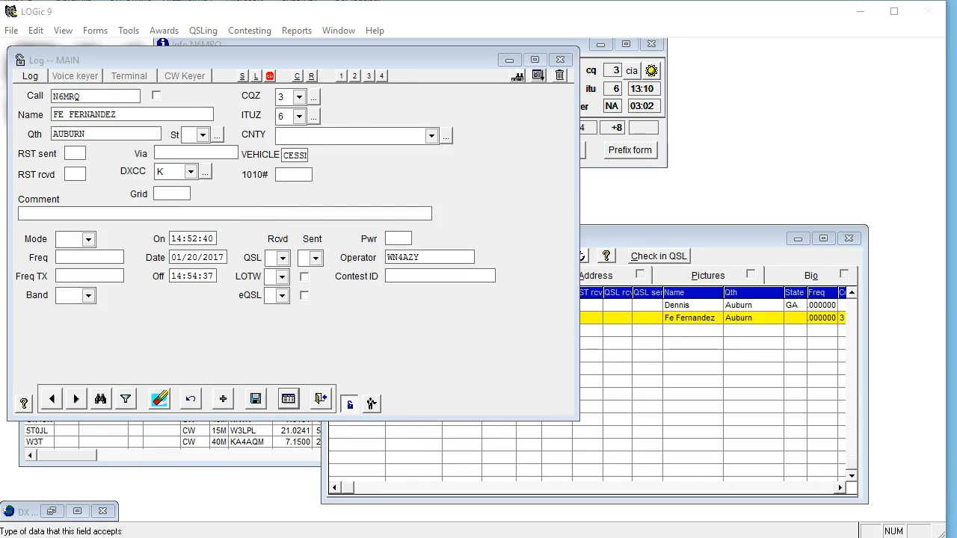
Try giving the Comment field 2 rows and a maximum width of 87, and cancel the change
left_click_drag(755, 187, 699, 196)
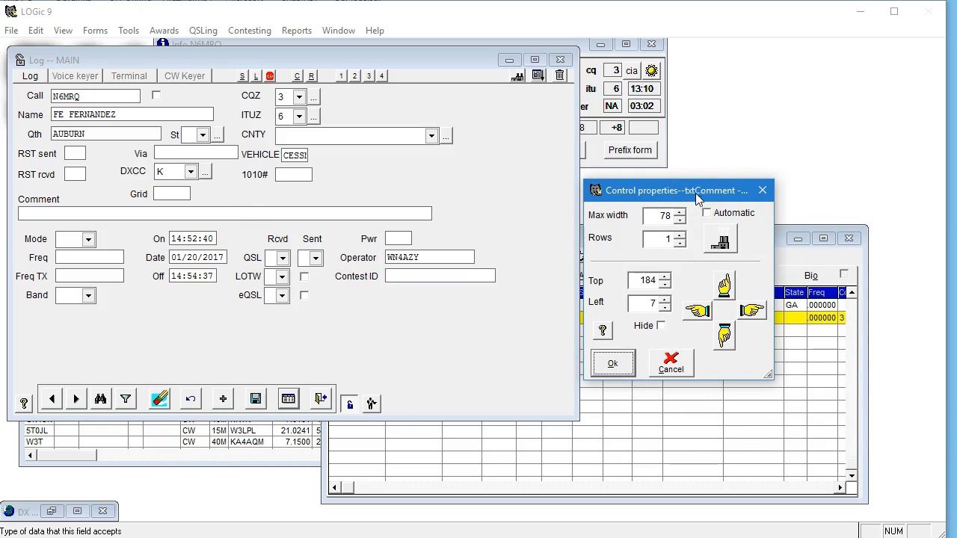
left_click(680, 236)
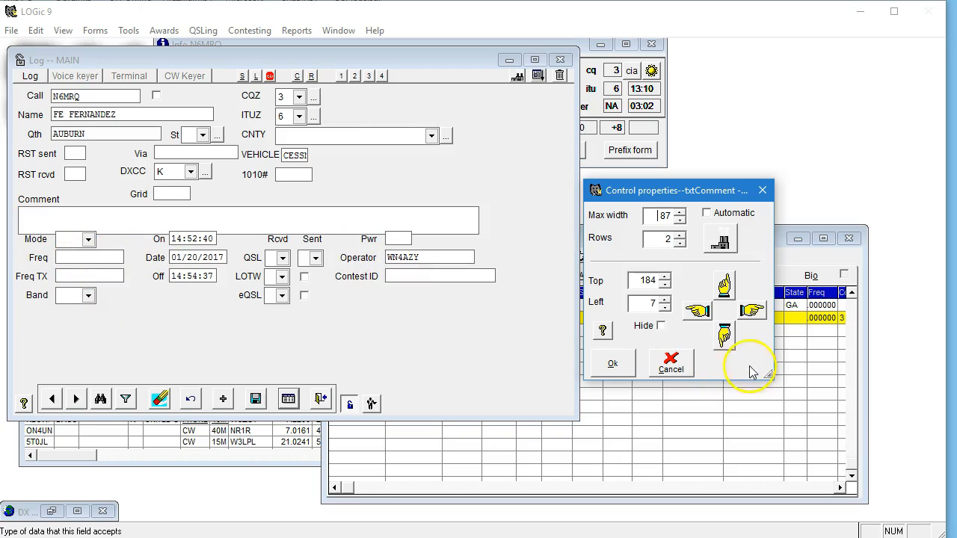
left_click(673, 364)
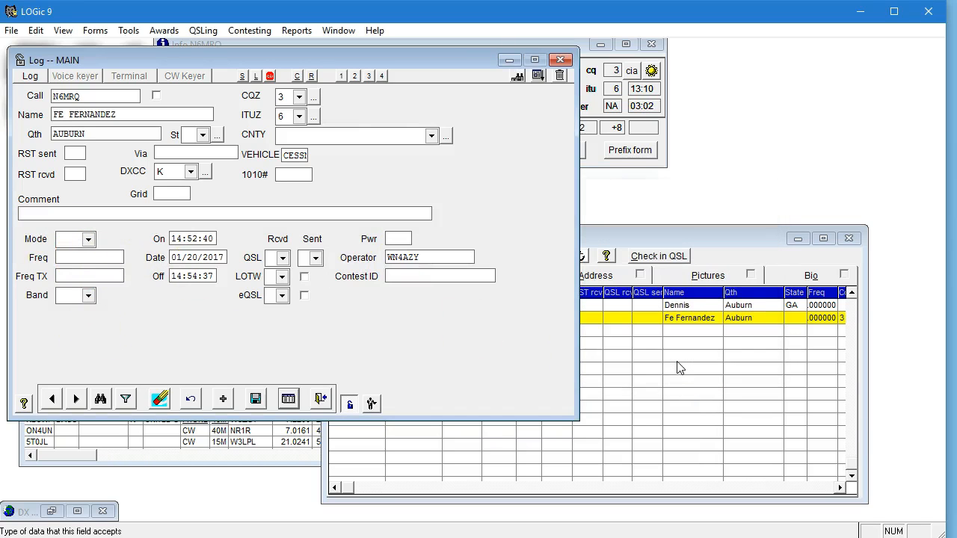
left_click(686, 362)
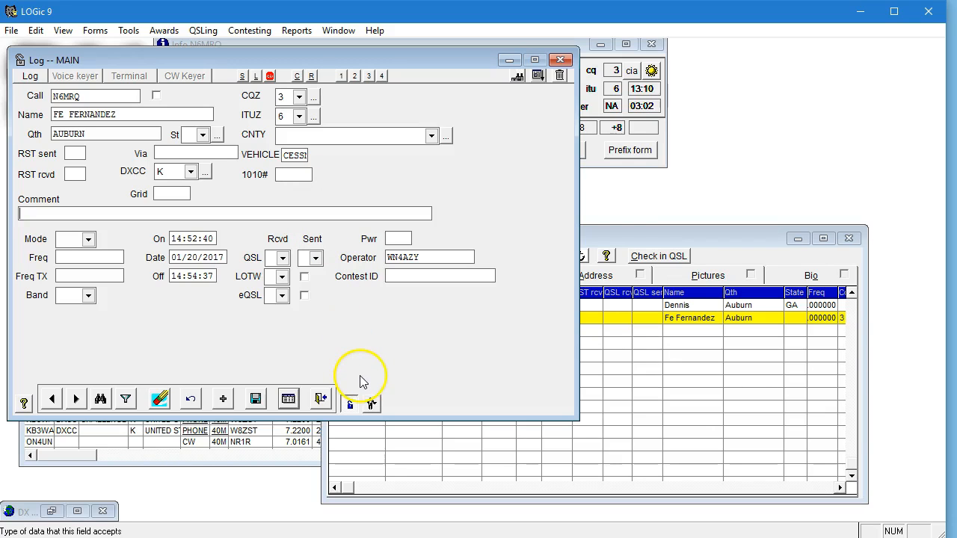
Open the hidden controls list and unhide the flduser6 and flduser7 fields on the log form
left_click(559, 77)
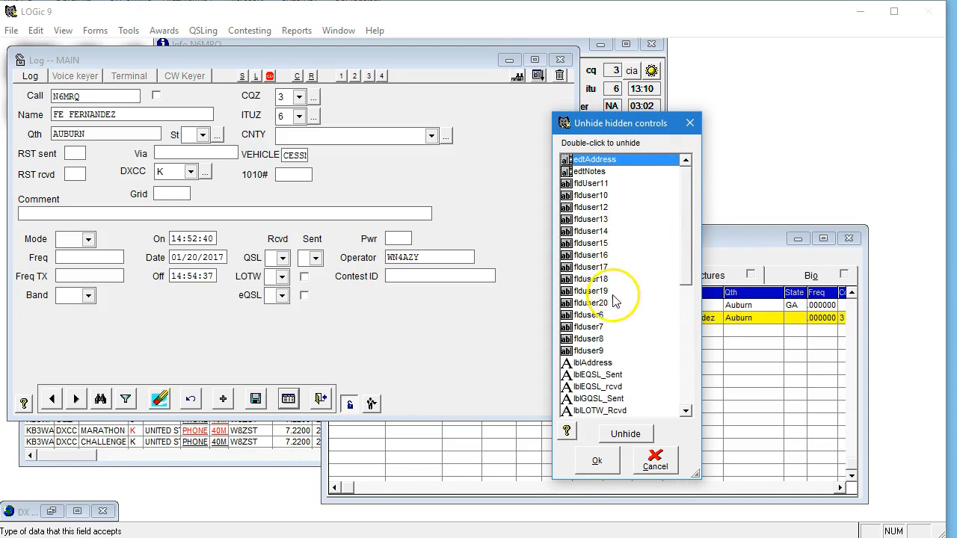
left_click(589, 316)
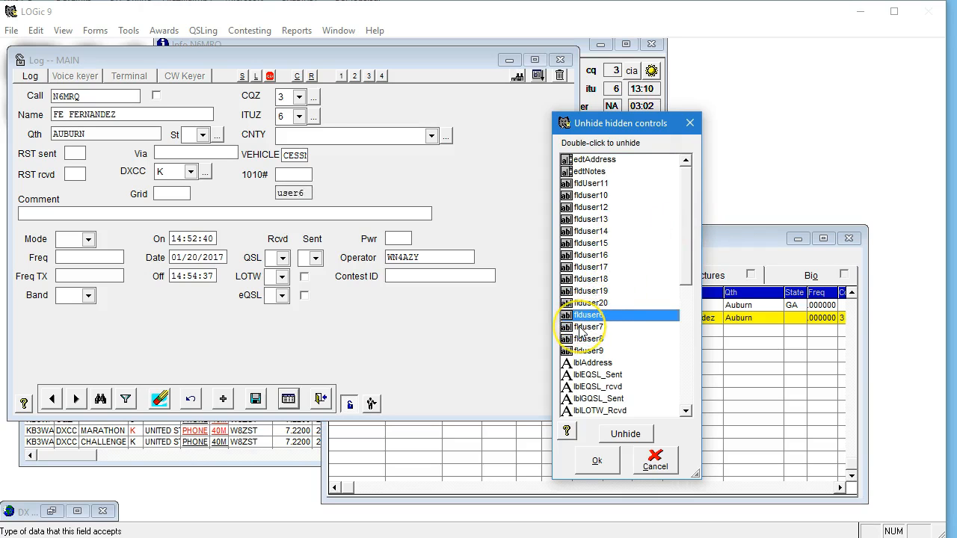
left_click(582, 328)
left_click(625, 436)
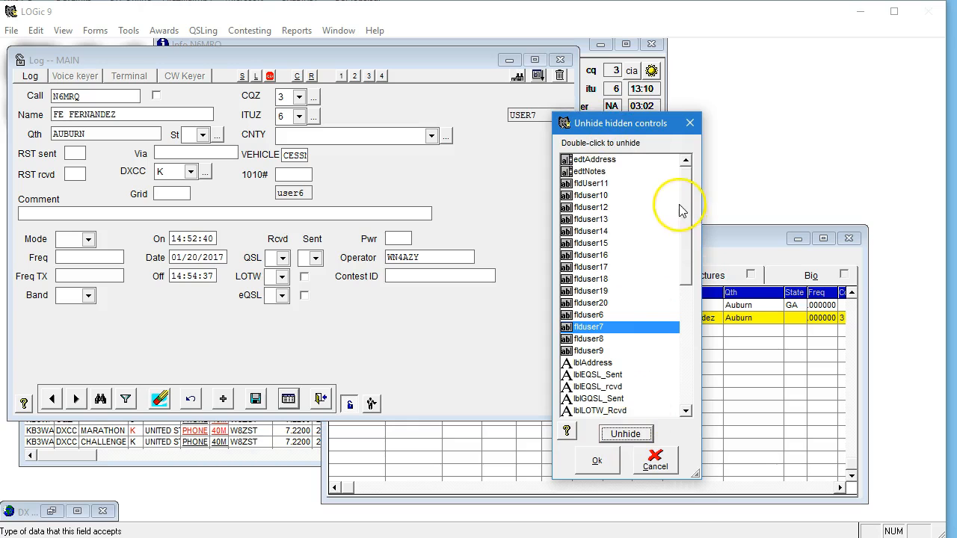
Unhide the matching labels lblUser7 and lblUser6 and accept the hidden controls changes
left_click_drag(691, 213, 685, 337)
left_click(669, 340)
left_click(602, 294)
double_click(603, 294)
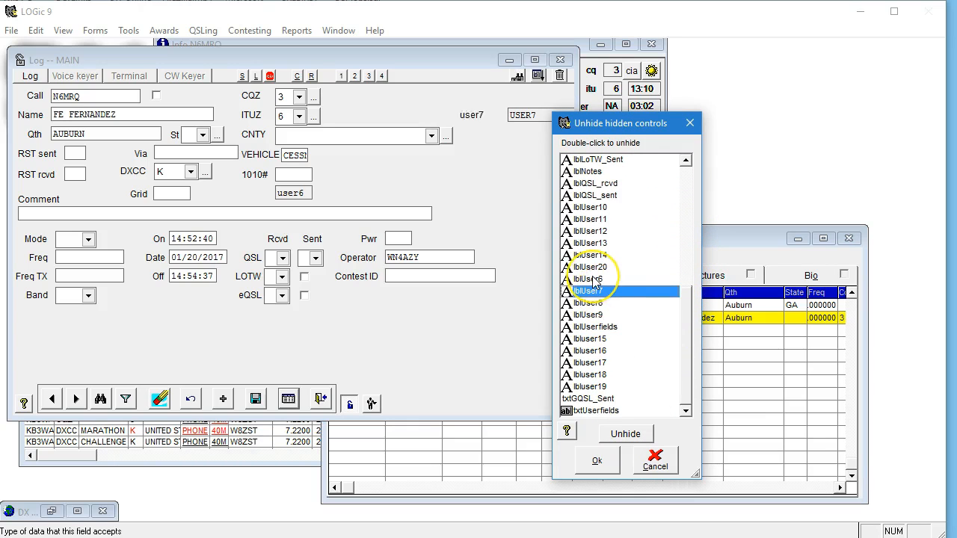
left_click(594, 279)
left_click(596, 461)
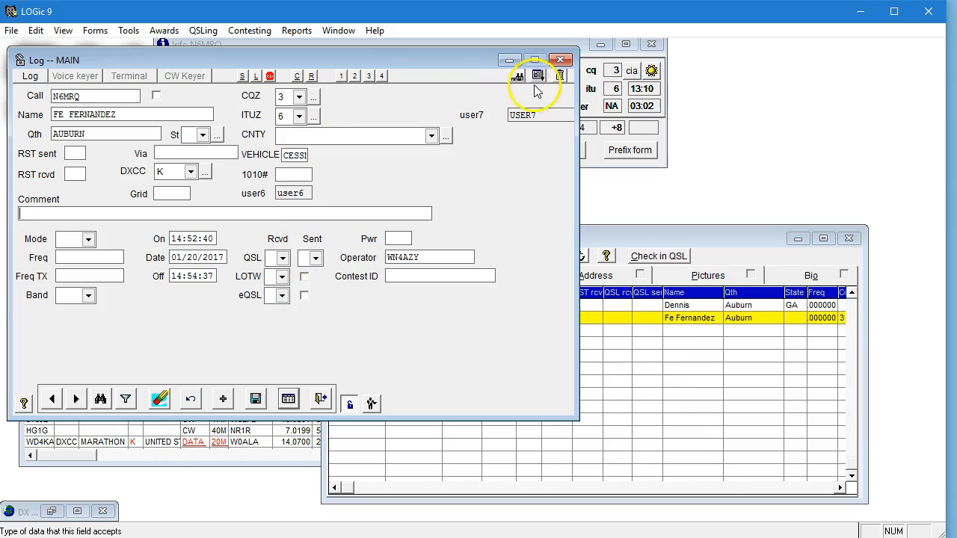
Move the user7 label and field next to the user6 field above the Comment field, and lock the layout
left_click_drag(430, 103, 358, 193)
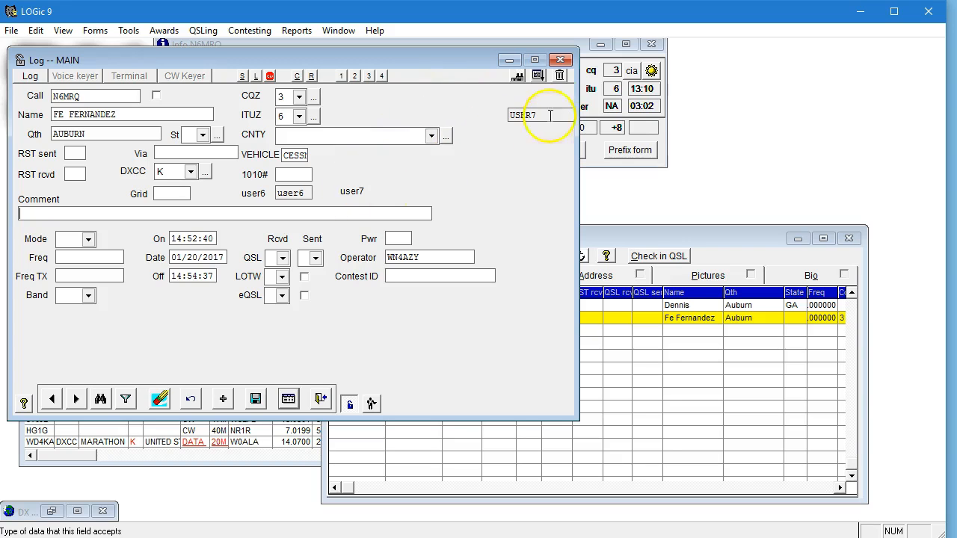
left_click_drag(559, 114, 426, 196)
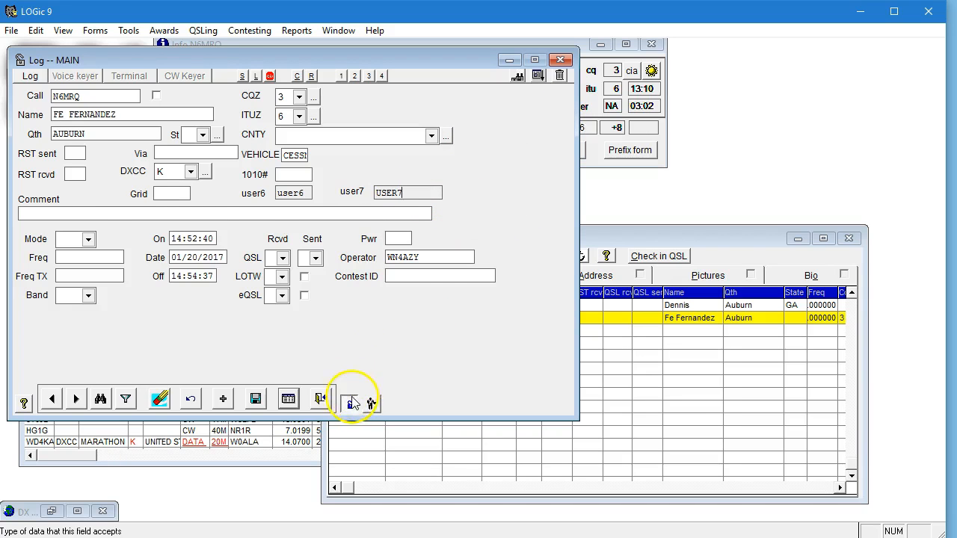
left_click(349, 403)
Assign the DOK field to user-defined field 6 of the main log form and accept the setup
left_click(512, 364)
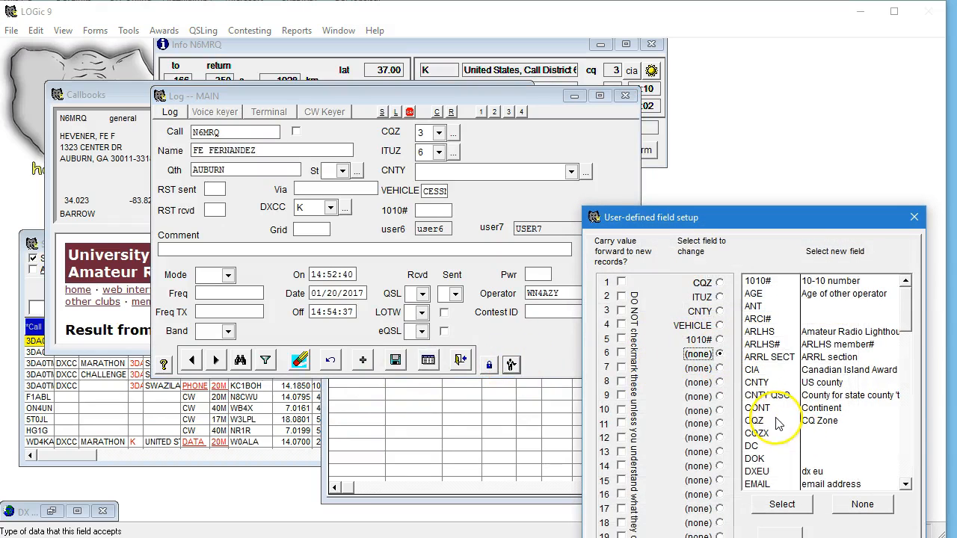
left_click(759, 459)
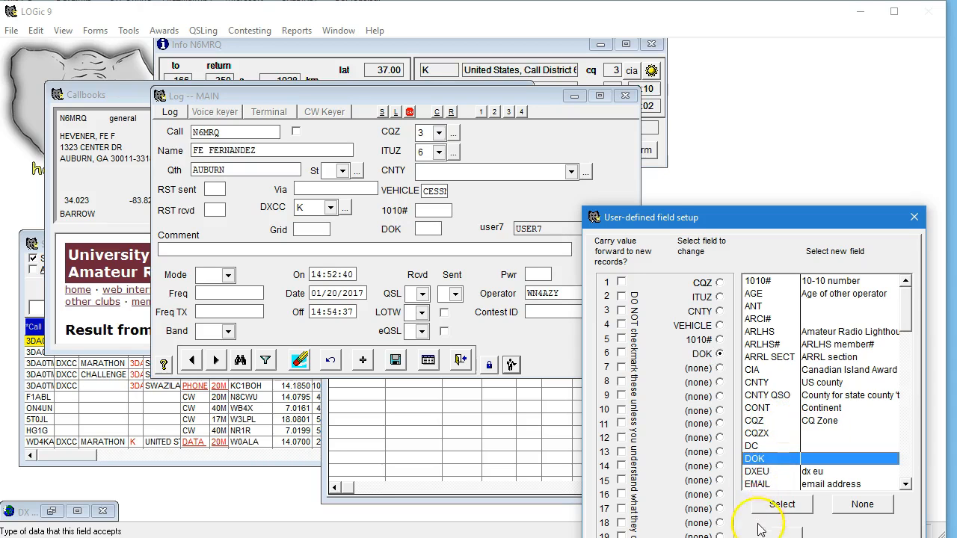
left_click_drag(749, 219, 705, 138)
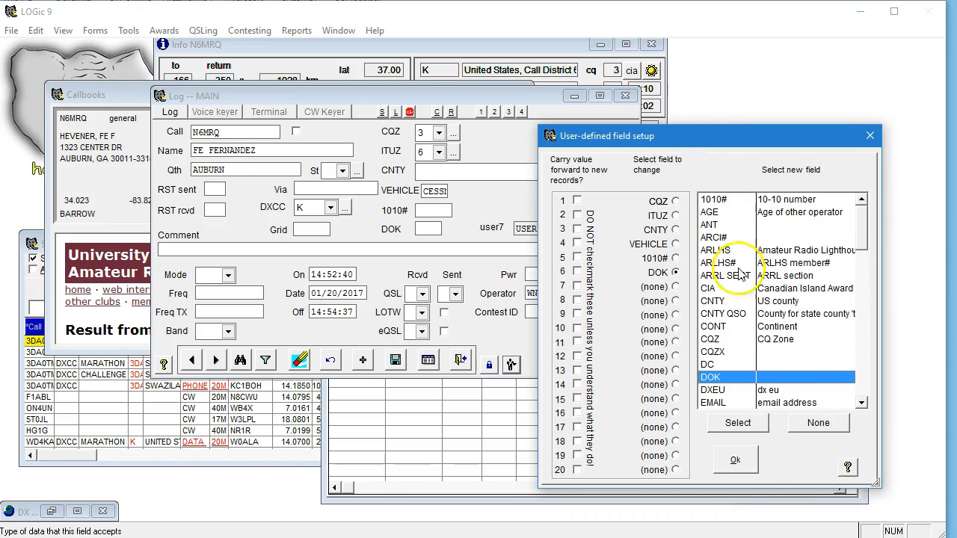
left_click(735, 460)
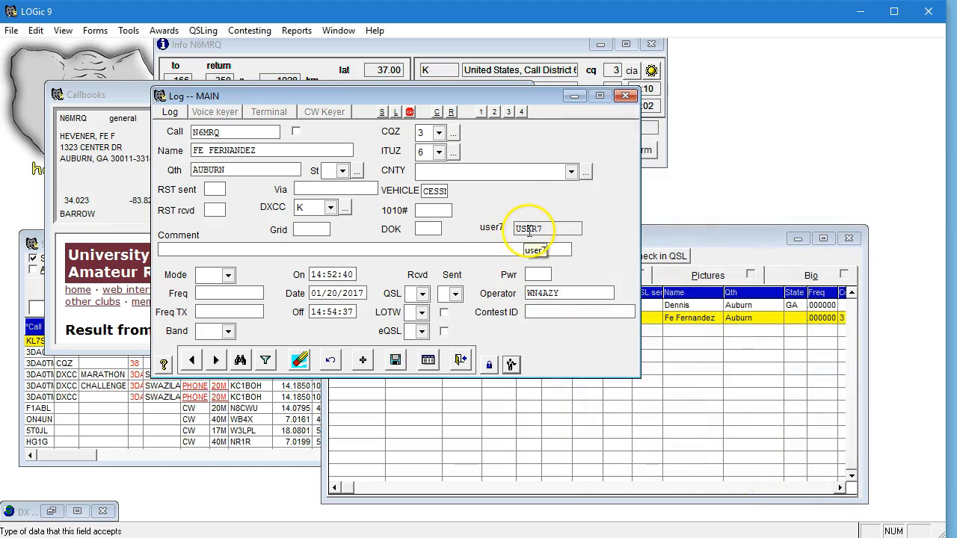
Assign the EMAIL field to user-defined field 7 of the main log form and accept the setup
right_click(529, 234)
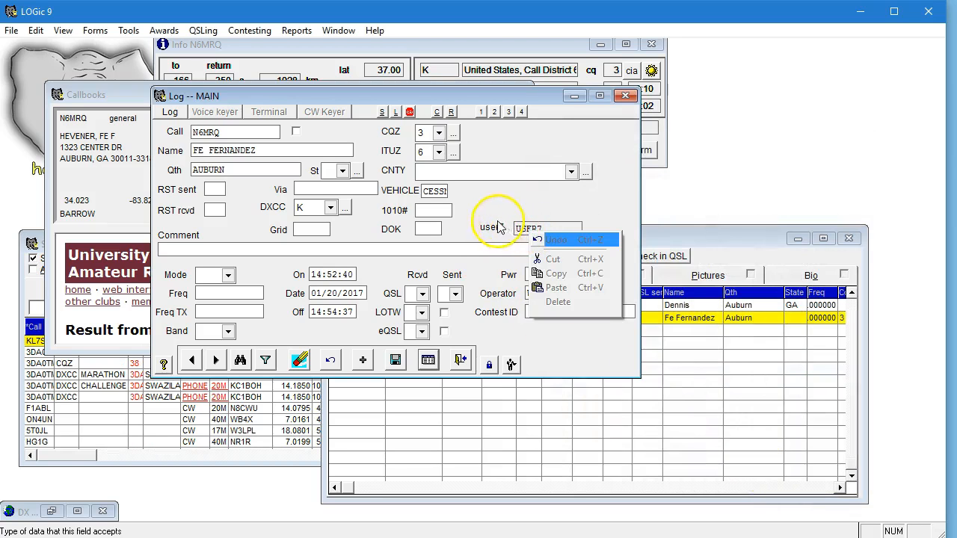
left_click(511, 365)
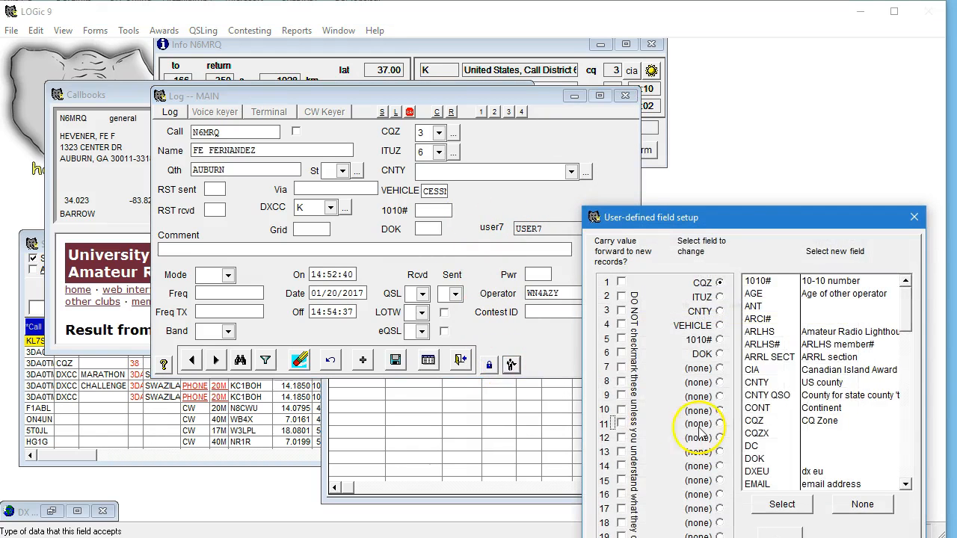
left_click_drag(752, 219, 720, 147)
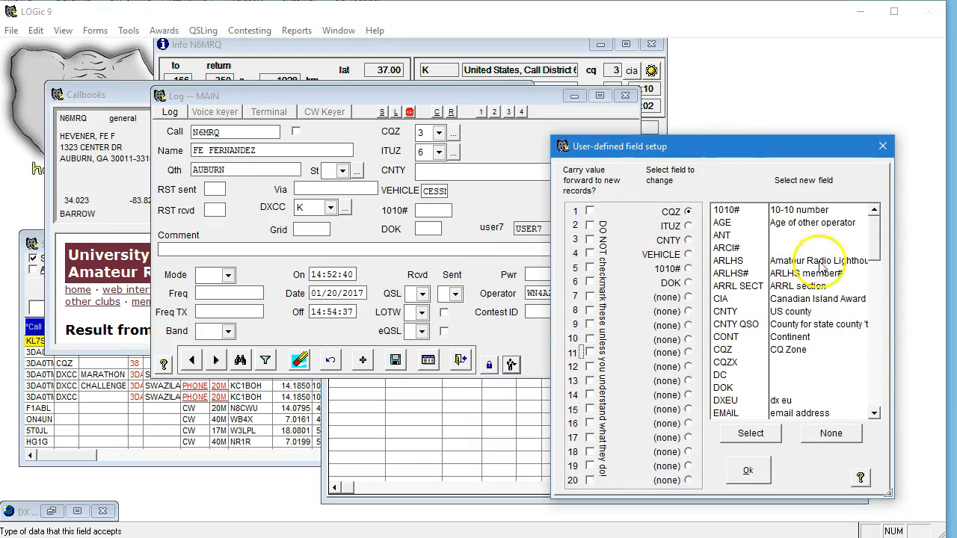
left_click(686, 298)
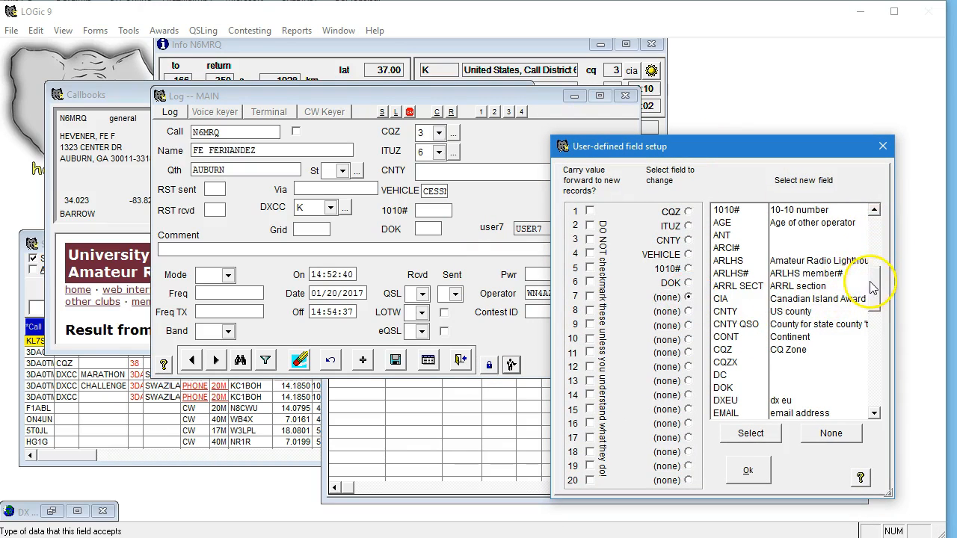
left_click(873, 295)
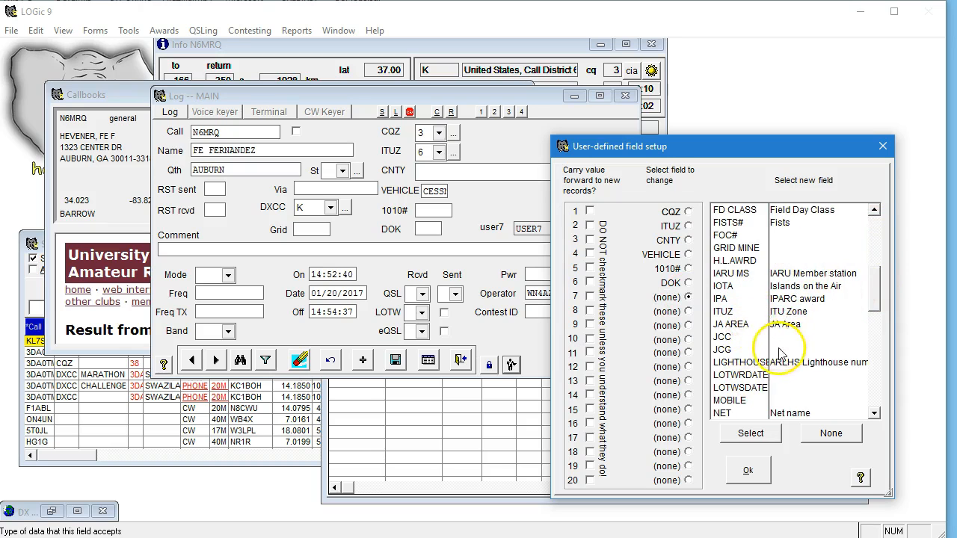
scroll(756, 340, "up", 1)
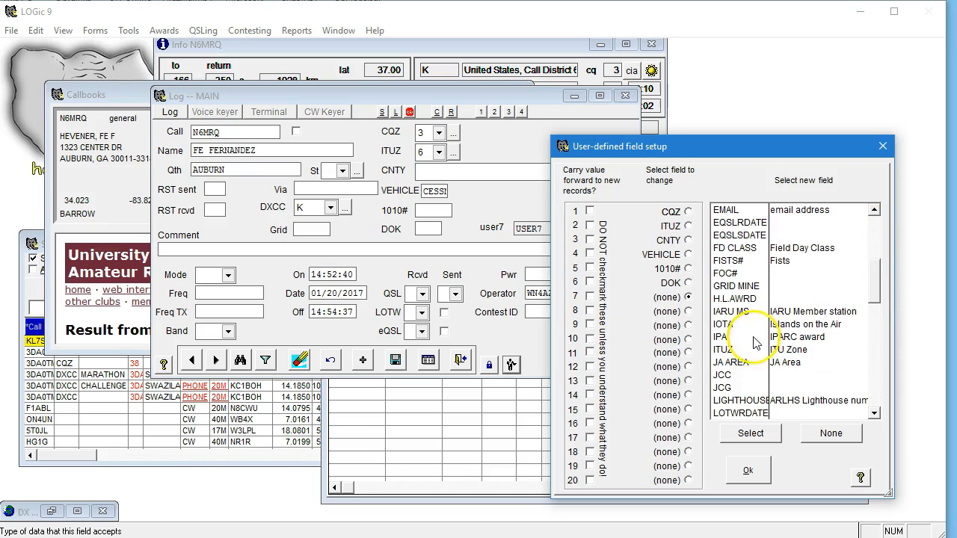
left_click(724, 212)
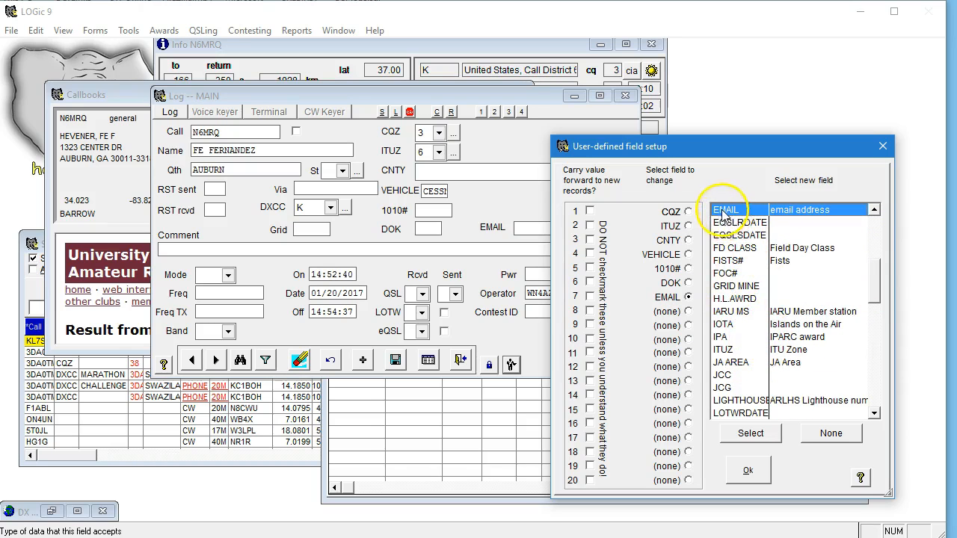
left_click(748, 470)
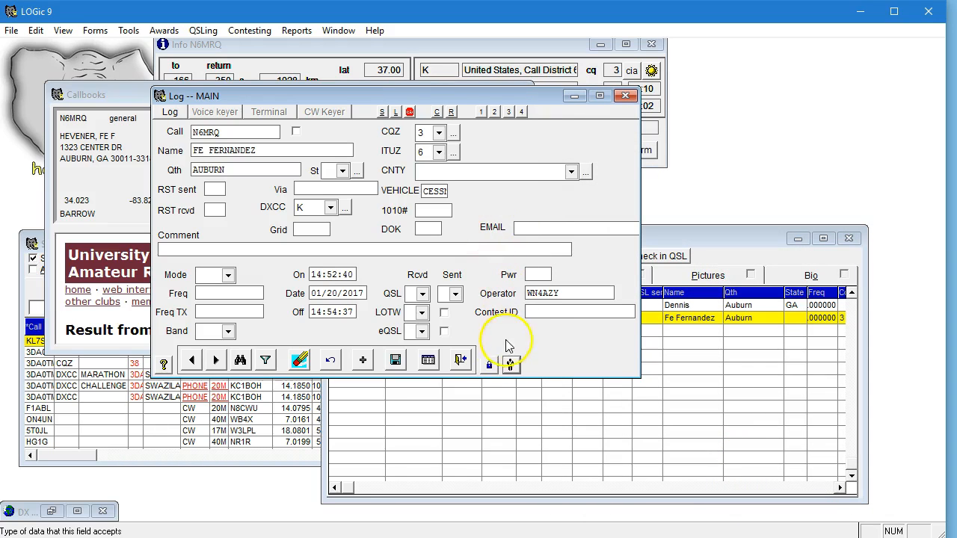
Unlock the form layout, move the EMAIL label and field closer to the DOK field, and lock the layout
left_click(511, 363)
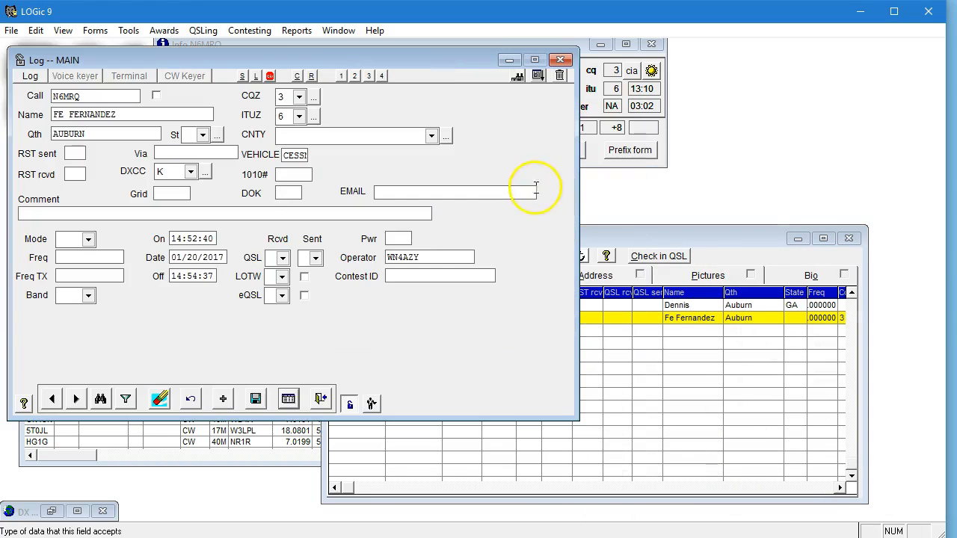
left_click_drag(355, 192, 336, 196)
left_click_drag(442, 198, 416, 196)
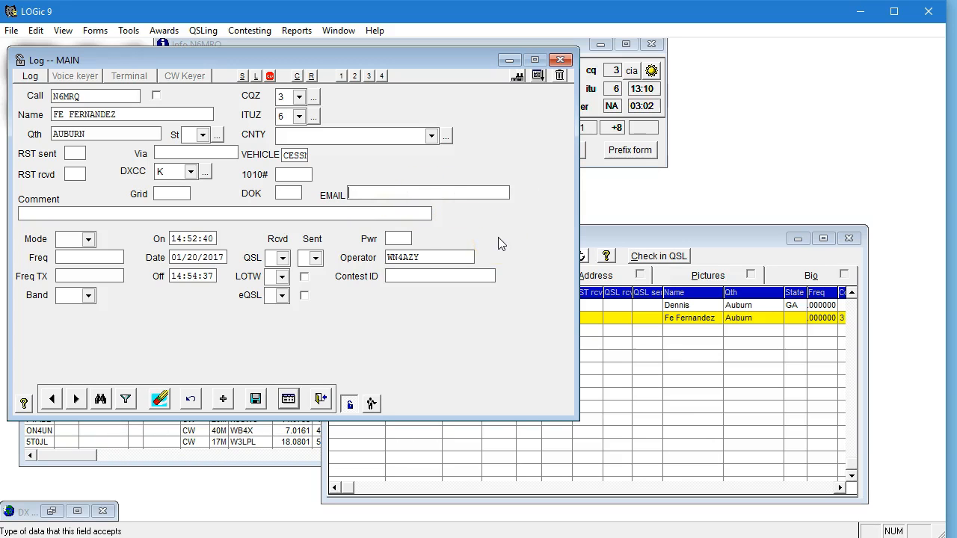
left_click(350, 403)
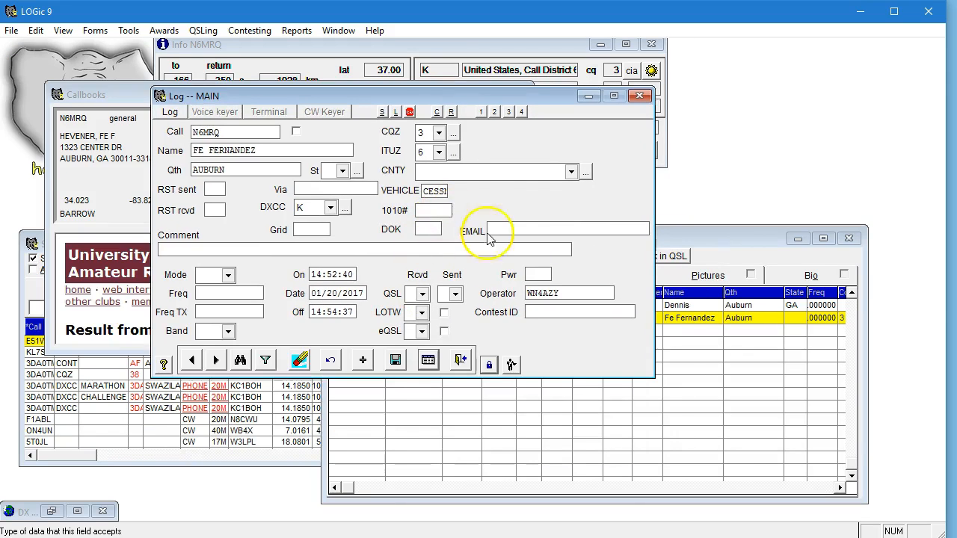
right_click(531, 228)
left_click(501, 227)
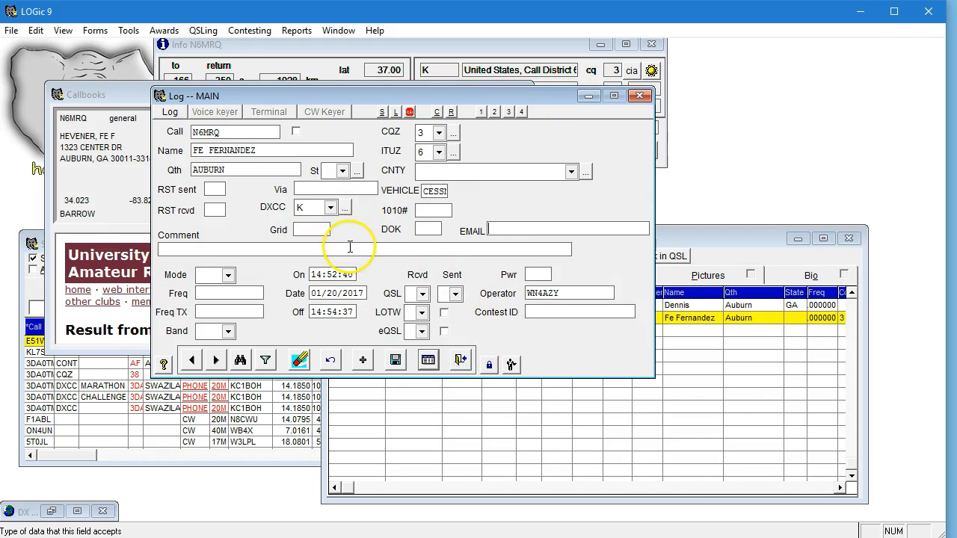
Examine the entries offered by the DXCC and CNTY dropdown lists without changing either value
left_click(330, 208)
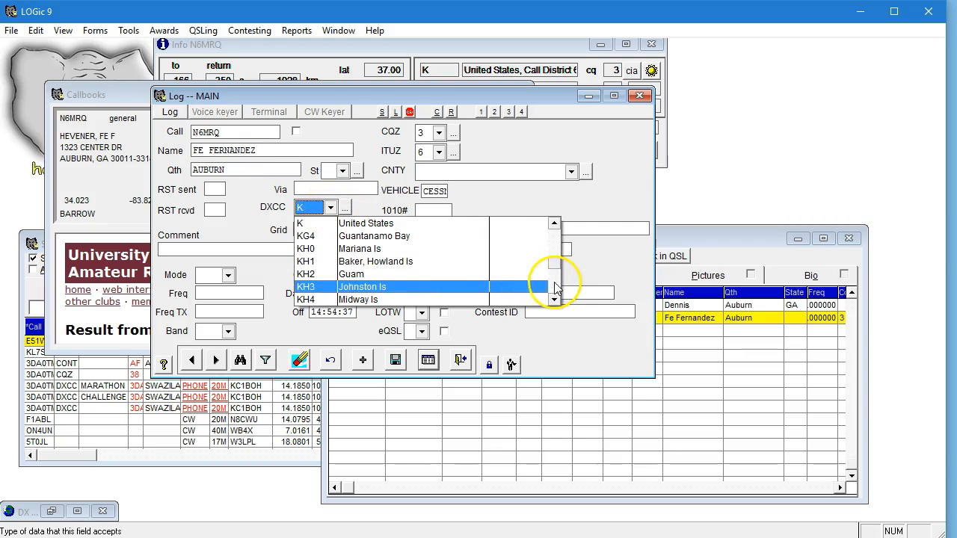
scroll(555, 288, "down", 2)
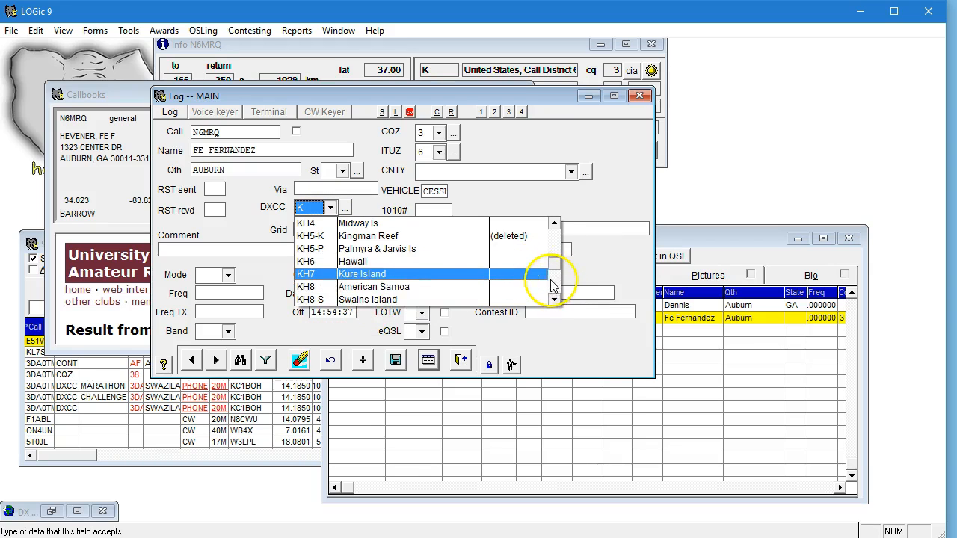
scroll(555, 288, "down", 2)
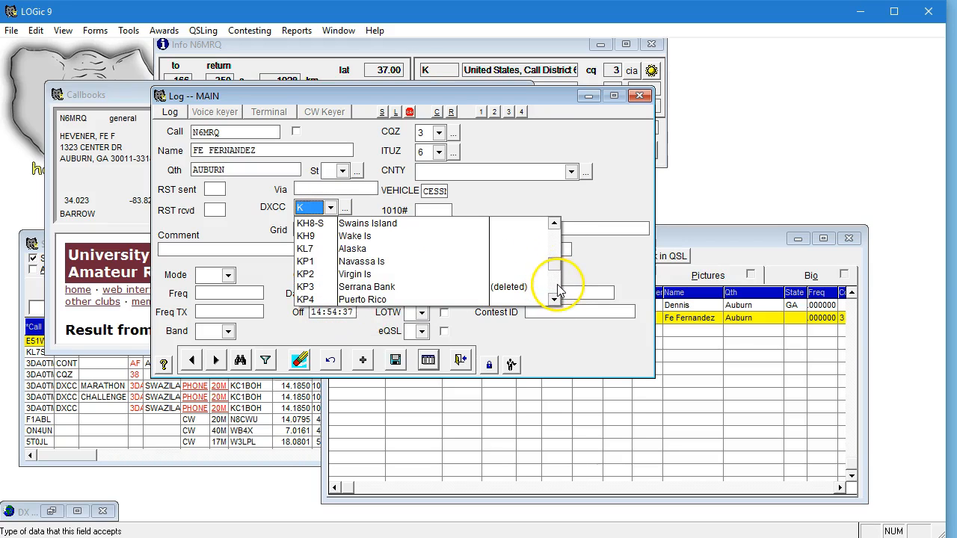
scroll(557, 289, "down", 2)
left_click(568, 293)
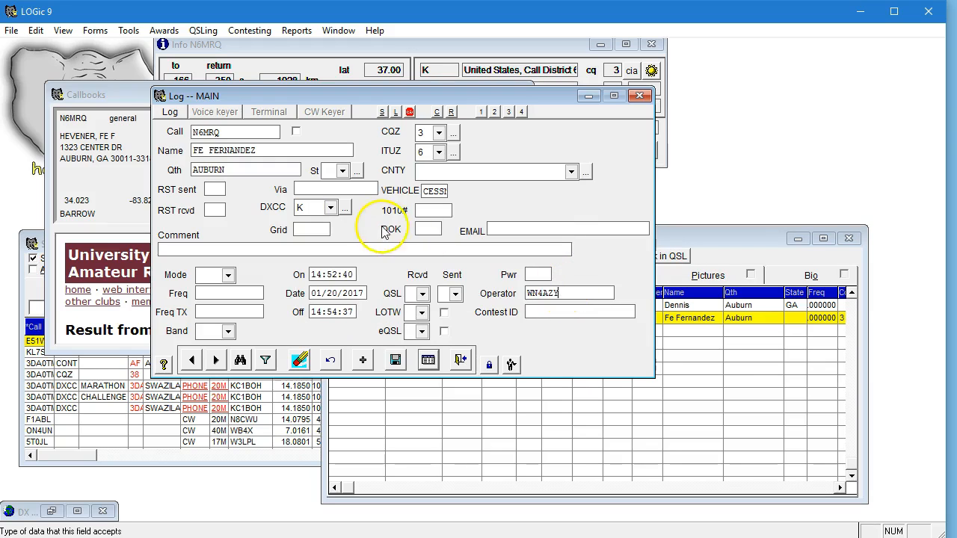
left_click(330, 207)
scroll(557, 244, "up", 2)
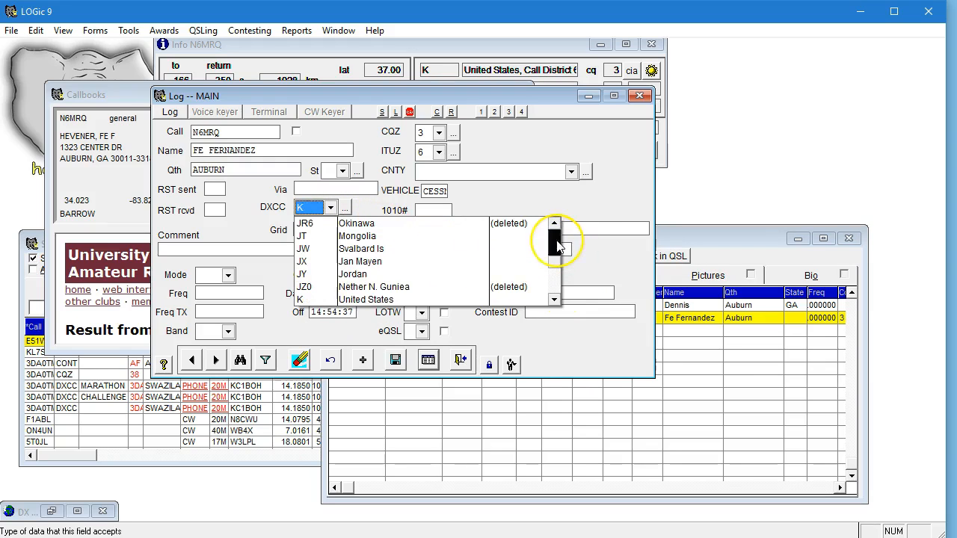
scroll(557, 247, "up", 4)
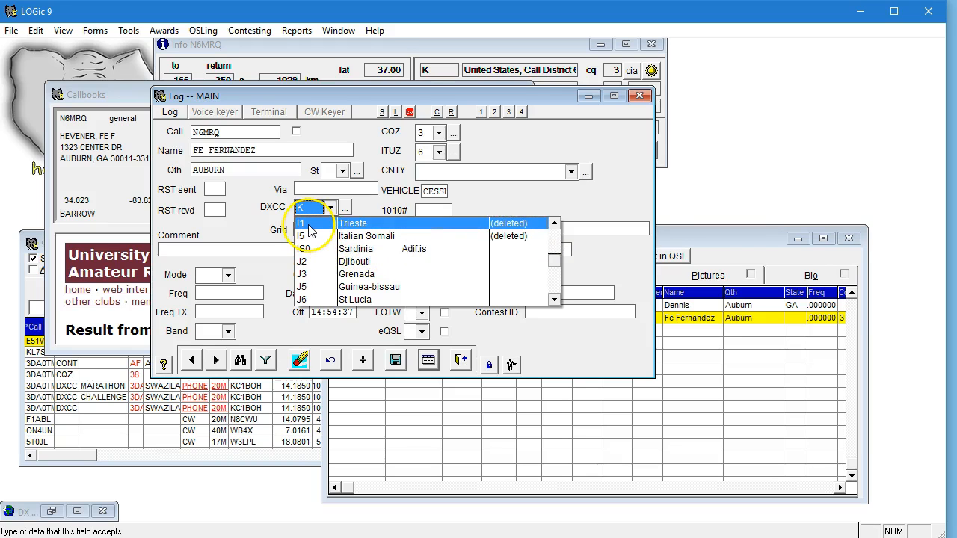
left_click(584, 210)
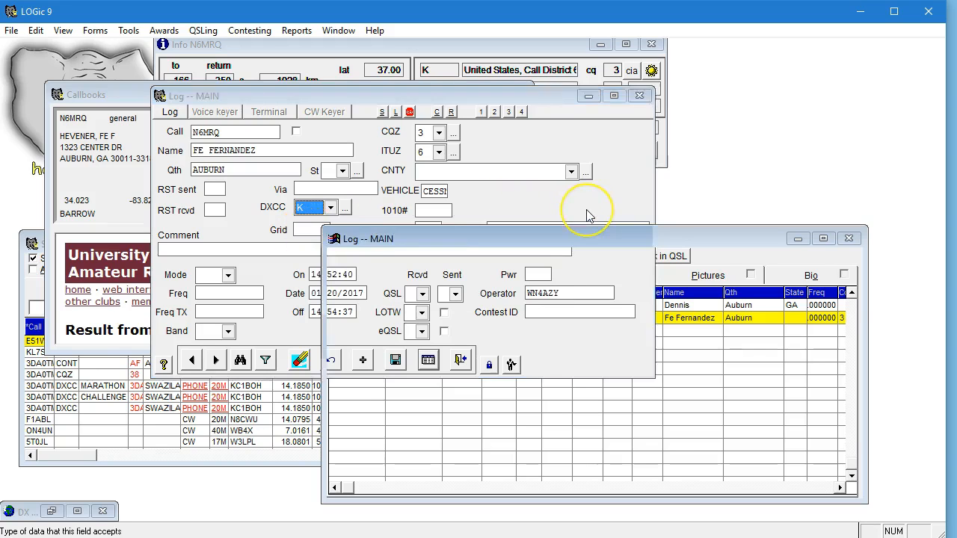
left_click(570, 172)
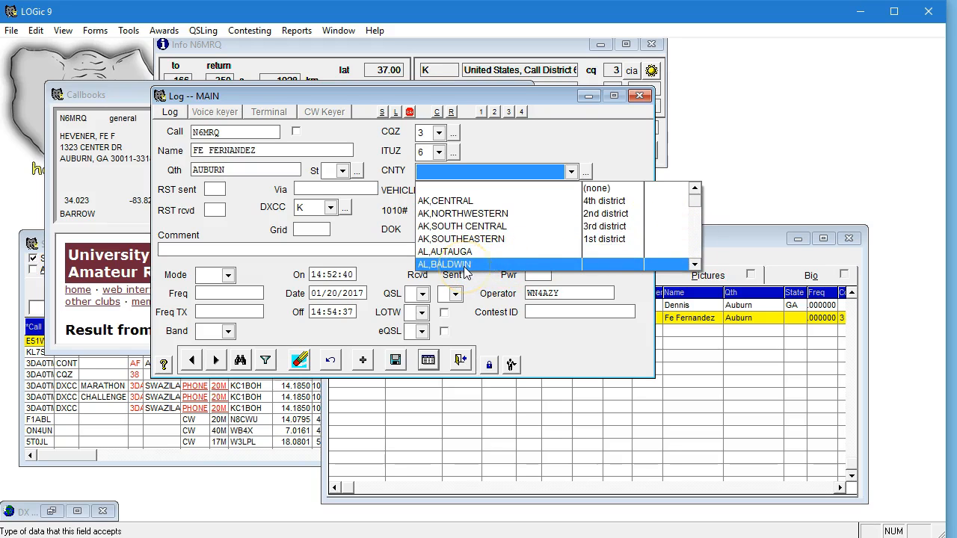
left_click(625, 164)
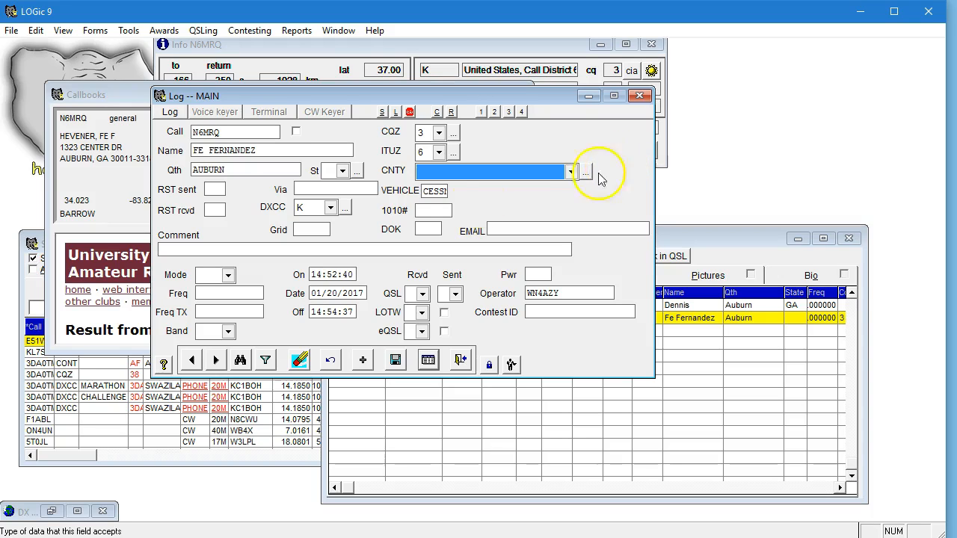
Add filler text to the Name field and revert the record's unsaved edits
left_click(264, 152)
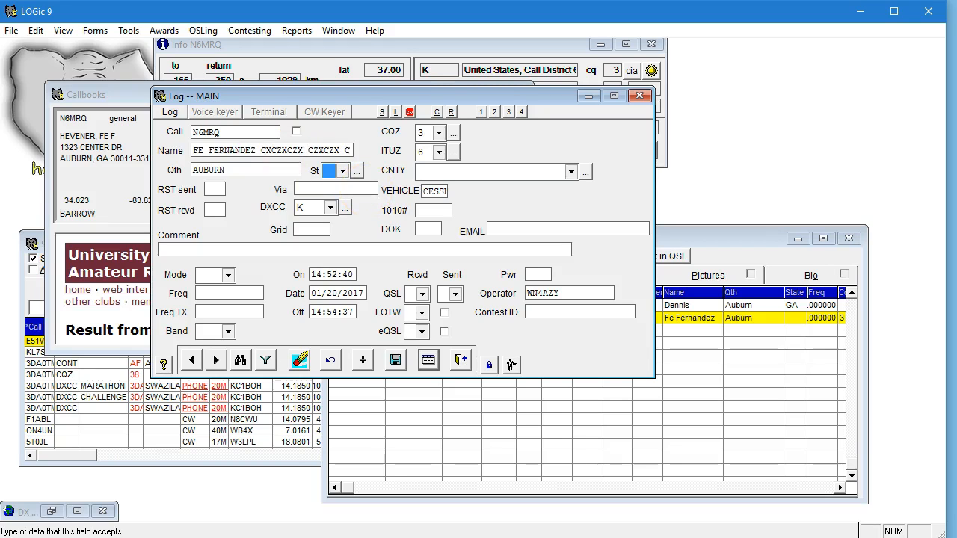
key("Escape")
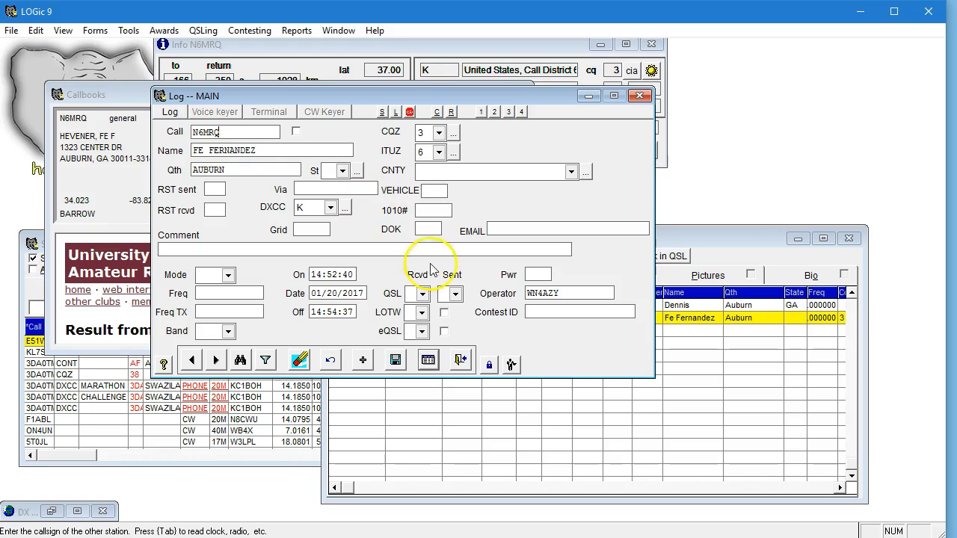
Unlock the form layout and set the DXCC control's maximum width to Automatic in its control properties
left_click(489, 364)
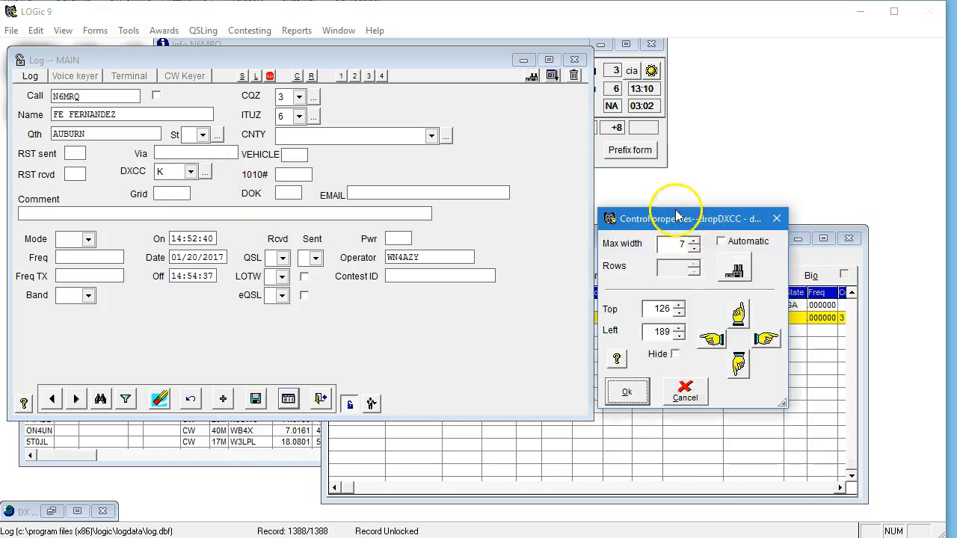
left_click_drag(677, 214, 645, 196)
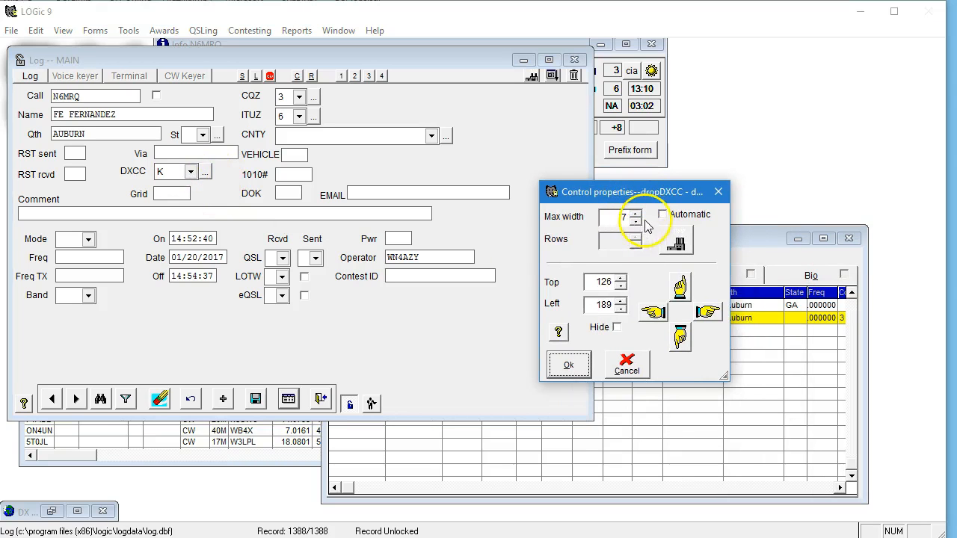
left_click(662, 214)
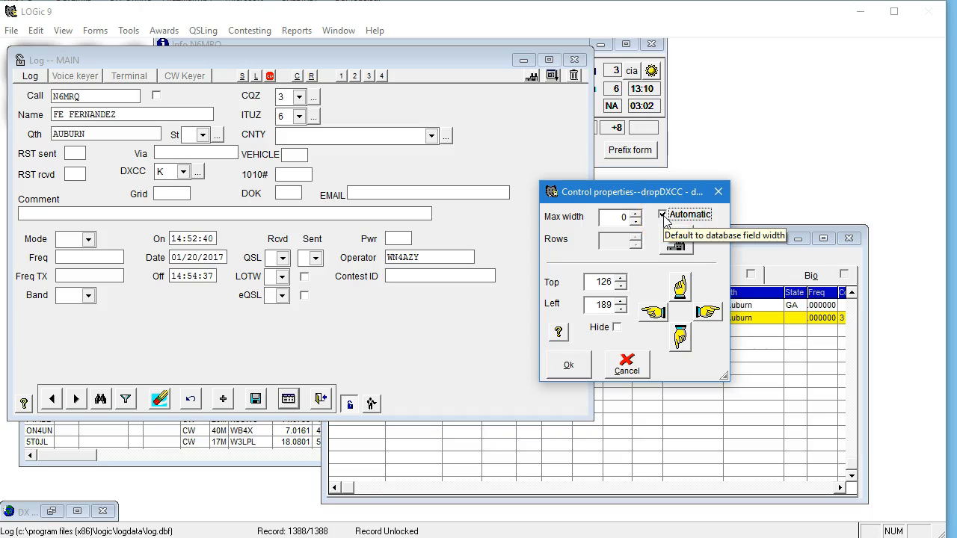
left_click(635, 213)
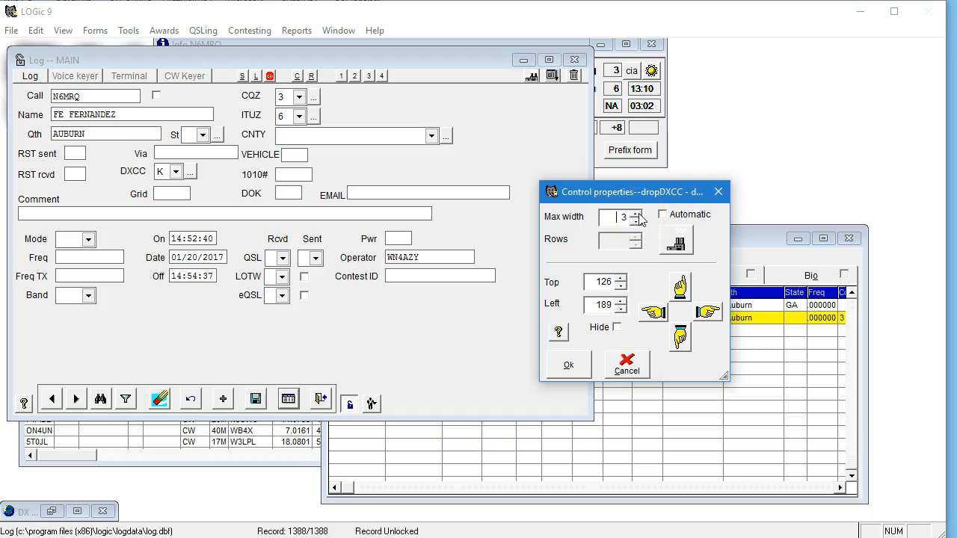
left_click(664, 216)
left_click(664, 216)
left_click(568, 365)
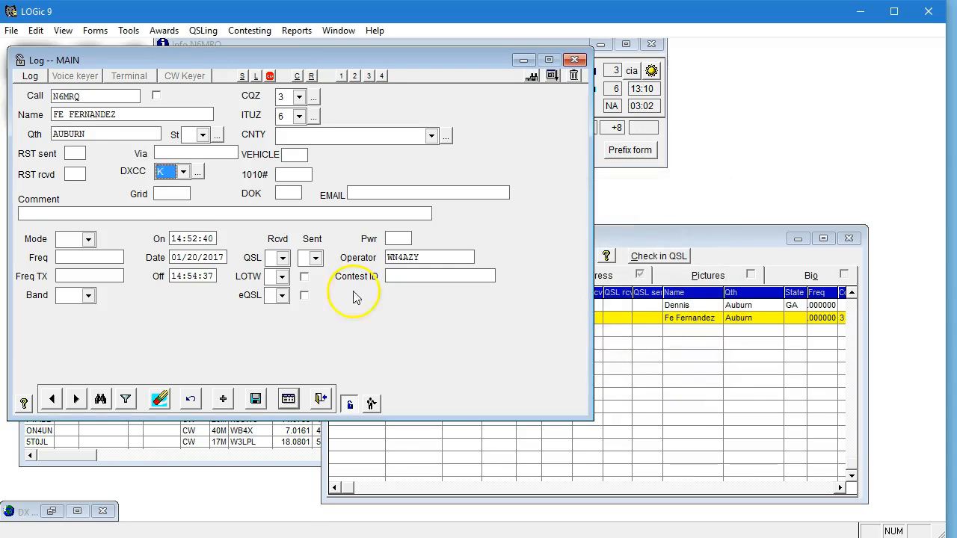
Change the DXCC value to JY, realign the field beside its label, and lock the form layout
left_click(182, 172)
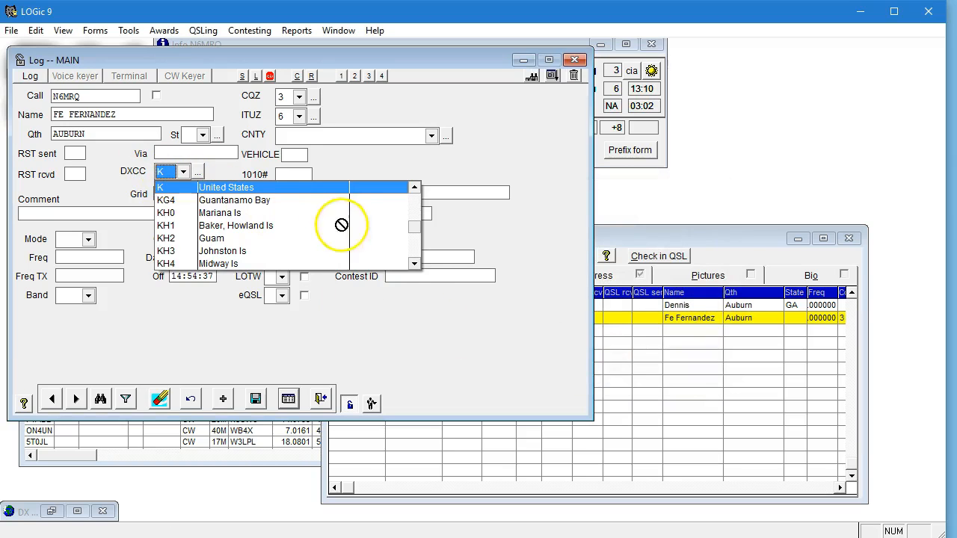
left_click(424, 258)
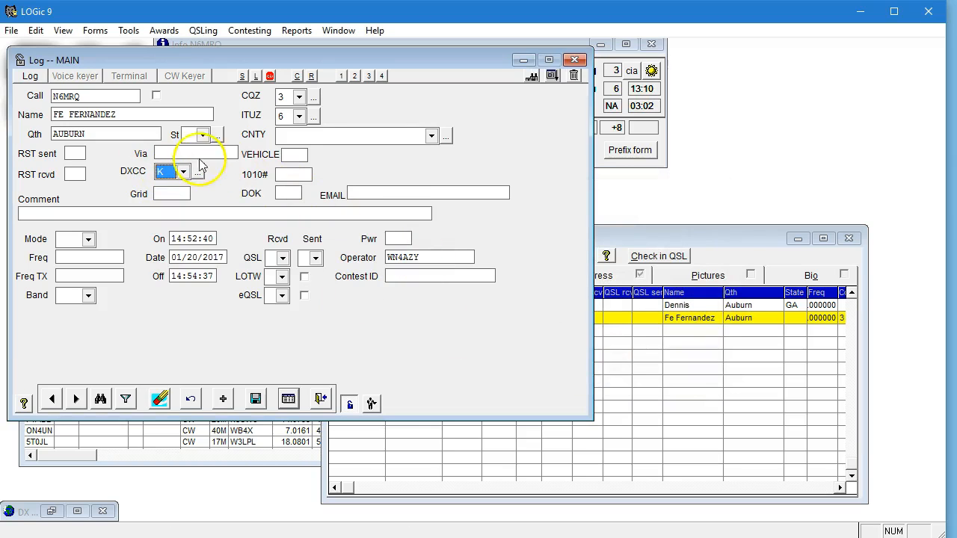
left_click(184, 172)
mouse_move(186, 172)
left_mouse_down()
mouse_move(430, 243)
mouse_move(177, 176)
left_mouse_up()
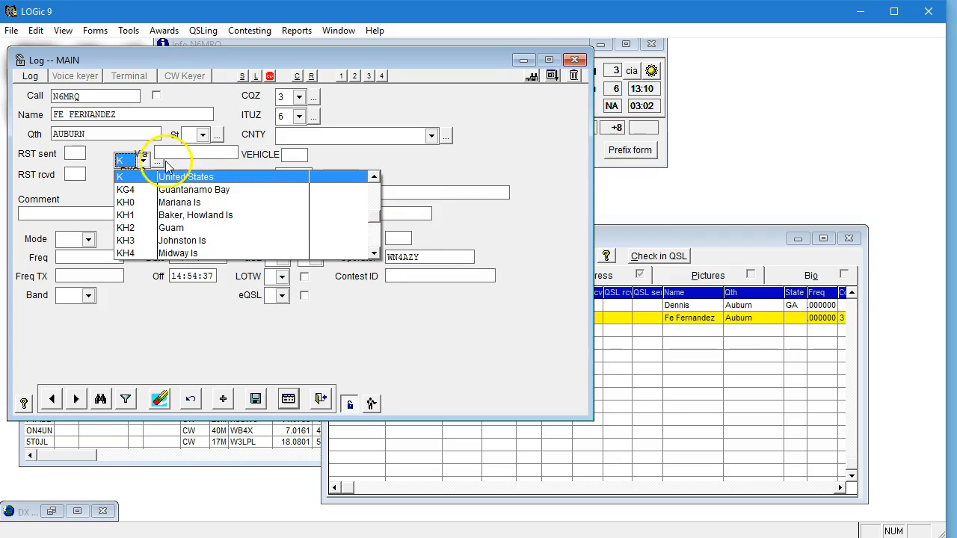
left_click(174, 177)
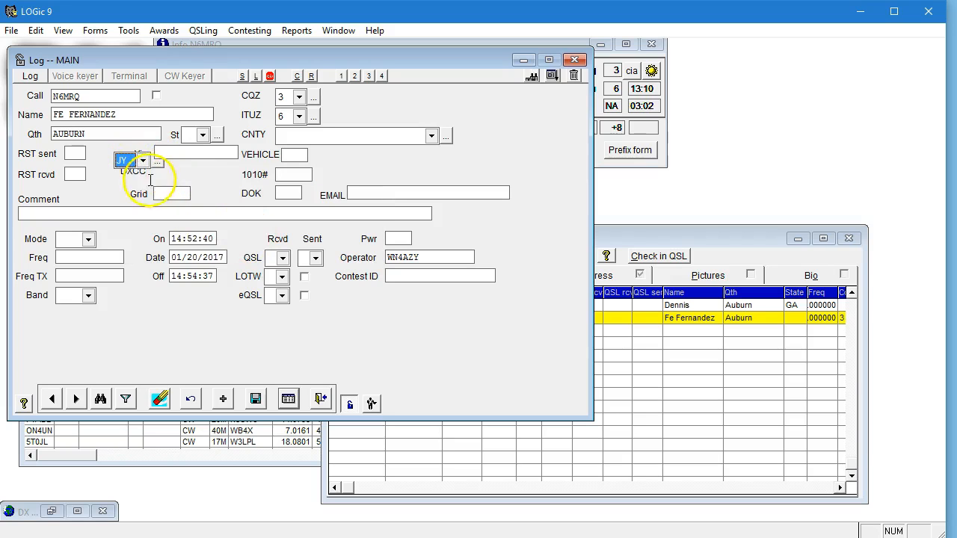
left_click_drag(173, 175, 172, 169)
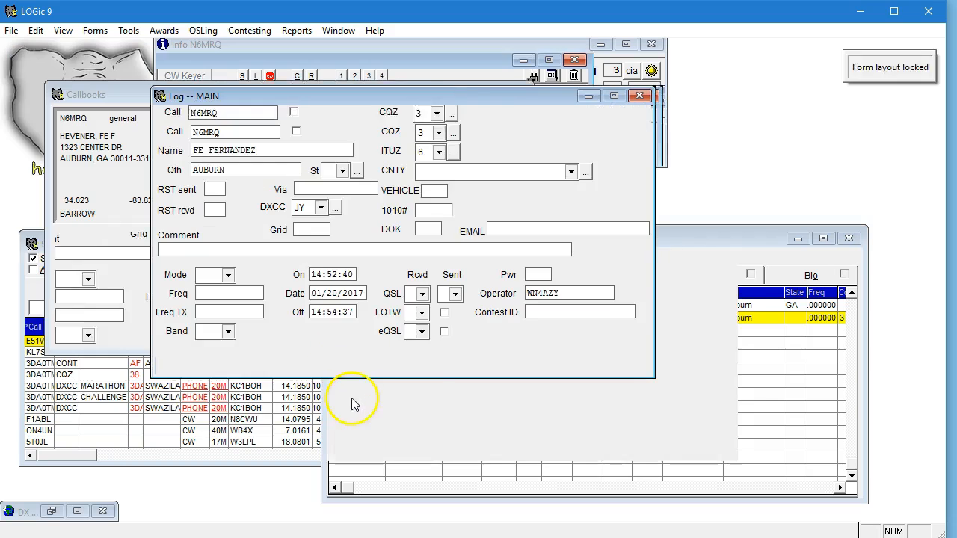
left_click(349, 403)
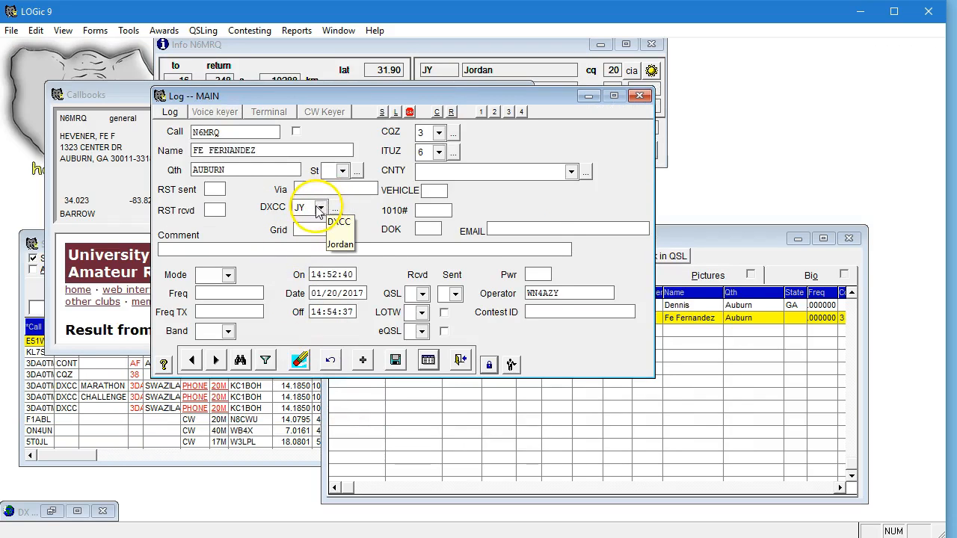
Set the record's DXCC value to KH5-K, Kingman Reef
left_click(319, 210)
scroll(557, 288, "down", 2)
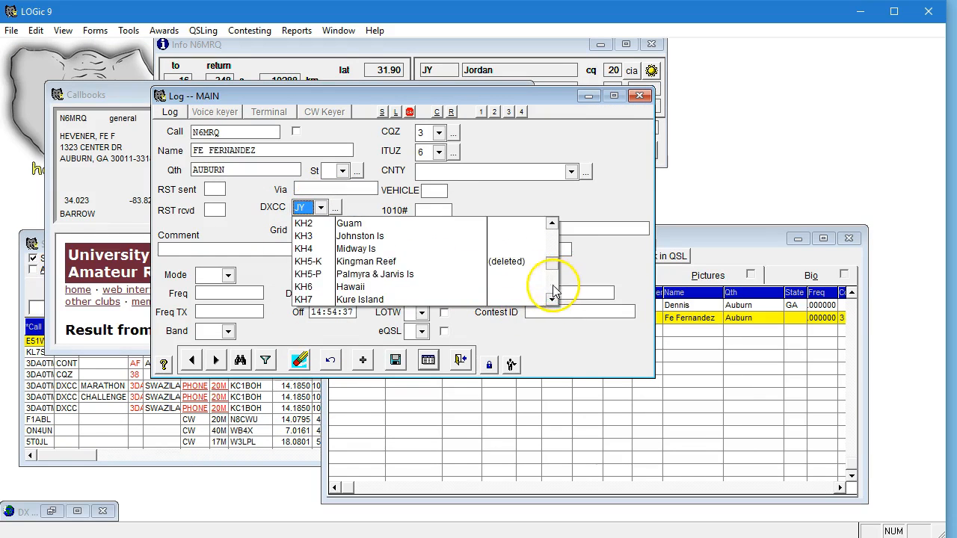
left_click(398, 273)
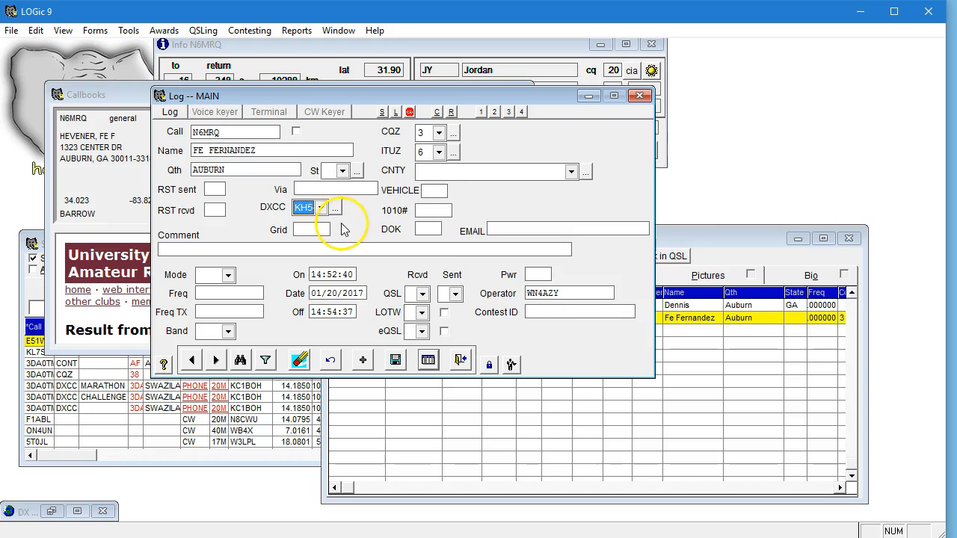
Unlock the form layout, set the DXCC control's maximum width to 8 without automatic sizing, and lock the layout again
left_click(490, 365)
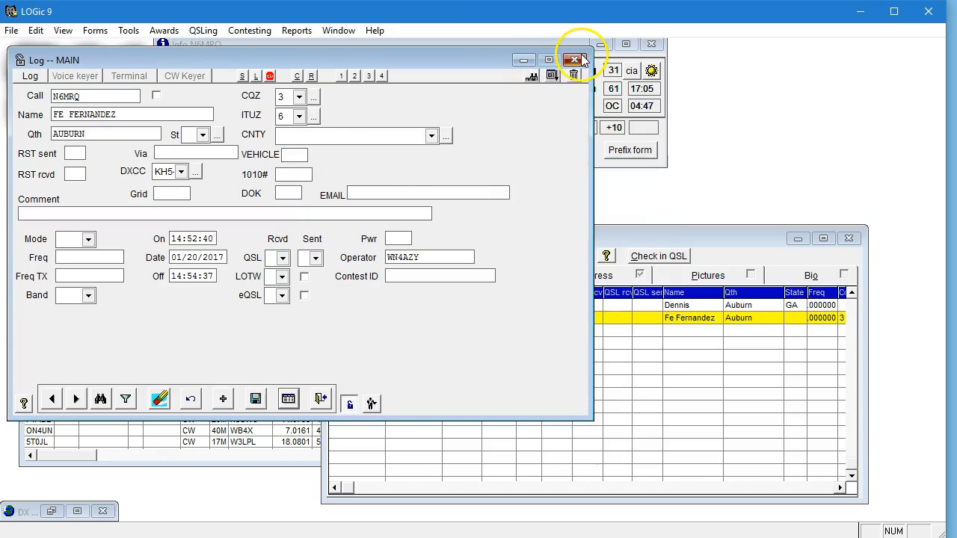
left_click(181, 173)
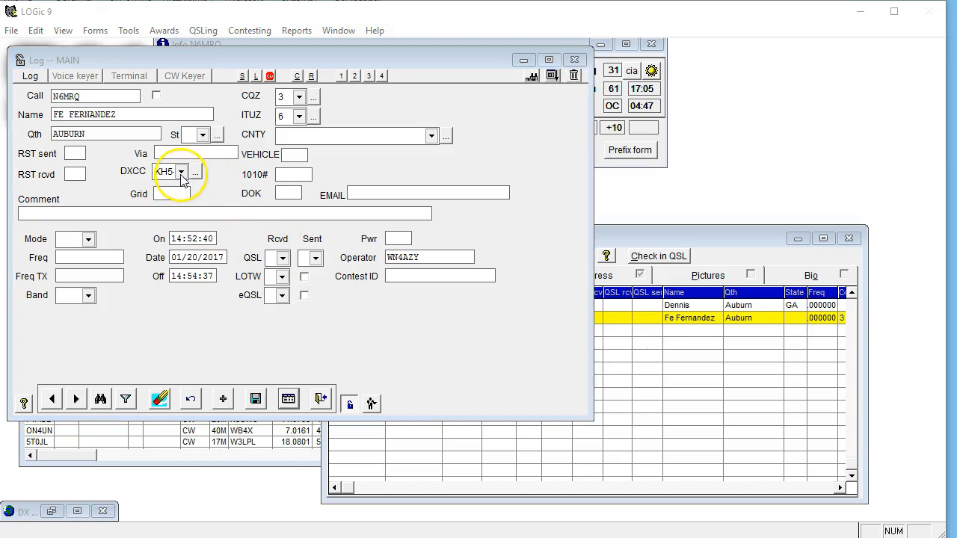
left_click_drag(936, 319, 548, 153)
left_click(537, 169)
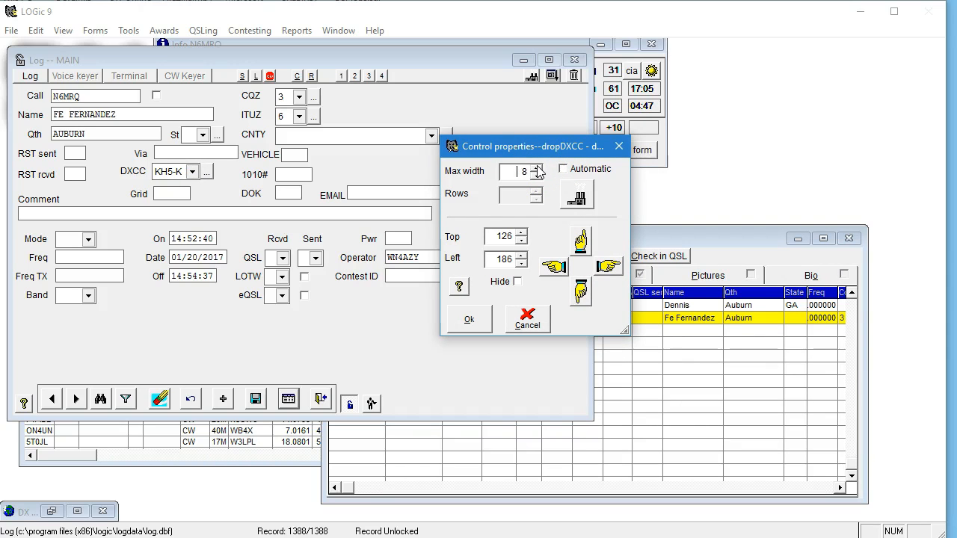
left_click(536, 178)
left_click(538, 169)
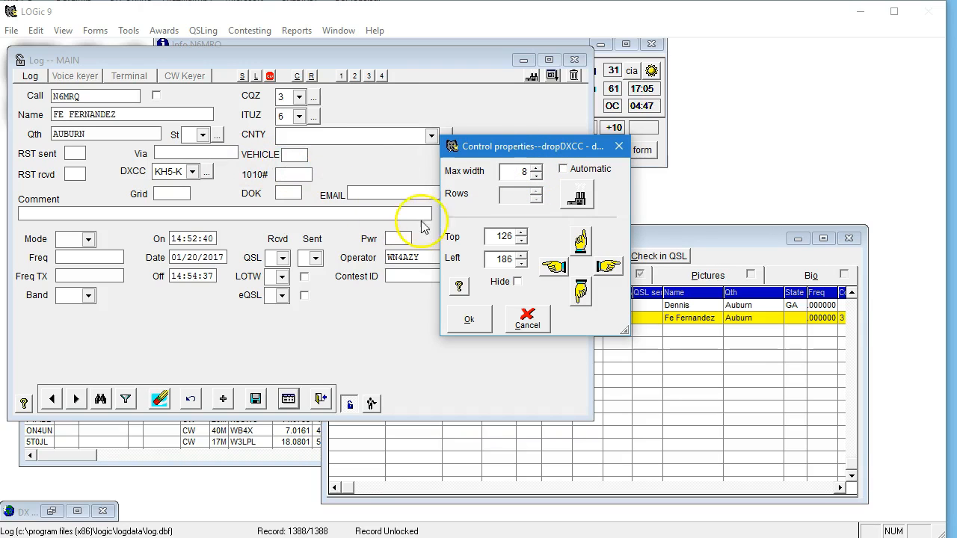
left_click(469, 319)
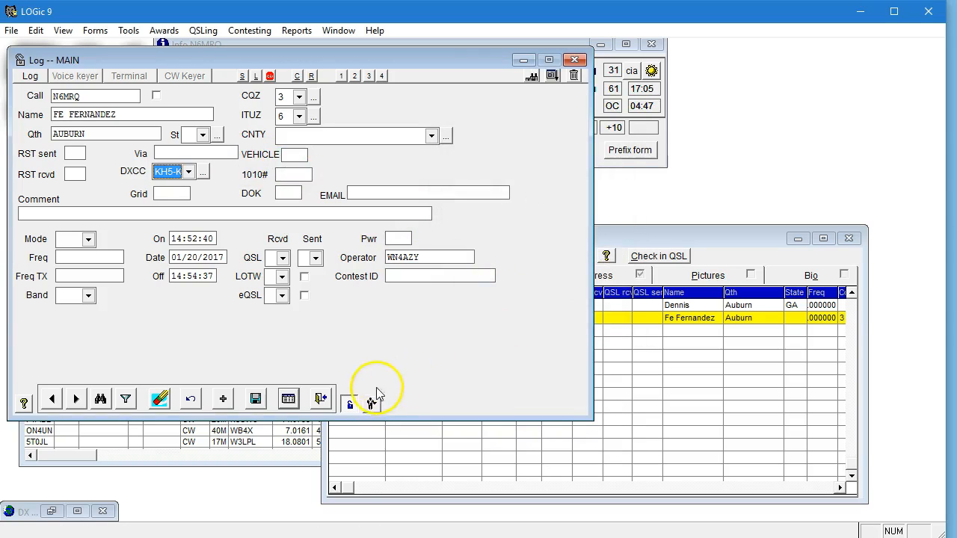
left_click(354, 403)
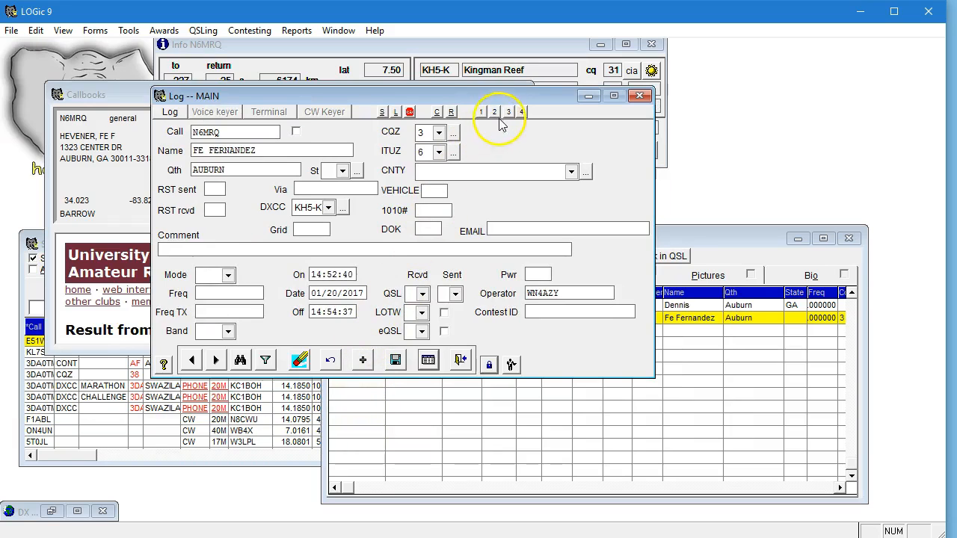
Unlock the form layout and hide the EMAIL field together with its label
left_click(489, 365)
left_click_drag(385, 193, 574, 74)
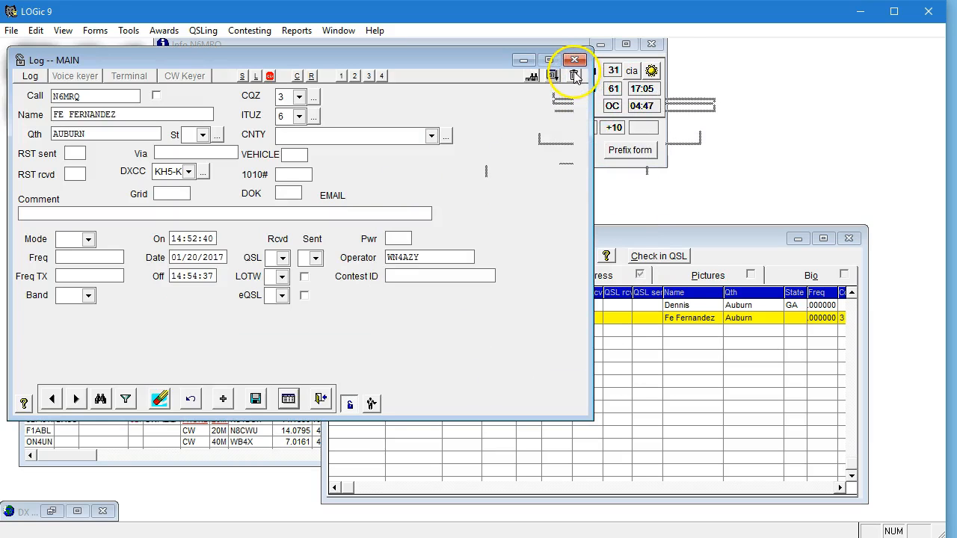
left_click_drag(337, 196, 575, 75)
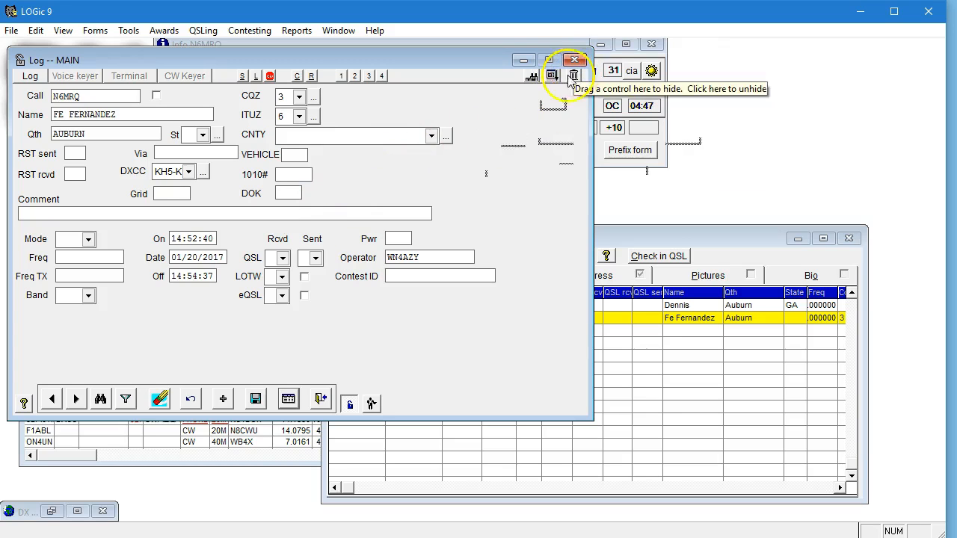
Hide the DOK field and its label using the Hide option in each one's control properties
right_click(283, 192)
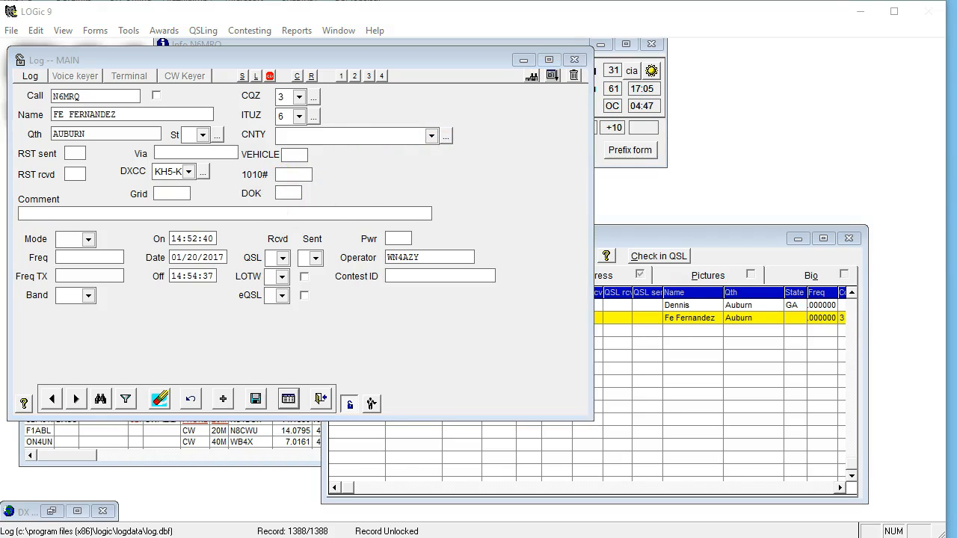
left_click_drag(828, 250, 564, 111)
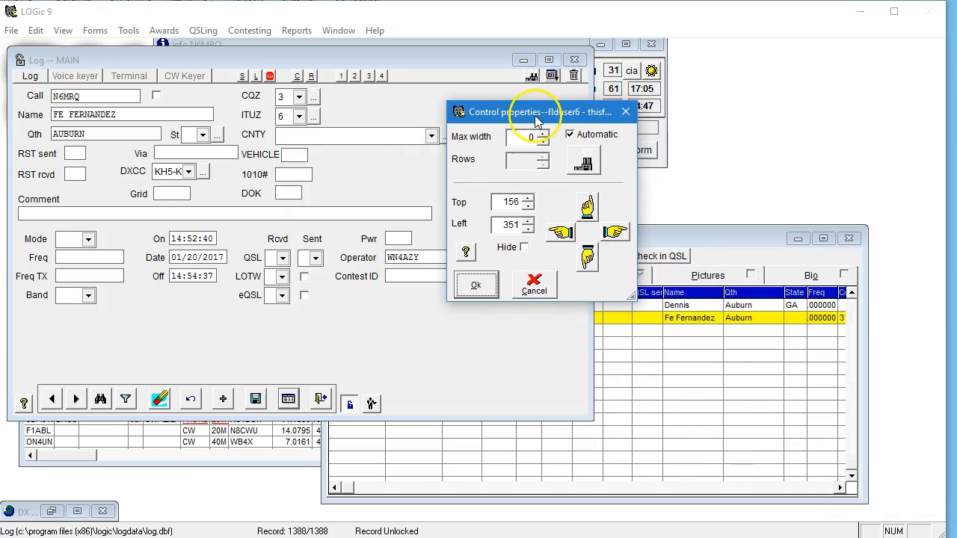
left_click(523, 247)
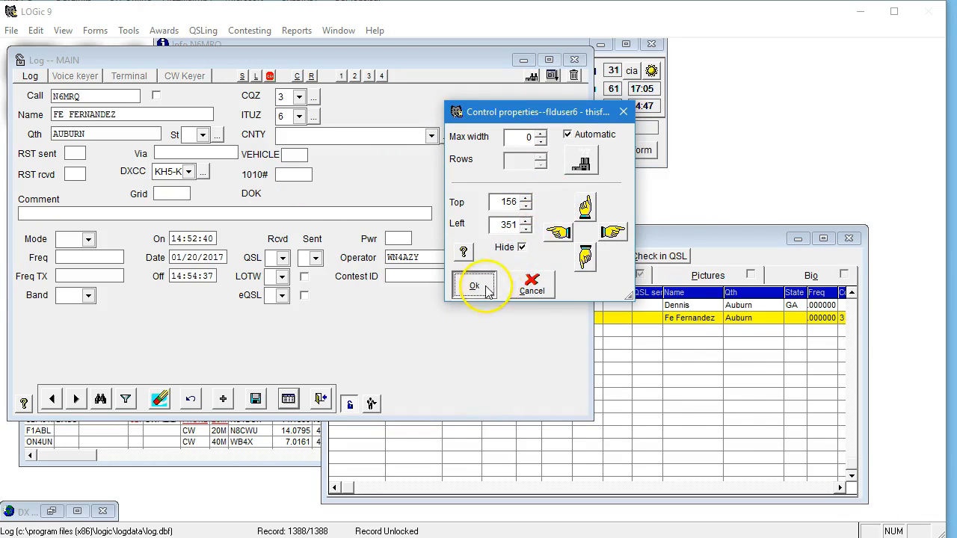
left_click(473, 285)
right_click(259, 191)
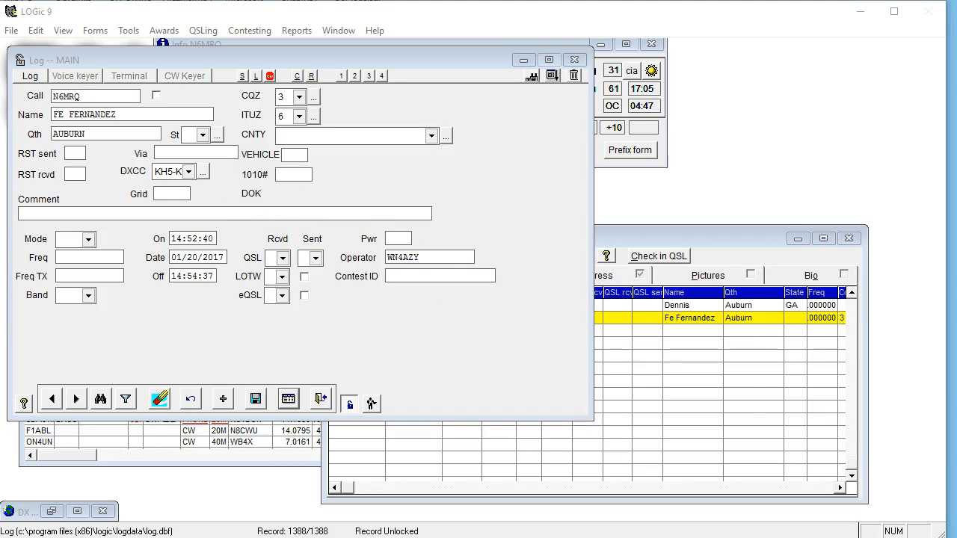
left_click(615, 216)
left_click(616, 267)
left_click(615, 267)
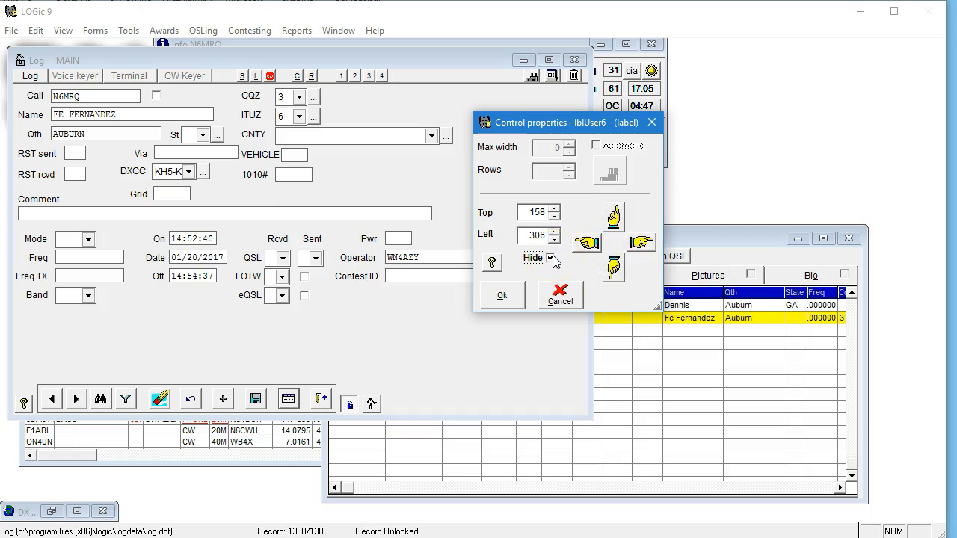
left_click(522, 293)
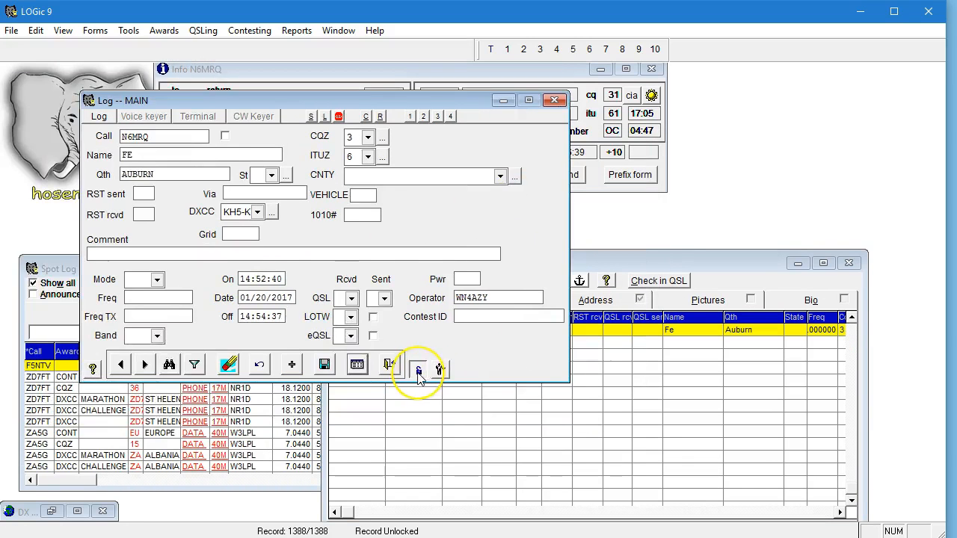
Unlock the form layout and hide the Grid field and its label
left_click(417, 374)
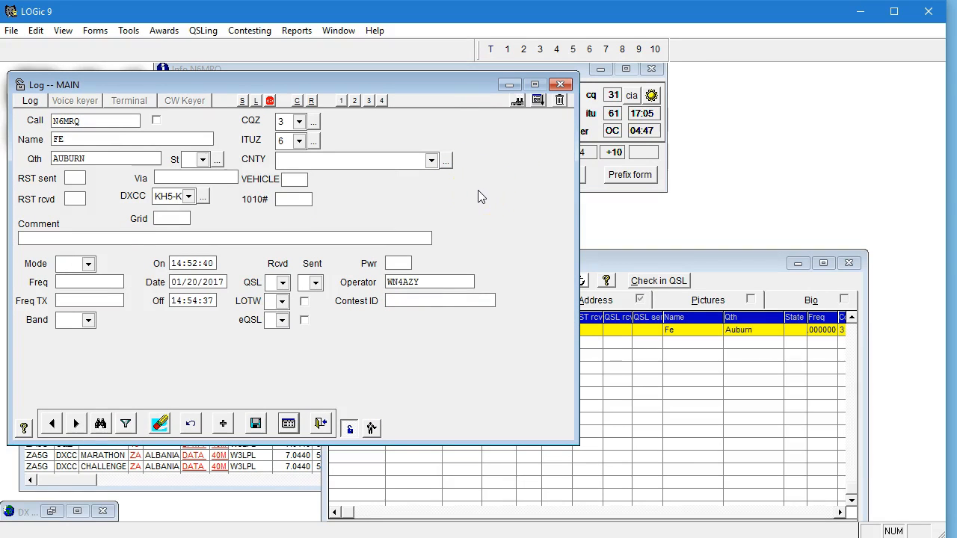
left_click(423, 212)
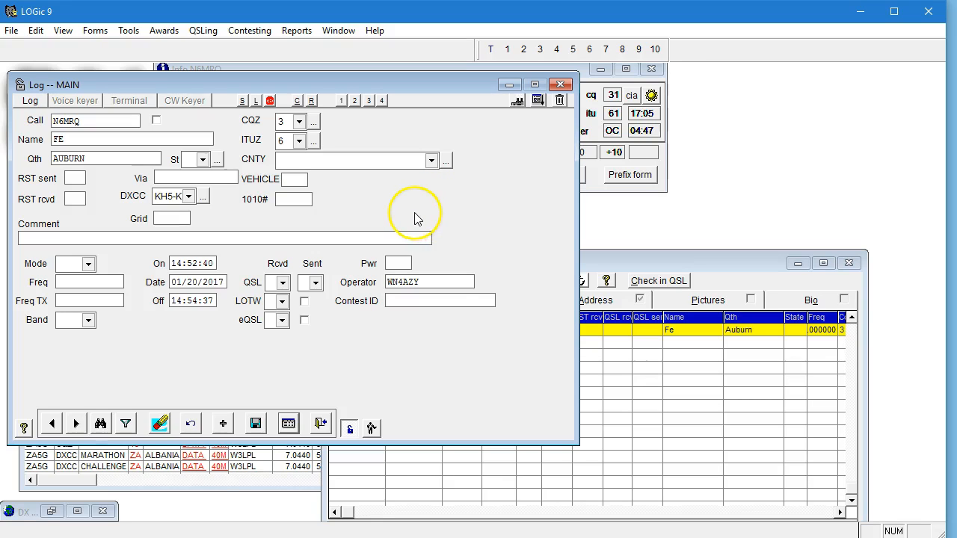
left_click(171, 217)
left_click(553, 102)
left_click(139, 218)
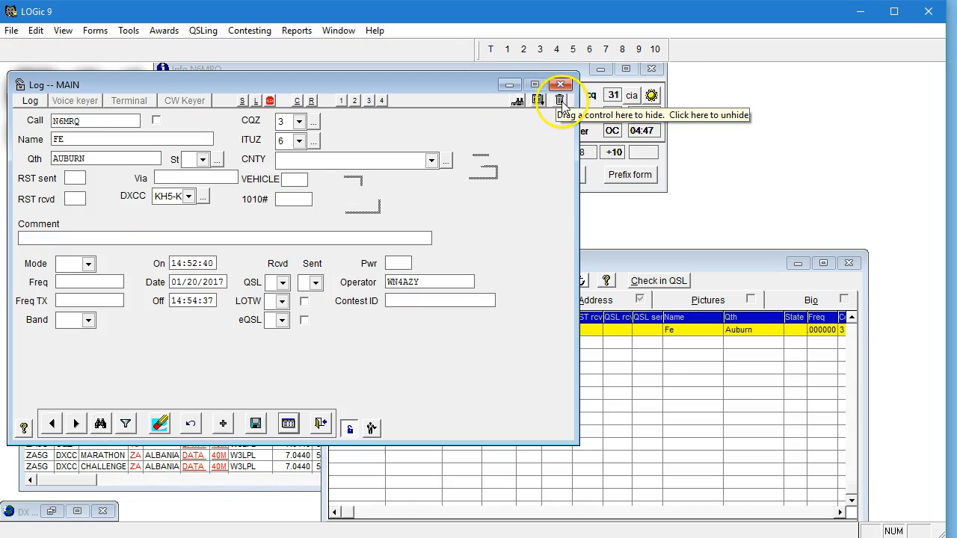
Unhide the lblGrid and txtGrid controls from the hidden controls list and lock the form layout
left_click(562, 102)
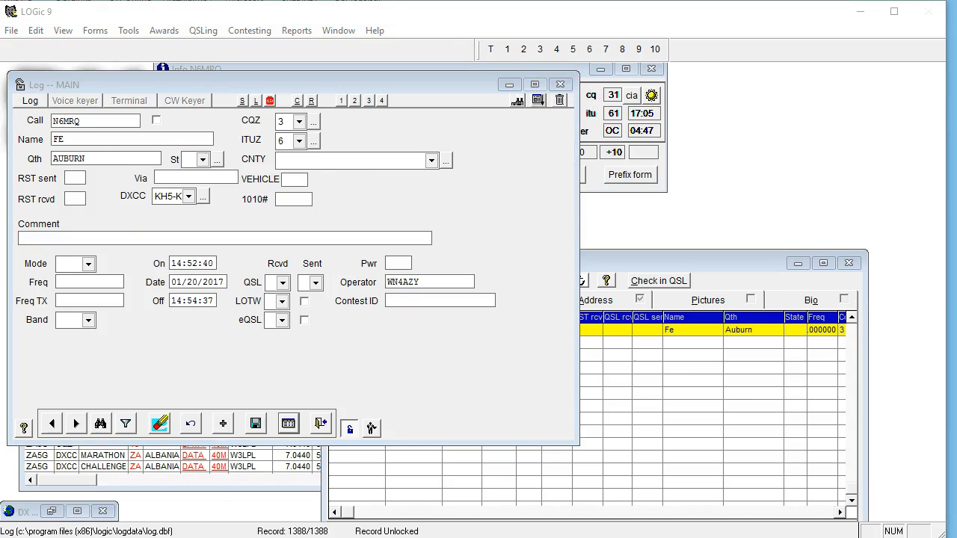
left_click_drag(623, 121, 676, 119)
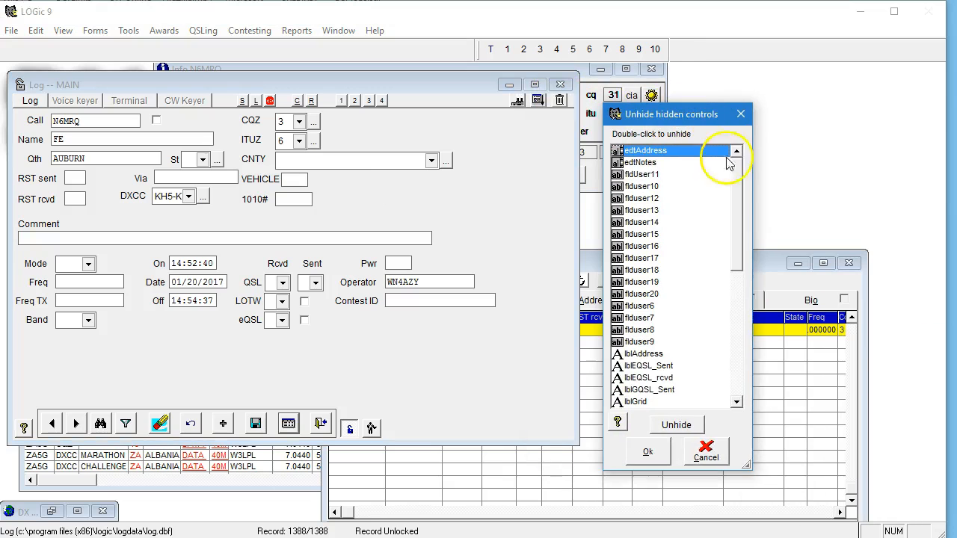
left_click_drag(737, 171, 717, 230)
scroll(710, 284, "down", 4)
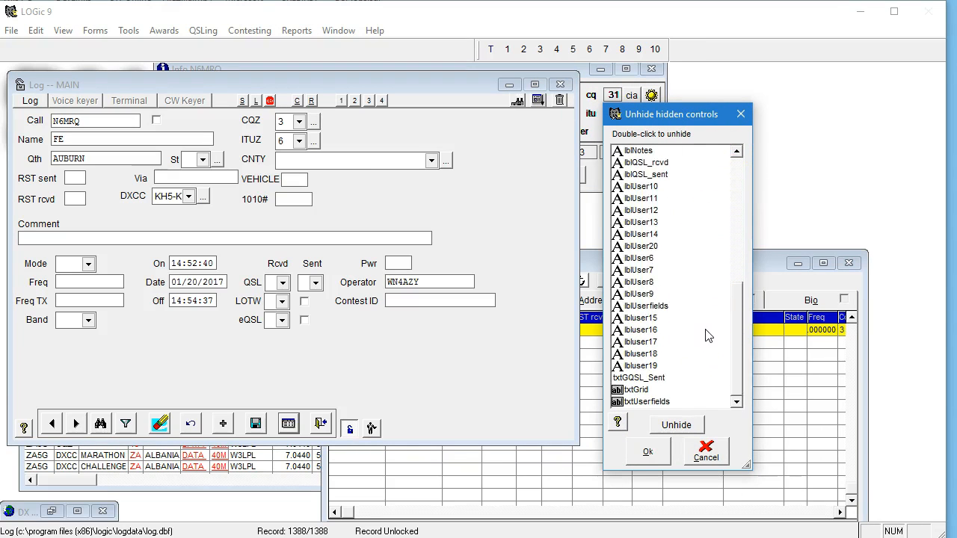
scroll(710, 299, "up", 2)
left_click(710, 259)
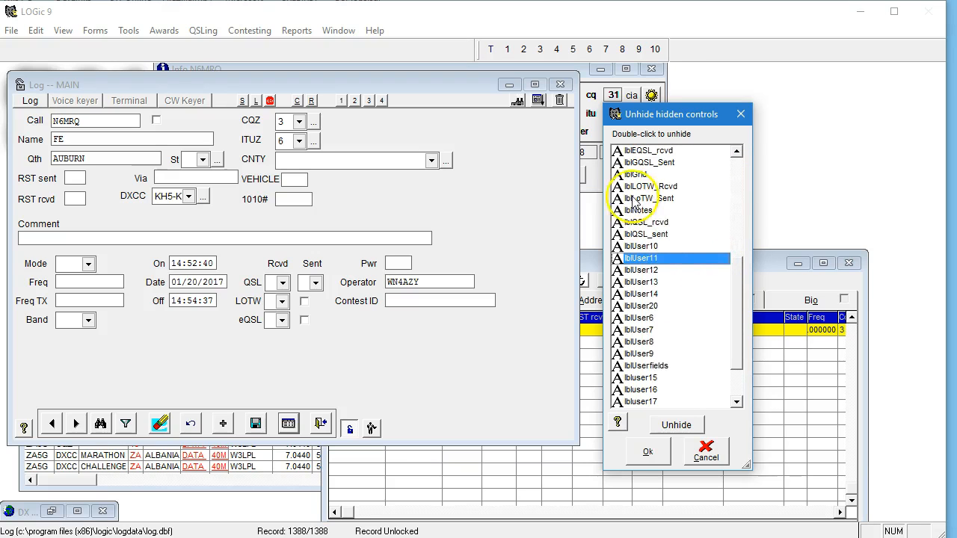
left_click(636, 175)
double_click(630, 176)
left_click_drag(737, 271, 737, 336)
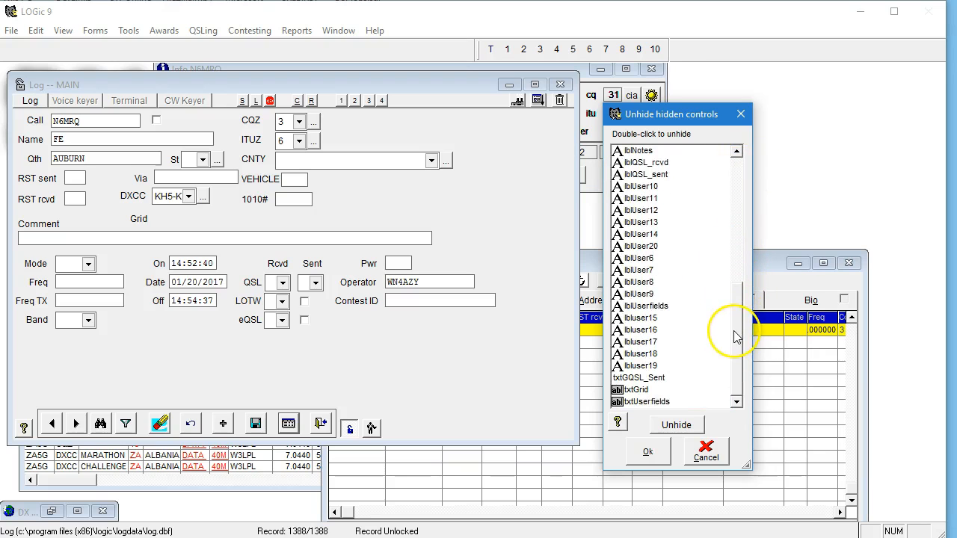
double_click(639, 390)
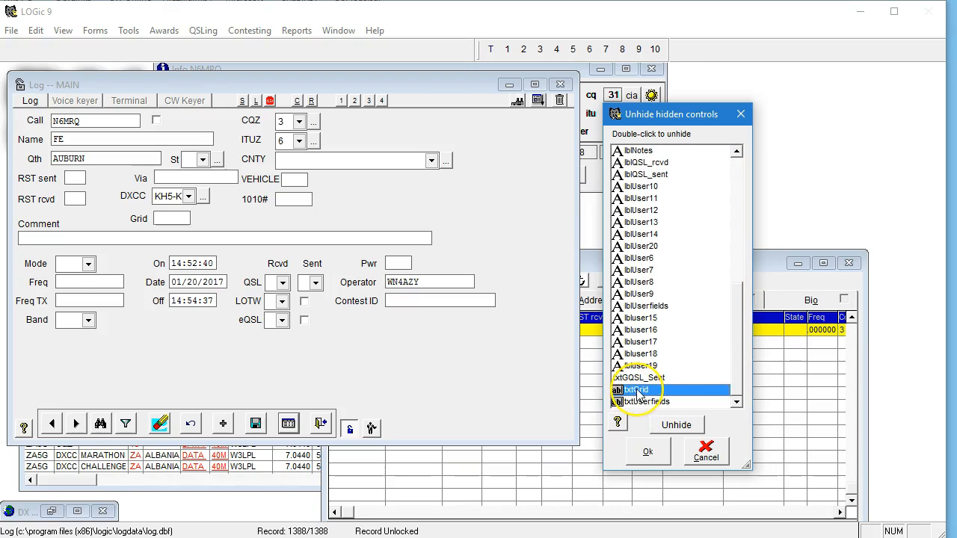
left_click(649, 453)
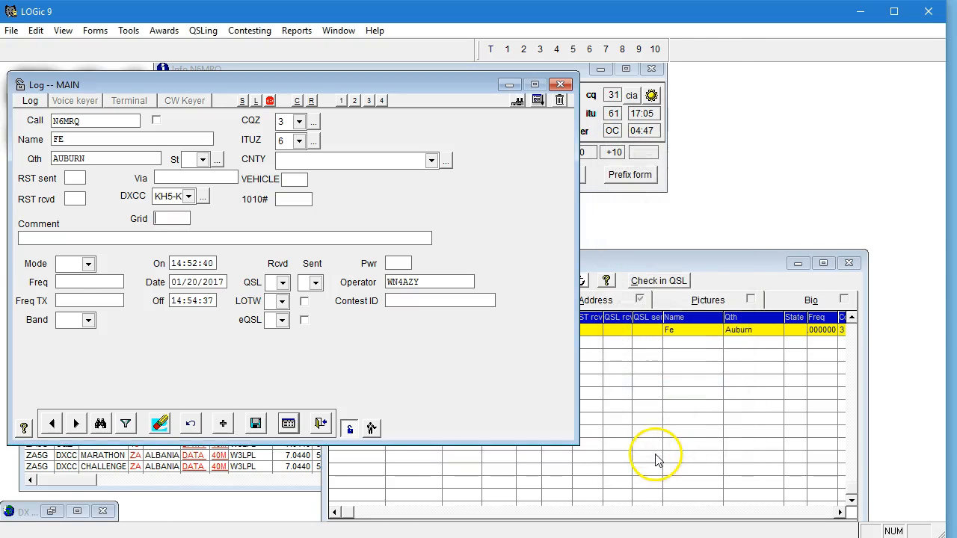
left_click(349, 428)
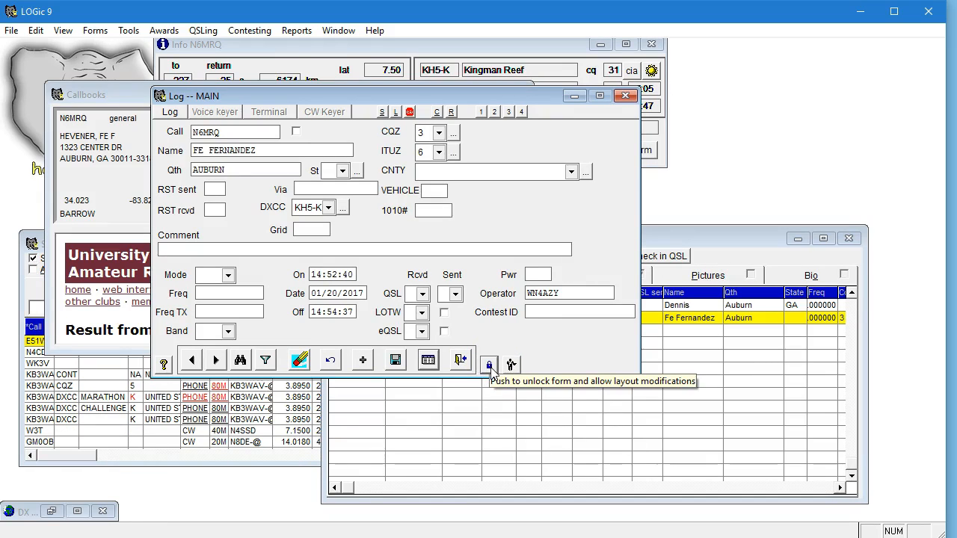
Step through the log form's entry fields starting at Call to check their tab order
left_click(233, 132)
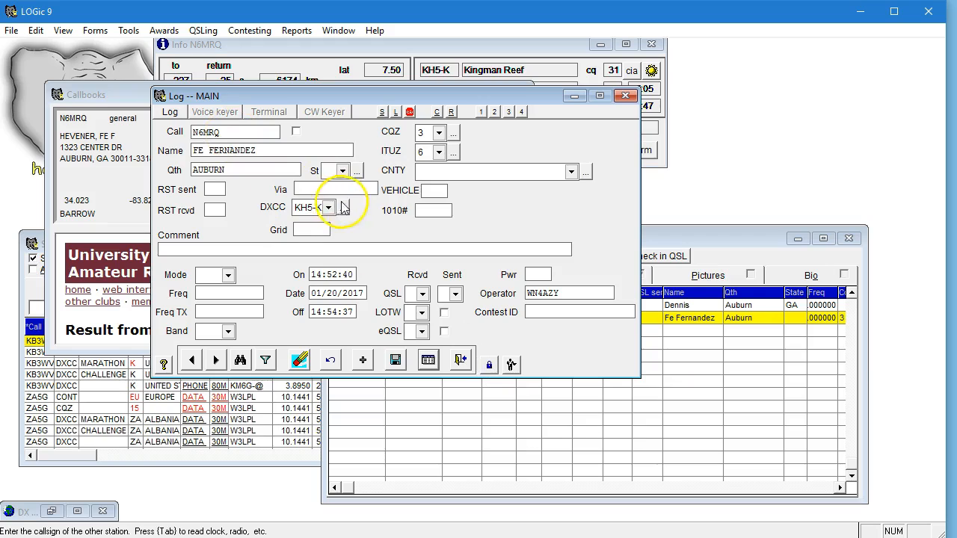
key("Tab")
key("Tab")
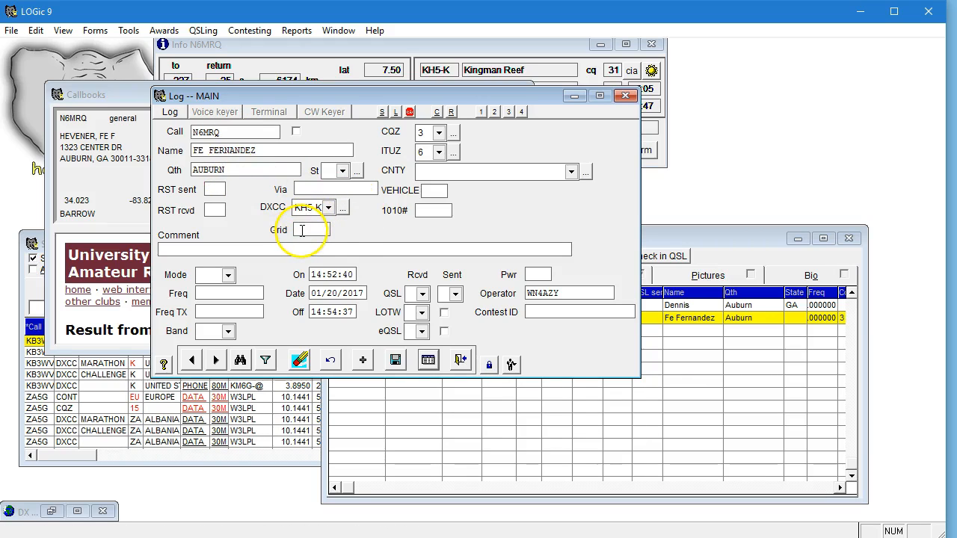
key("Tab")
key("Tab")
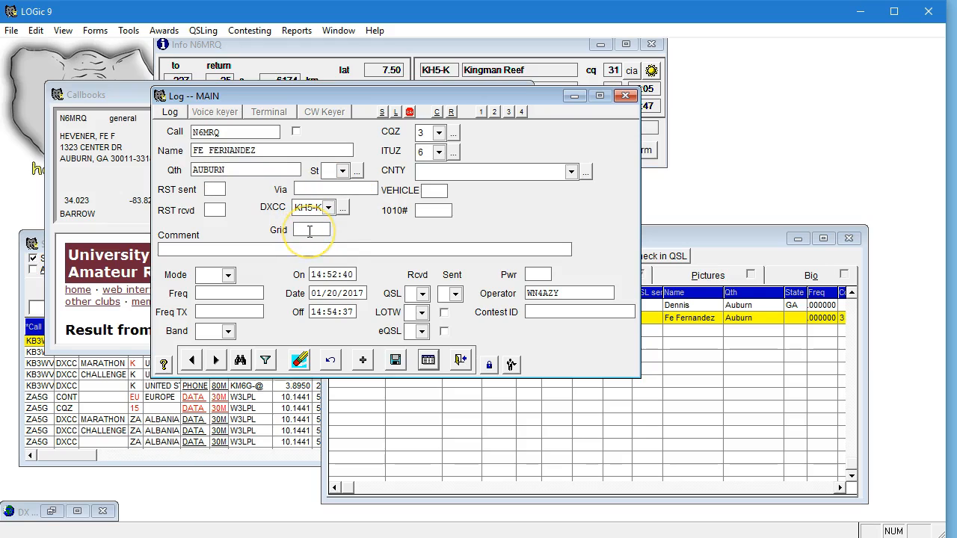
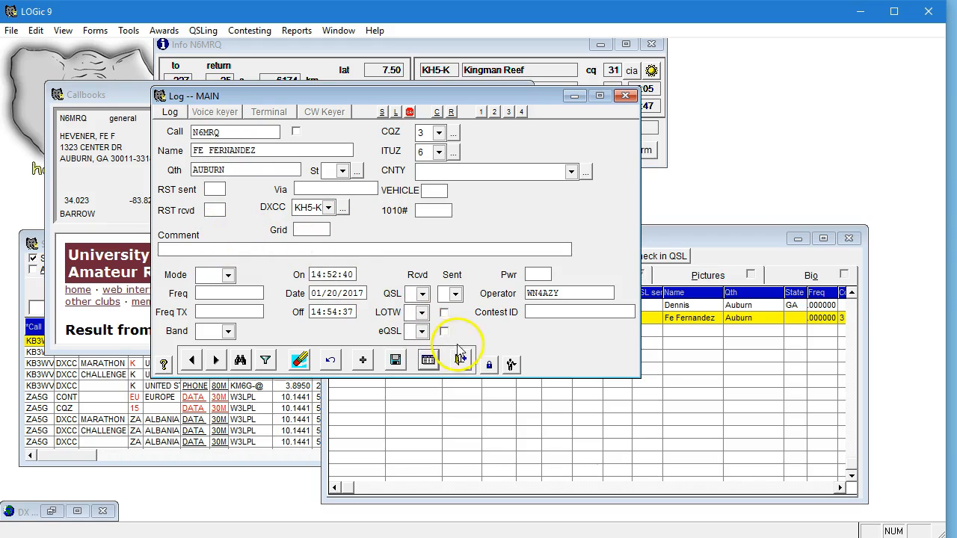
Unlock the log form layout and move txtName ahead of txtQth in the tab order
left_click(483, 361)
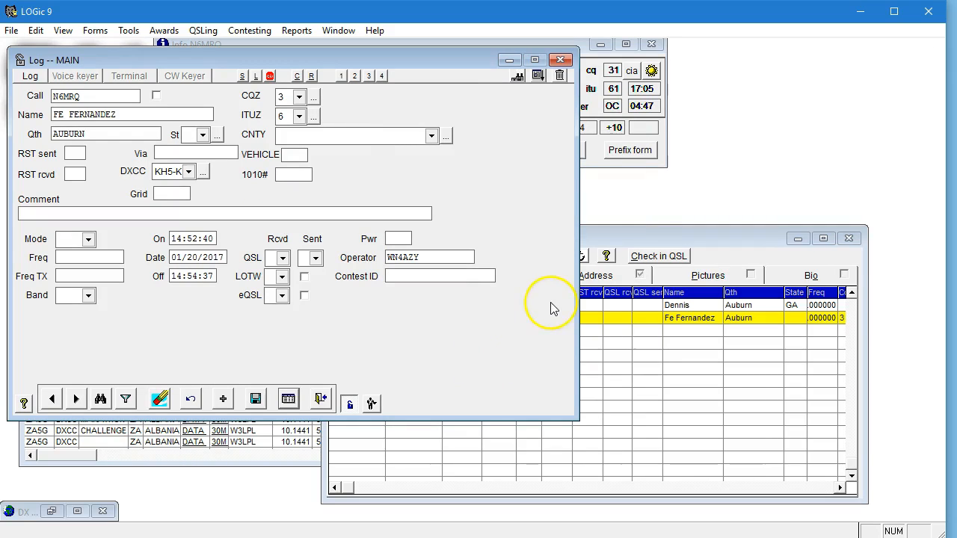
left_click(538, 77)
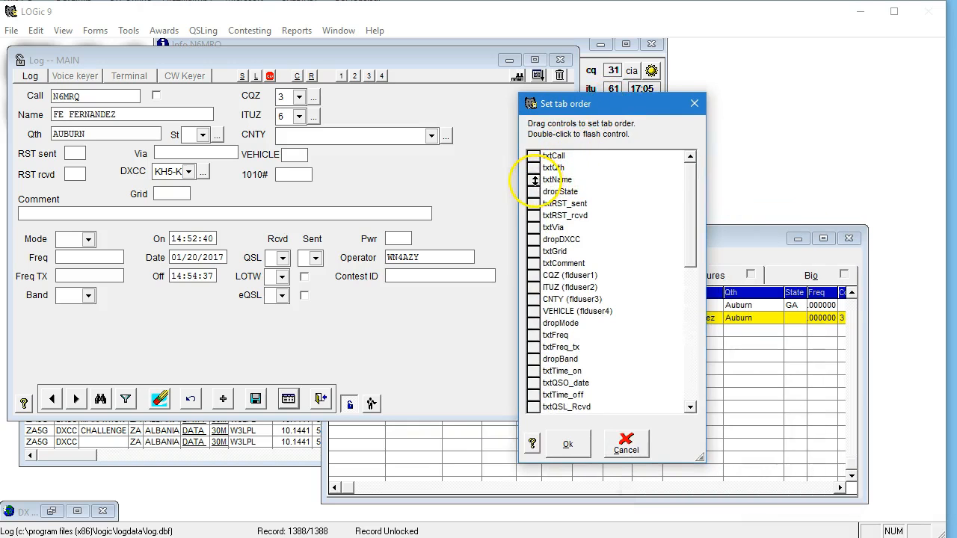
left_click(535, 180)
left_click_drag(534, 181, 533, 170)
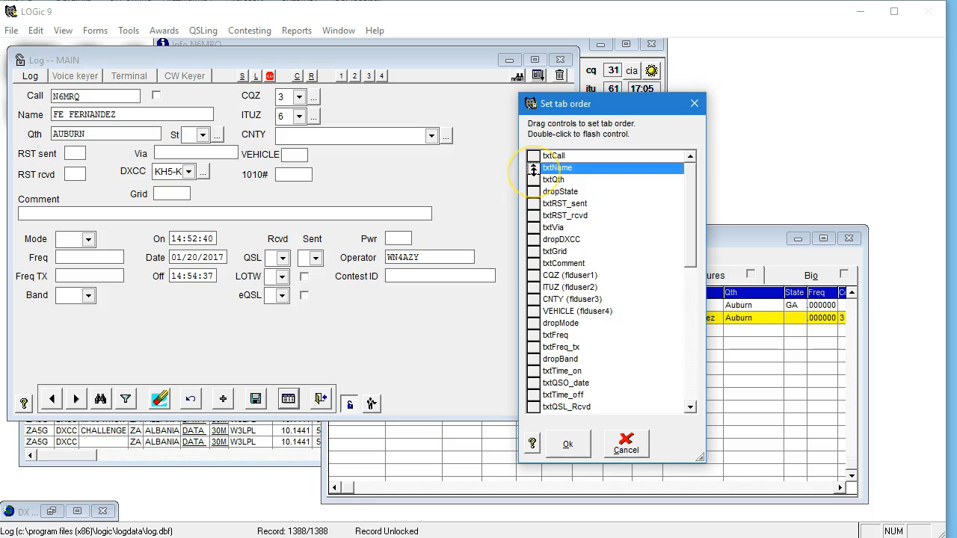
left_click(533, 177)
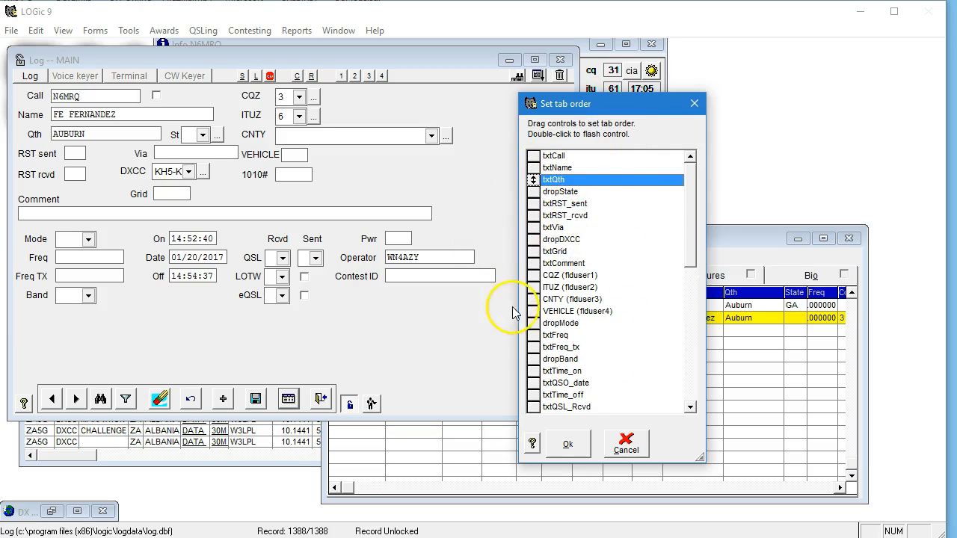
Place txtRST_rcvd ahead of txtRST_sent, consult the tab order help, and accept the order, locking the layout again
left_click(533, 215)
left_click_drag(532, 215, 532, 203)
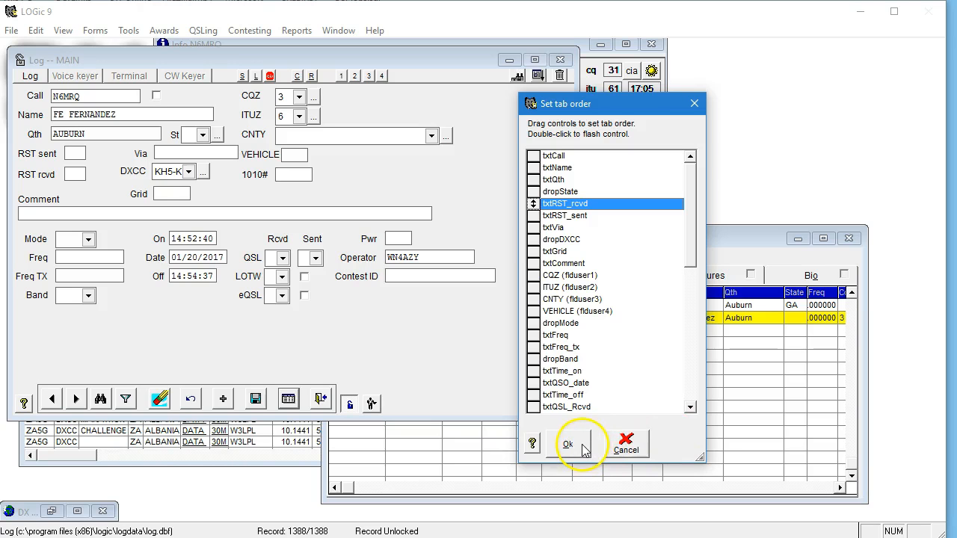
left_click(533, 444)
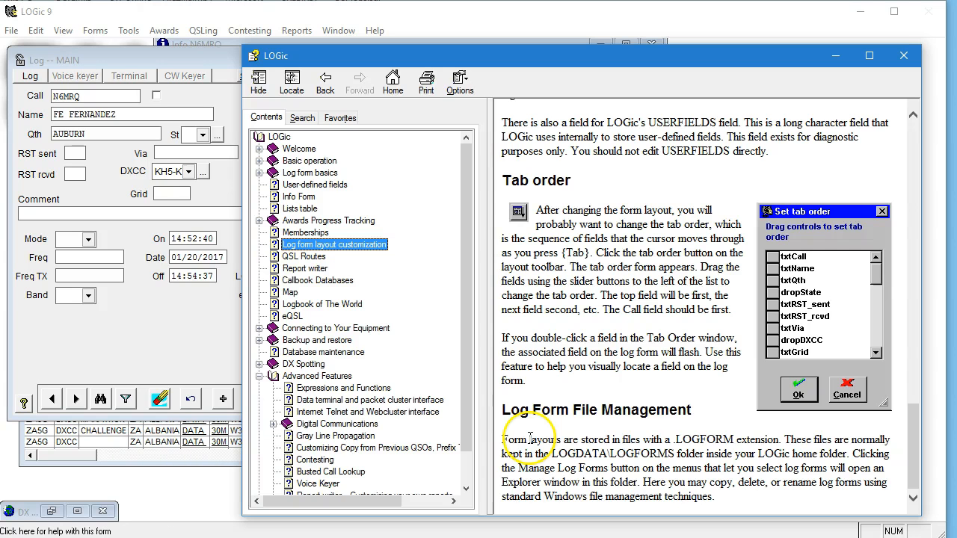
left_click(904, 56)
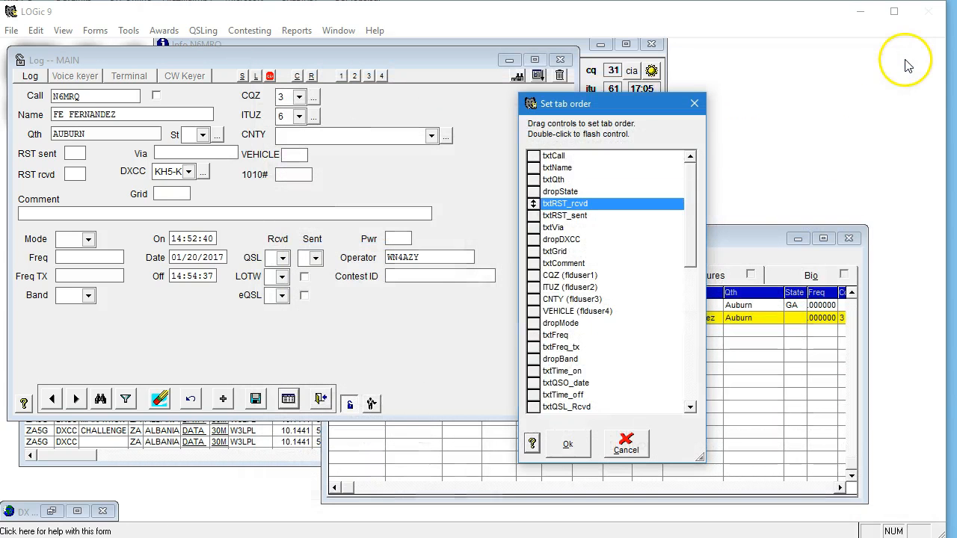
left_click(570, 451)
left_click(372, 404)
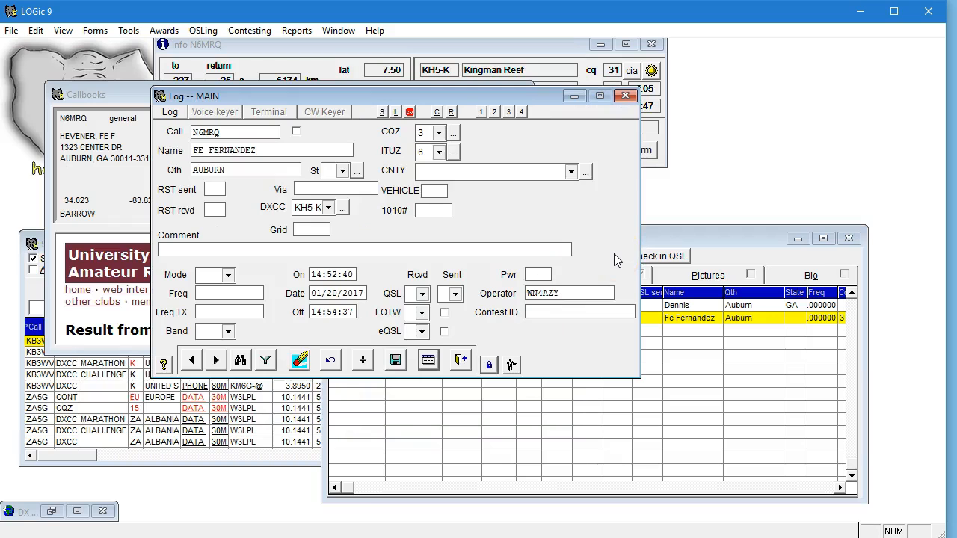
Close the MAIN log form and open the 1010 contest log form
left_click(625, 97)
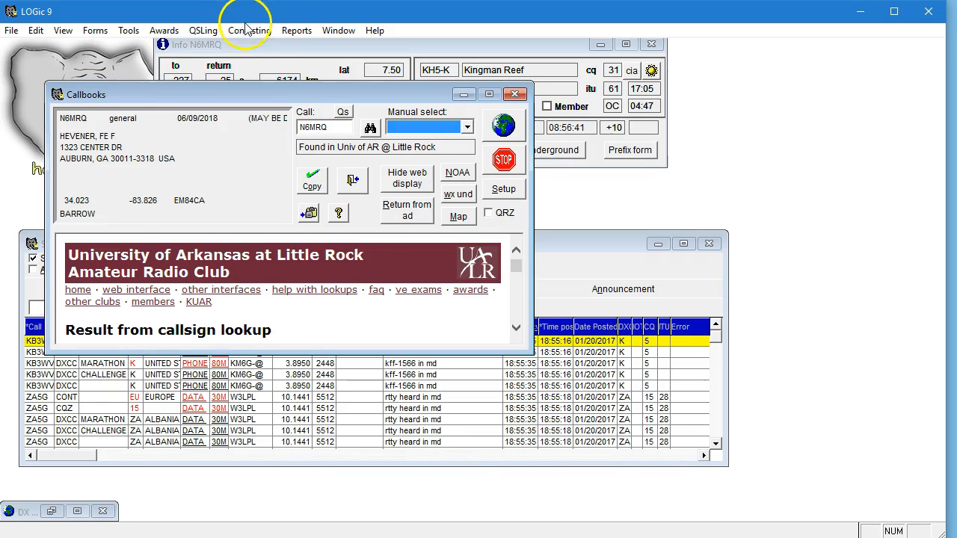
left_click(248, 32)
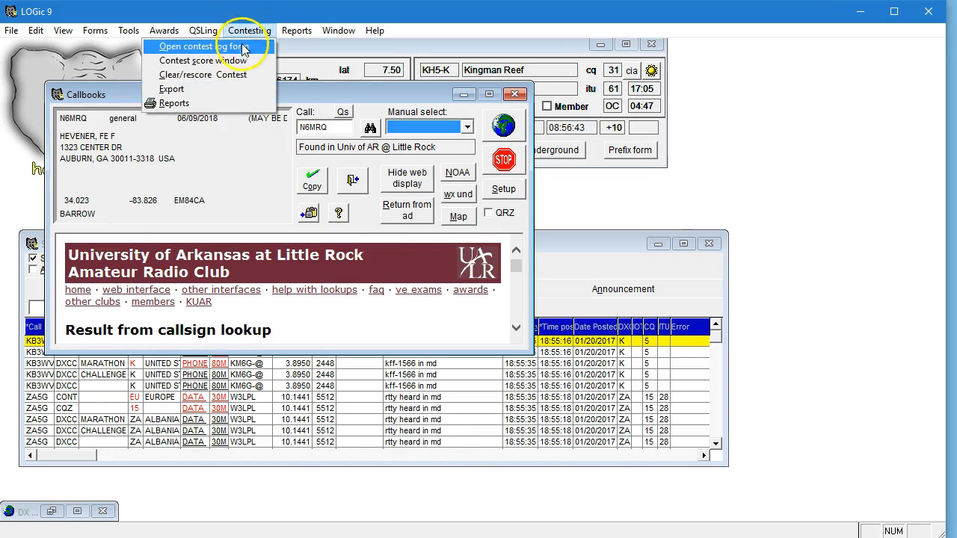
left_click(238, 46)
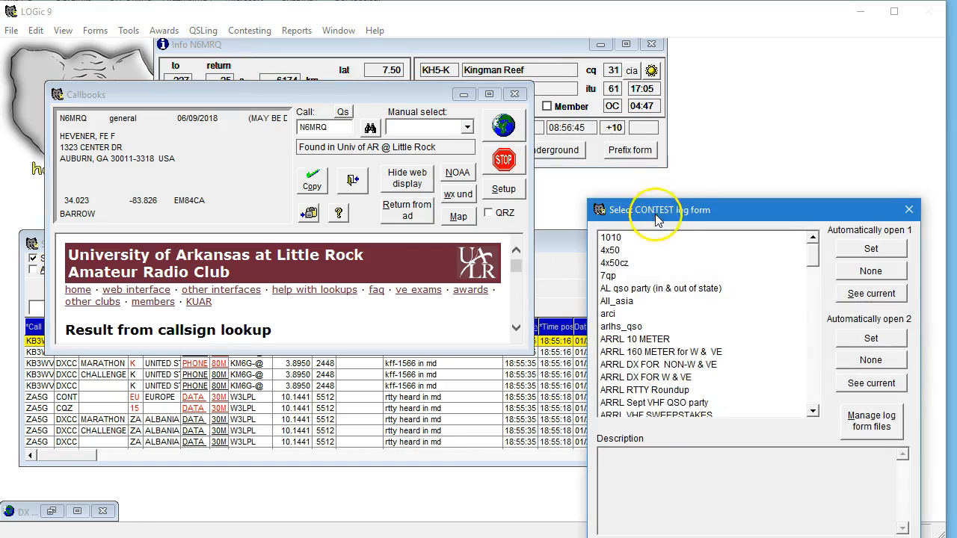
left_click_drag(650, 210, 564, 146)
double_click(531, 172)
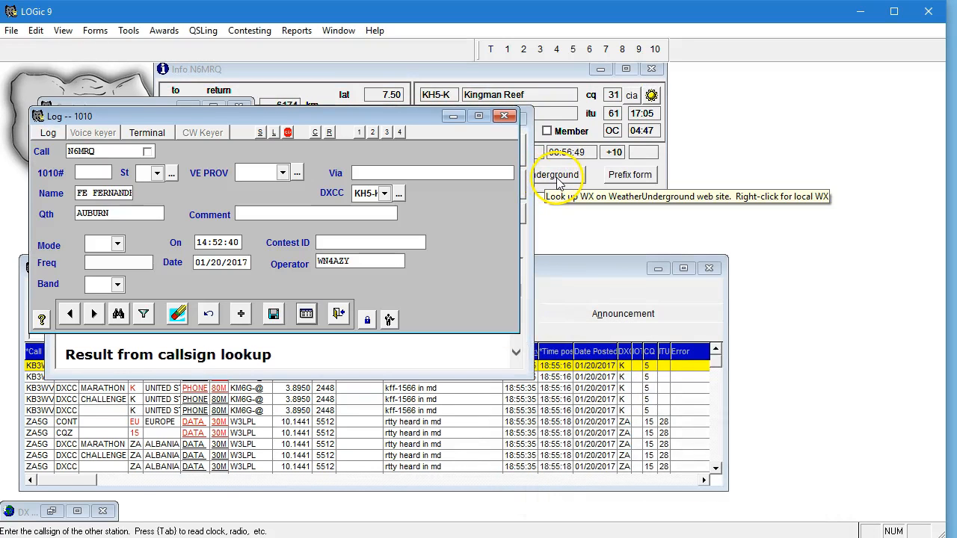
Open the setup of the 1010 log form and examine its general and callbook settings
left_click(48, 132)
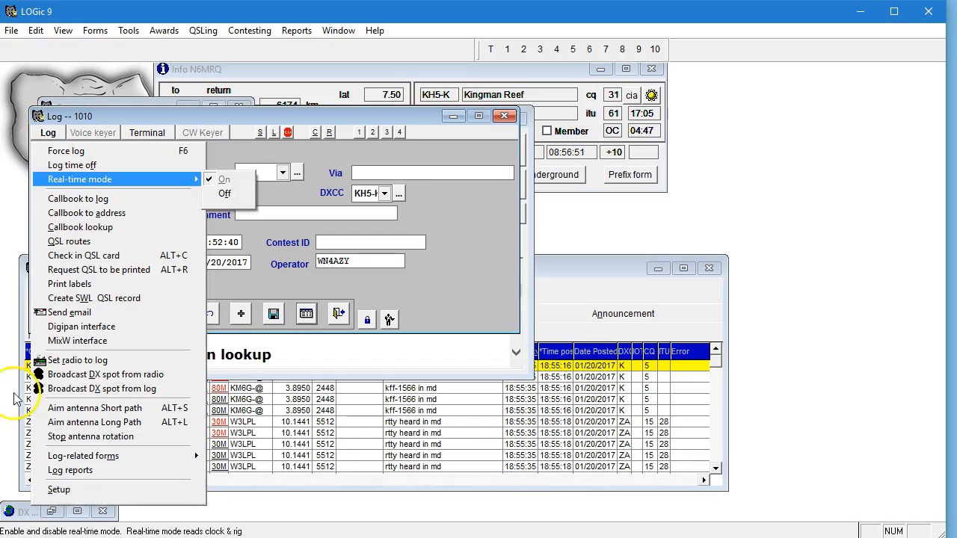
left_click(58, 490)
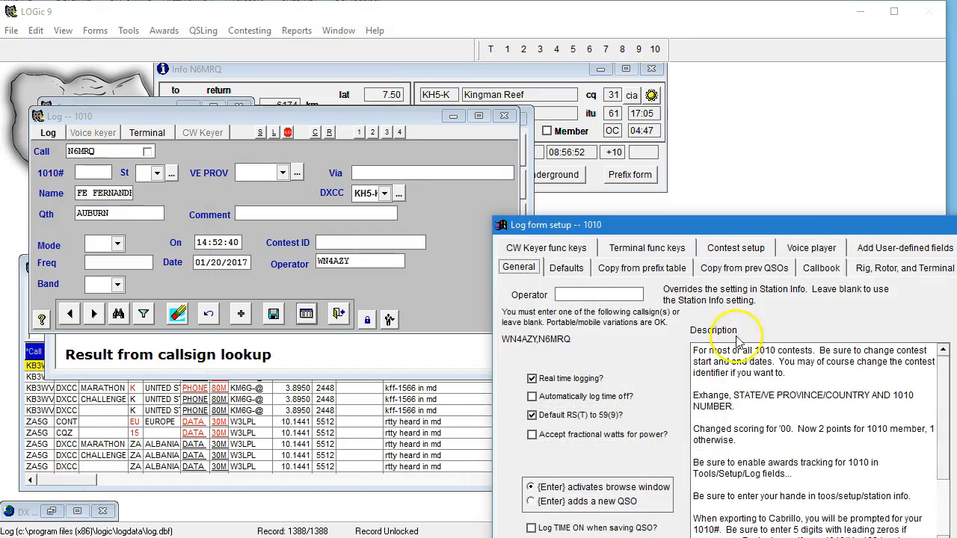
left_click_drag(836, 234, 655, 152)
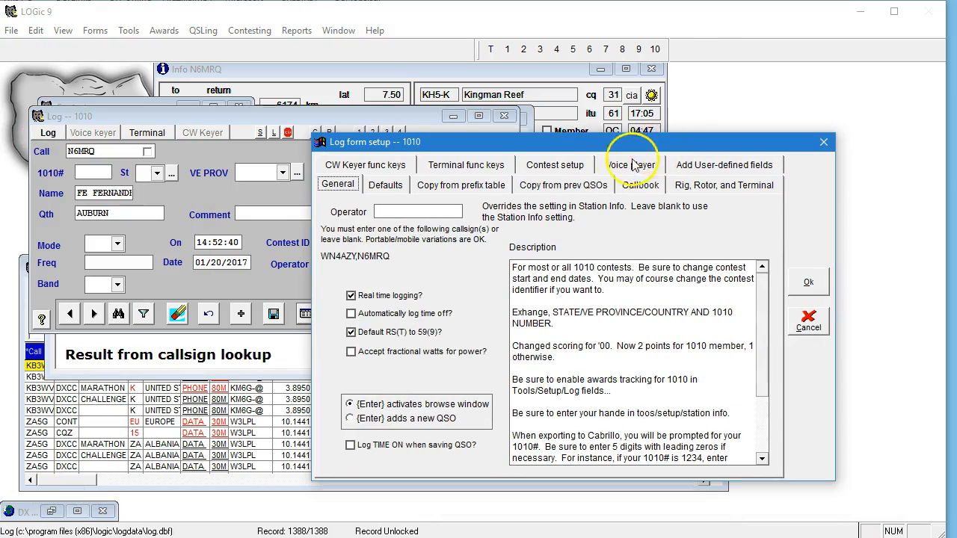
left_click(598, 186)
left_click(639, 185)
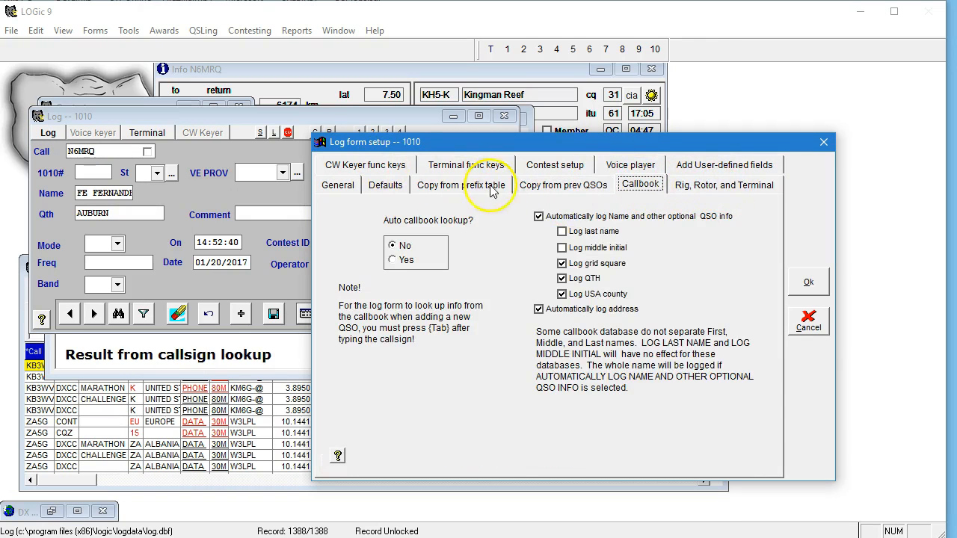
Review the 1010 contest's general, duping, multiplier, QSO points and Cabrillo settings, and leave the setup without saving
left_click(554, 166)
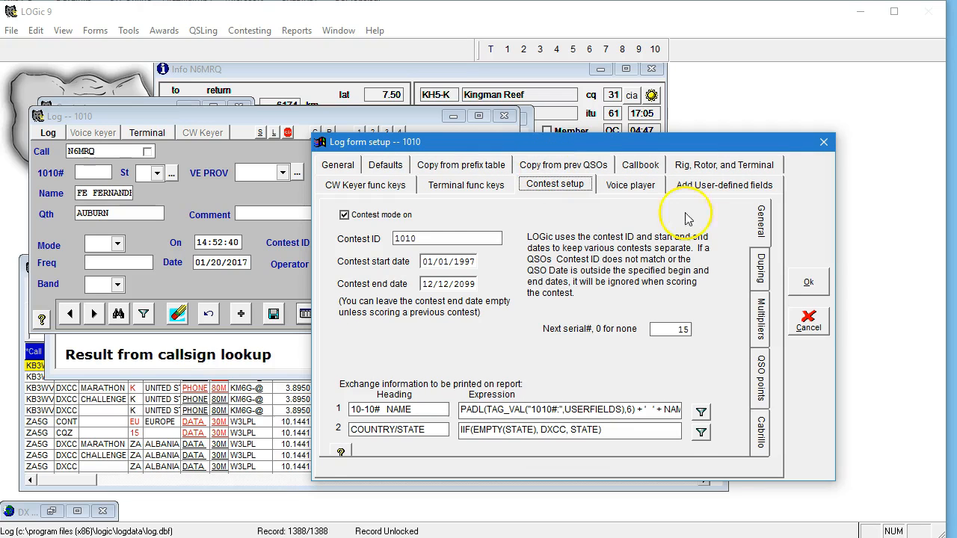
left_click(761, 265)
left_click(760, 308)
left_click(760, 374)
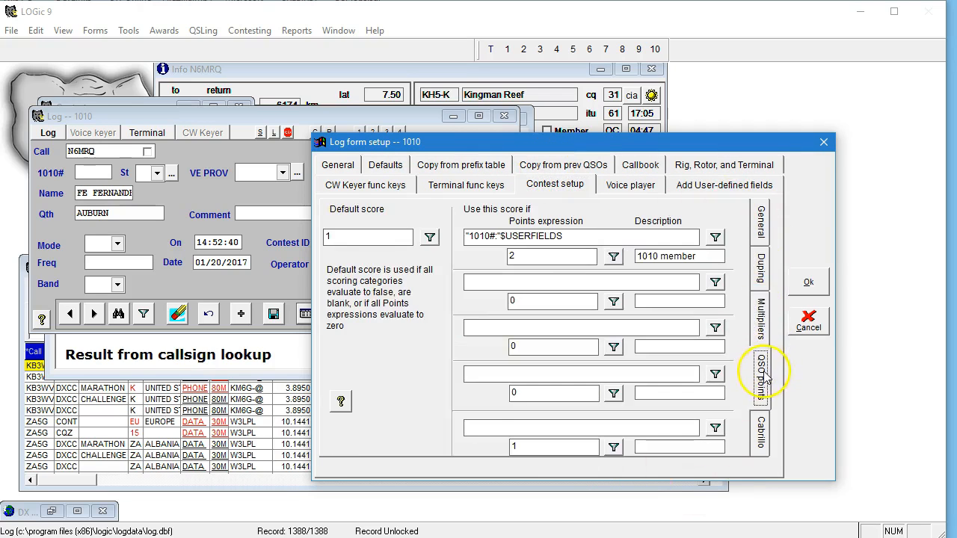
left_click(760, 433)
left_click(808, 316)
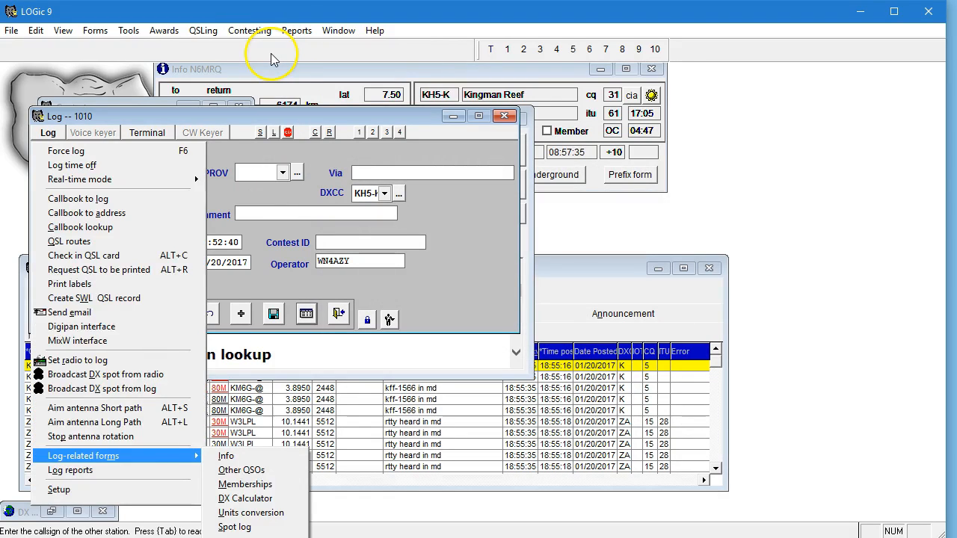
Look over the contesting and log form commands and bring up the list of contest log forms
left_click(270, 53)
left_click(264, 32)
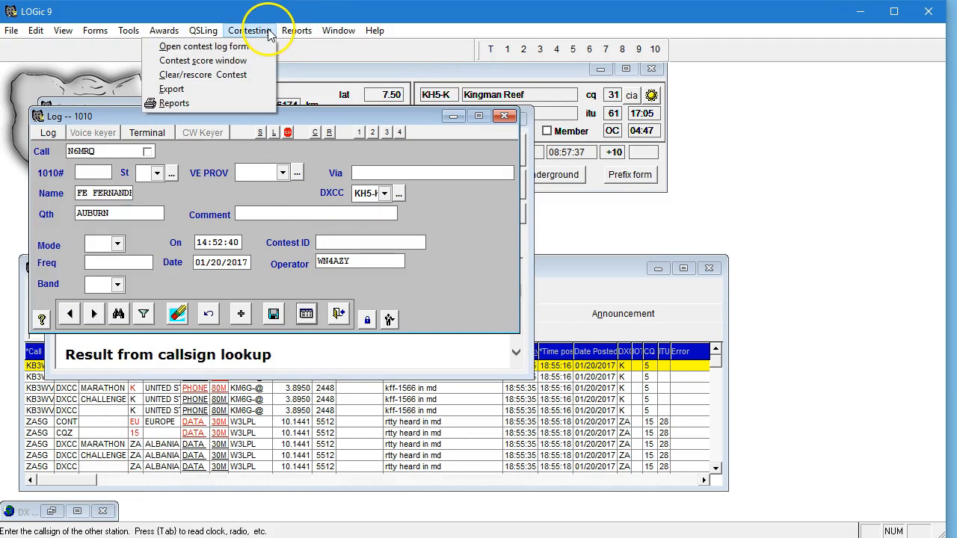
mouse_move(93, 32)
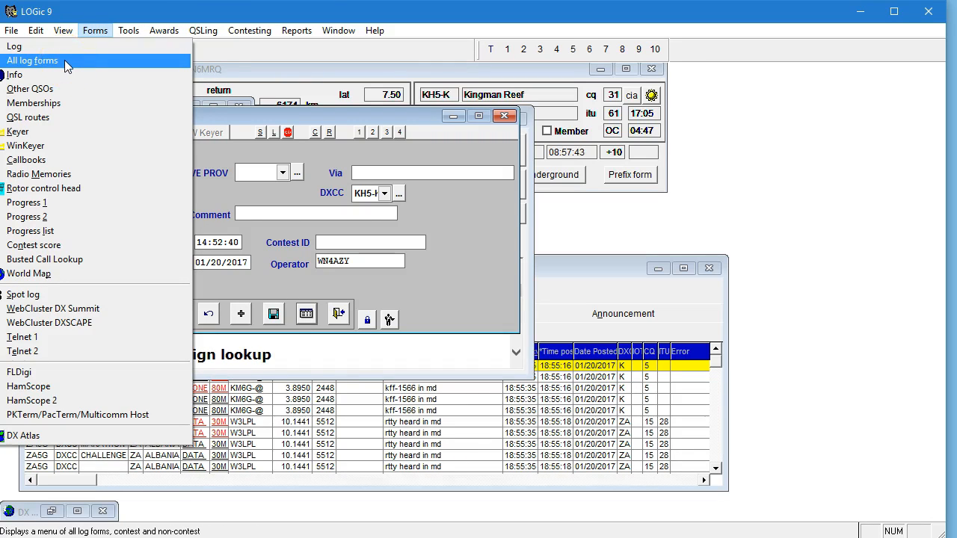
left_click(257, 36)
left_click(258, 39)
left_click(257, 36)
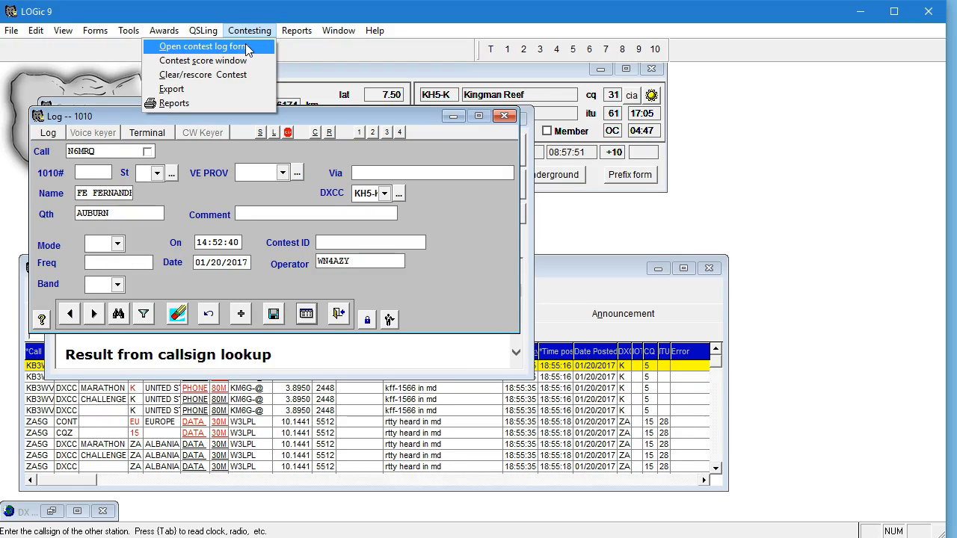
left_click(246, 49)
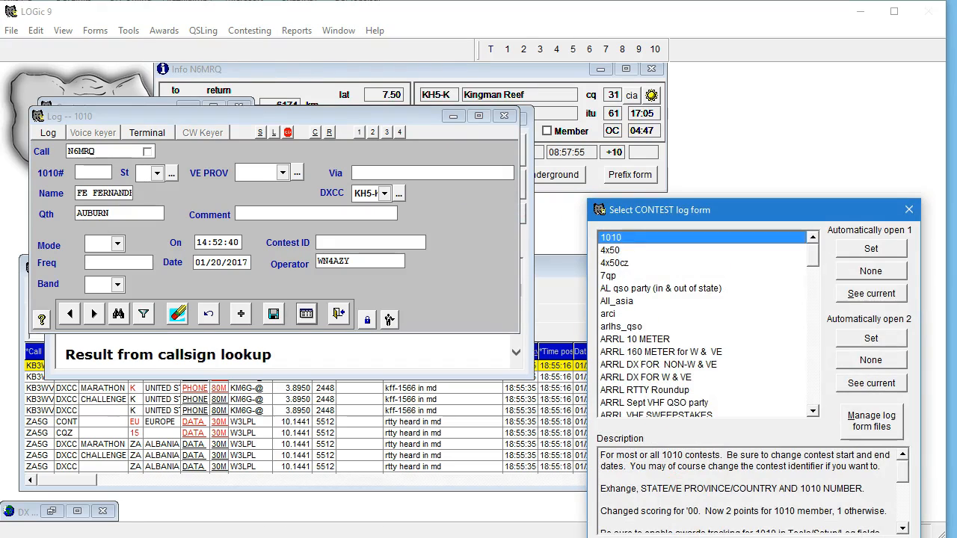
Reopen the 1010 log form's setup, check the Contest mode on option and contest dates, and accept the setup
left_click(46, 133)
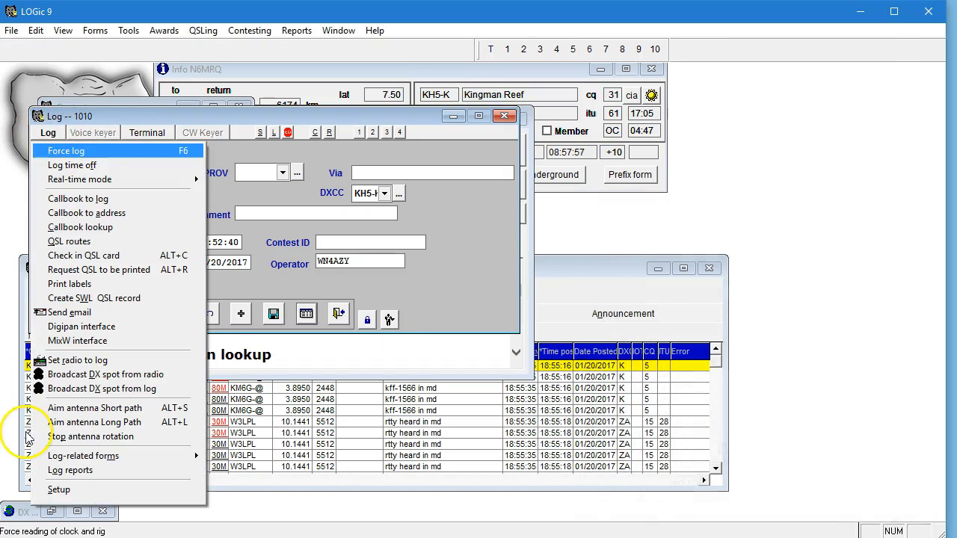
left_click(54, 489)
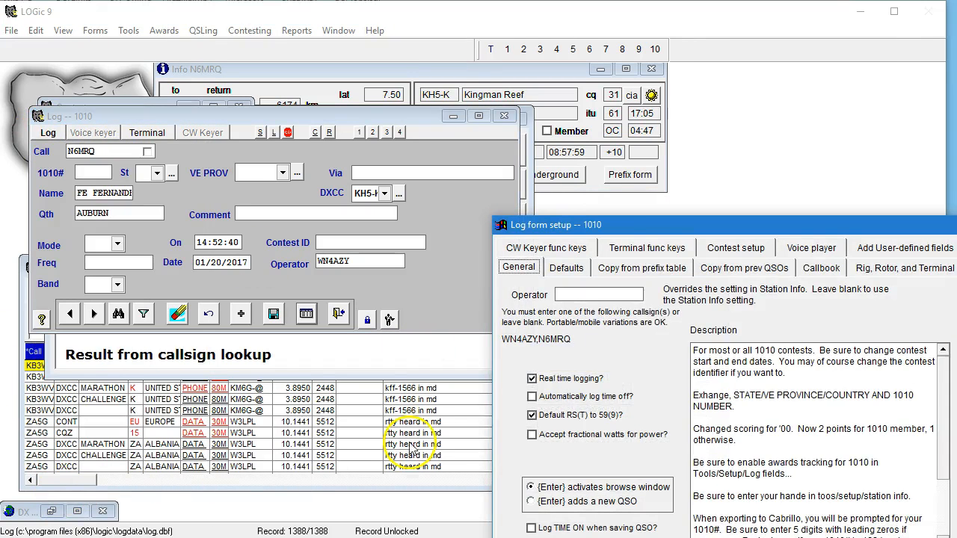
left_click_drag(664, 227, 477, 165)
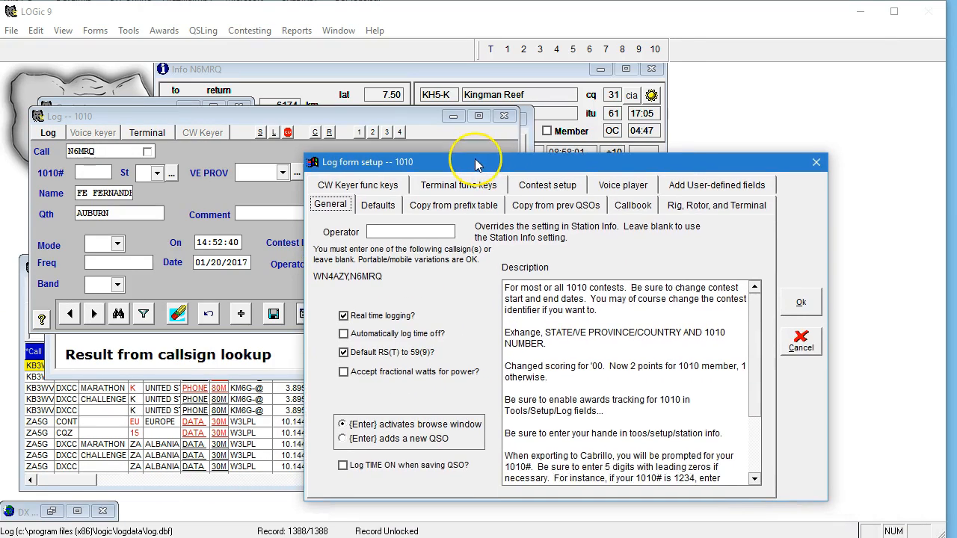
left_click(547, 184)
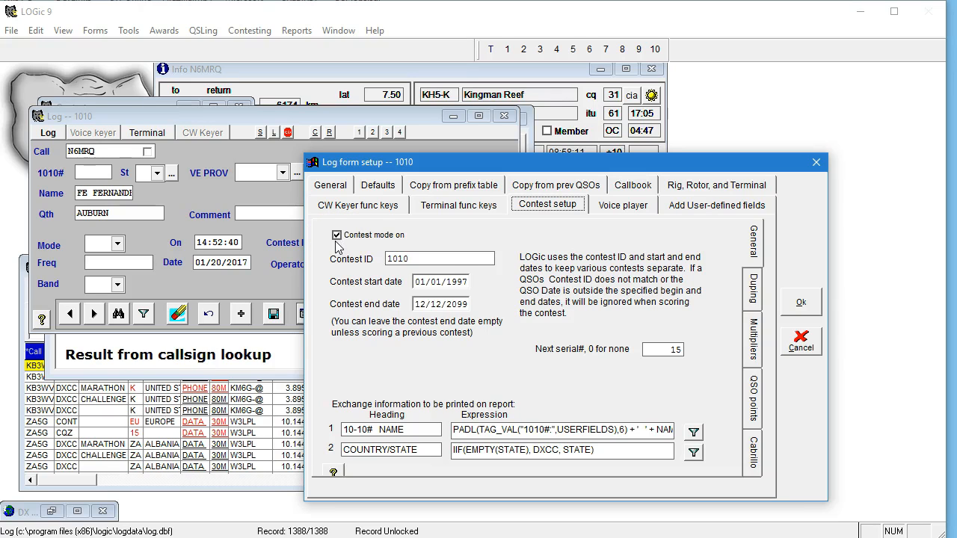
left_click(801, 304)
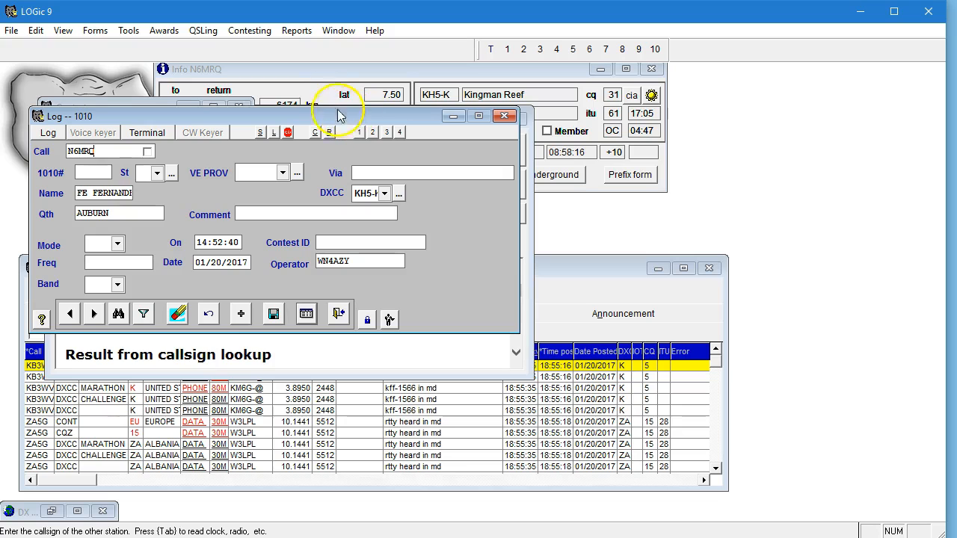
Close the 1010 log form, the Contest score window and the Callbooks window
left_click(505, 117)
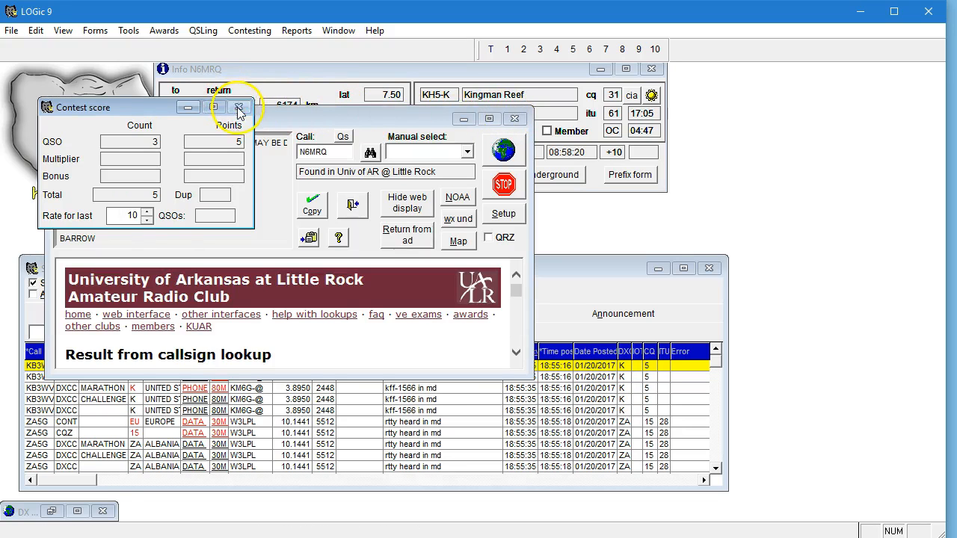
left_click(238, 106)
left_click(514, 120)
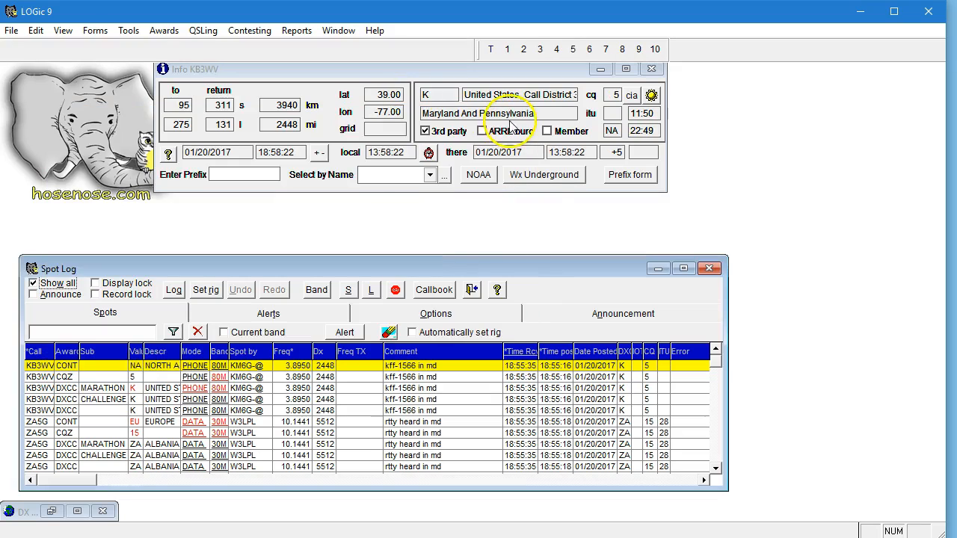
Open the main log form and move its window clear of the browse window
left_click(103, 33)
left_click(101, 46)
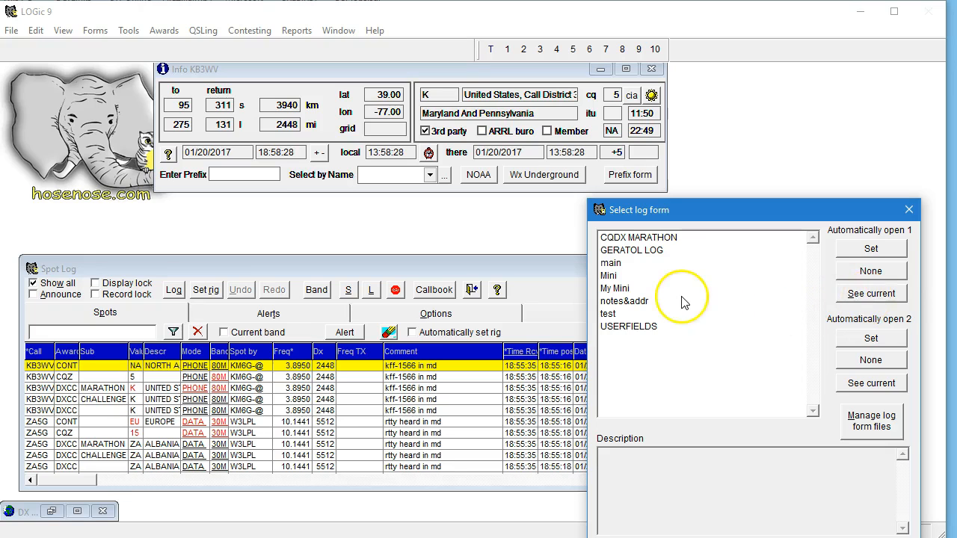
double_click(608, 264)
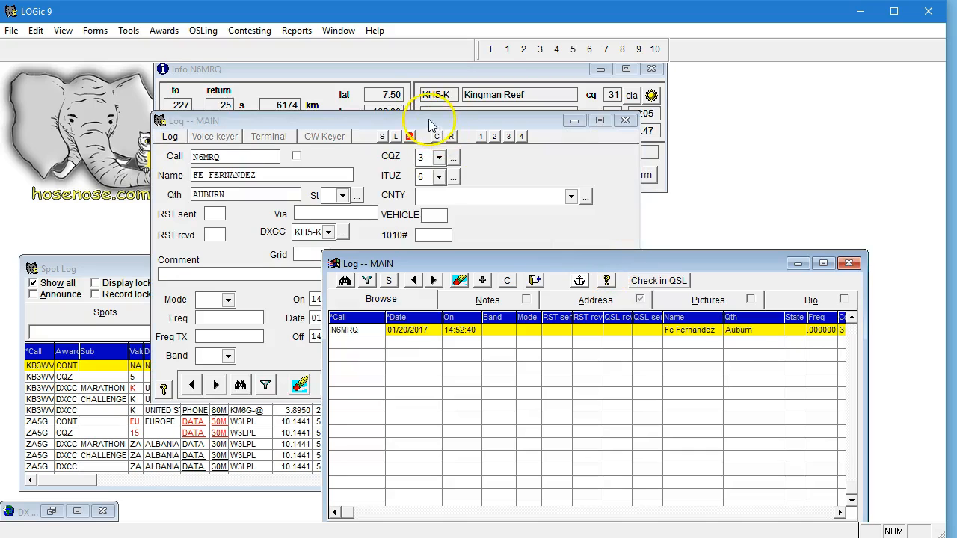
left_click_drag(431, 125, 361, 104)
Open the Mini log form alongside the main one and place it below the MAIN window
left_click(95, 31)
left_click(79, 43)
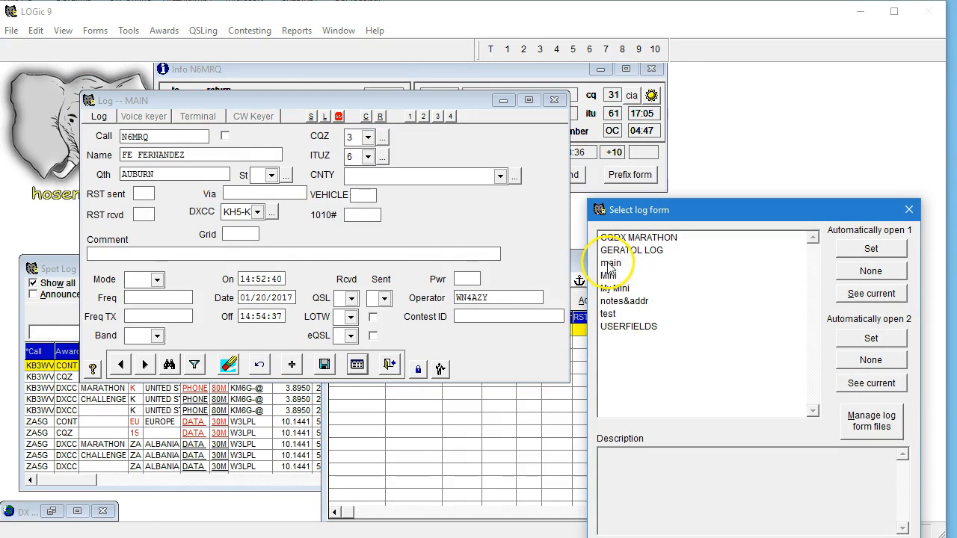
double_click(608, 276)
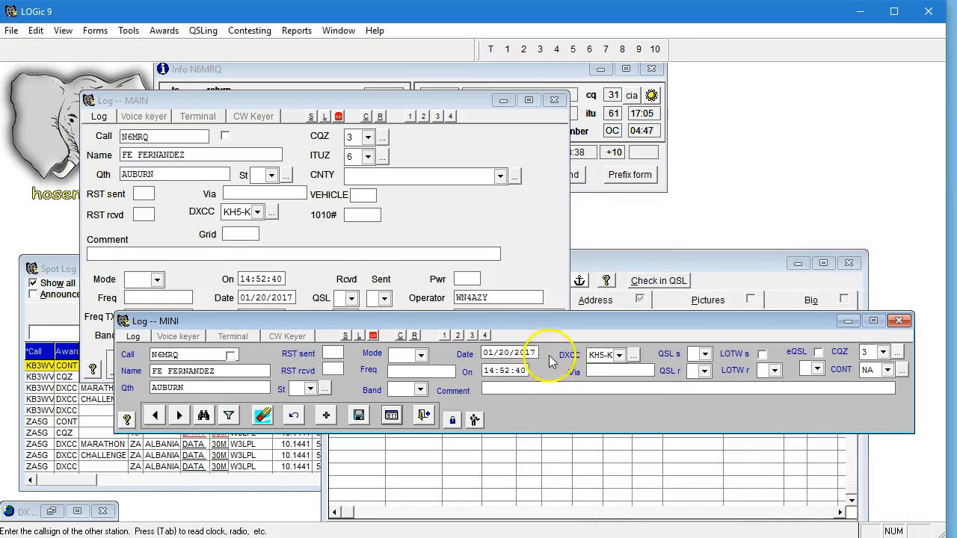
left_click_drag(528, 323, 538, 395)
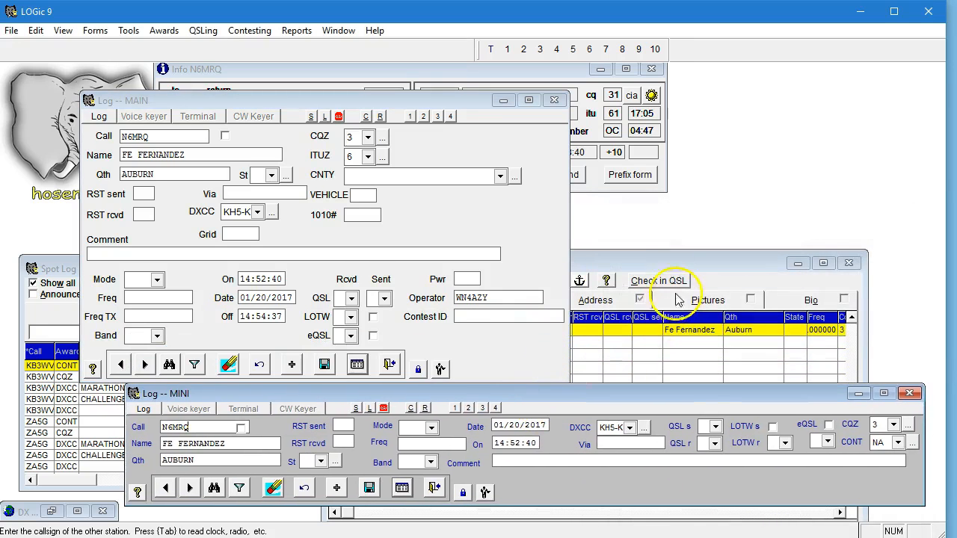
Remove the surname from the contact's name in the Mini log form and save the record
left_click(669, 262)
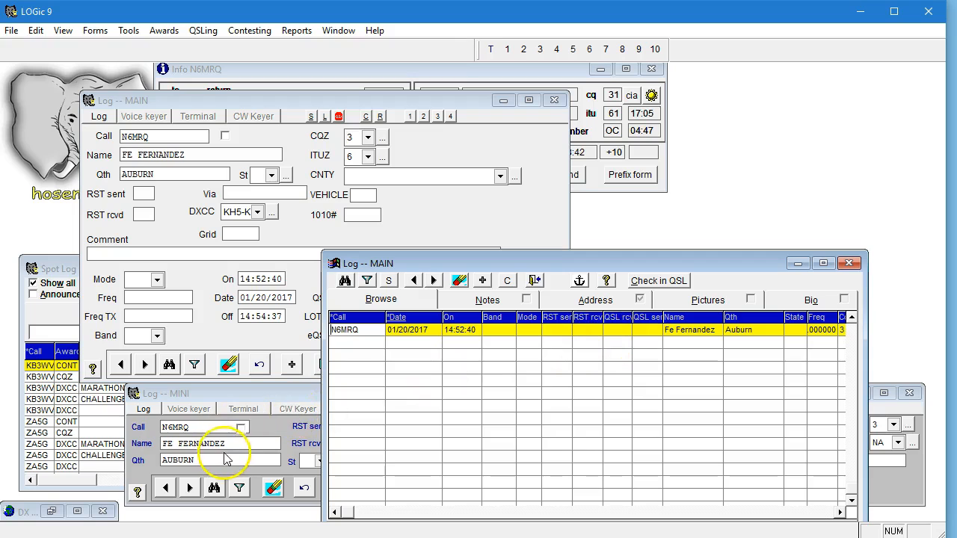
left_click(227, 458)
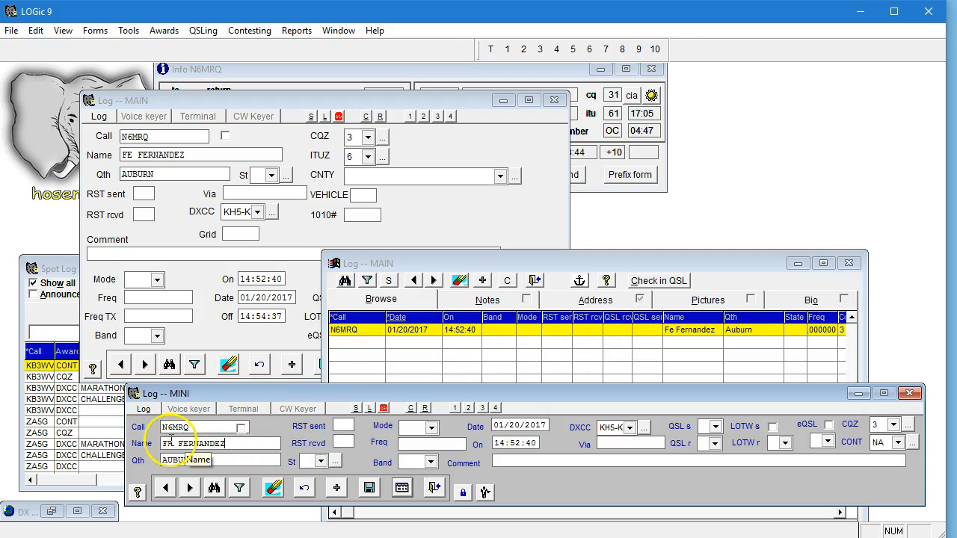
left_click_drag(170, 443, 232, 456)
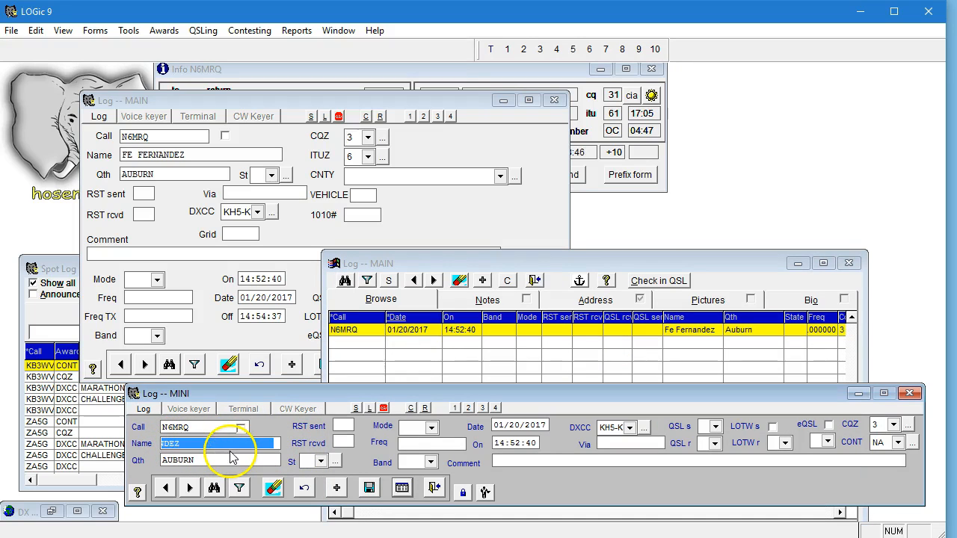
key("Delete")
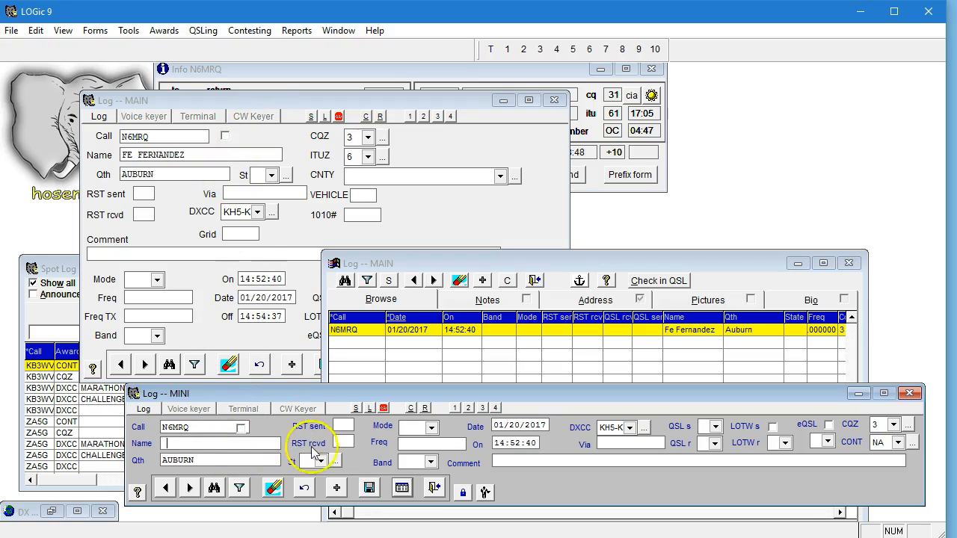
left_click(325, 105)
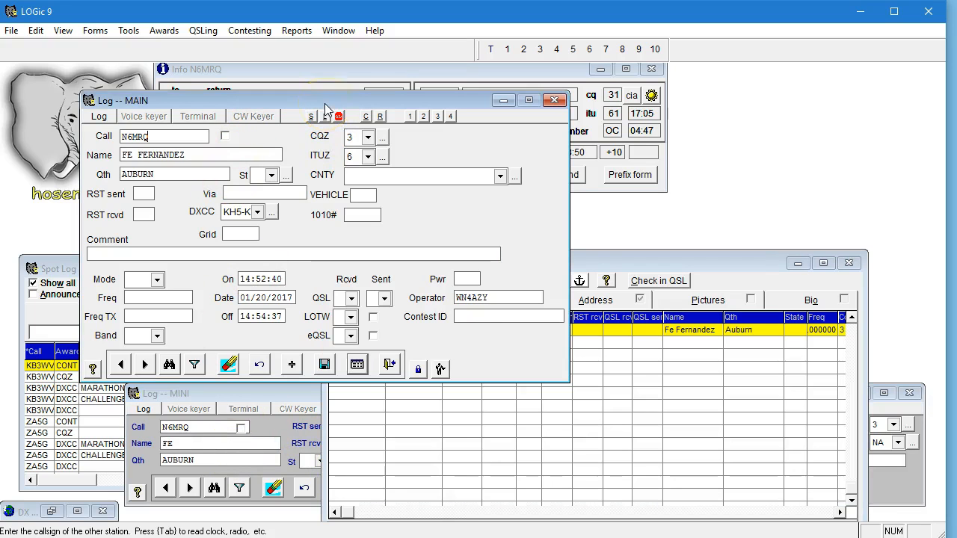
left_click(296, 427)
left_click(374, 495)
Move the Mini log form up to overlap the lower edge of the MAIN log form, with MAIN in front
left_click(267, 101)
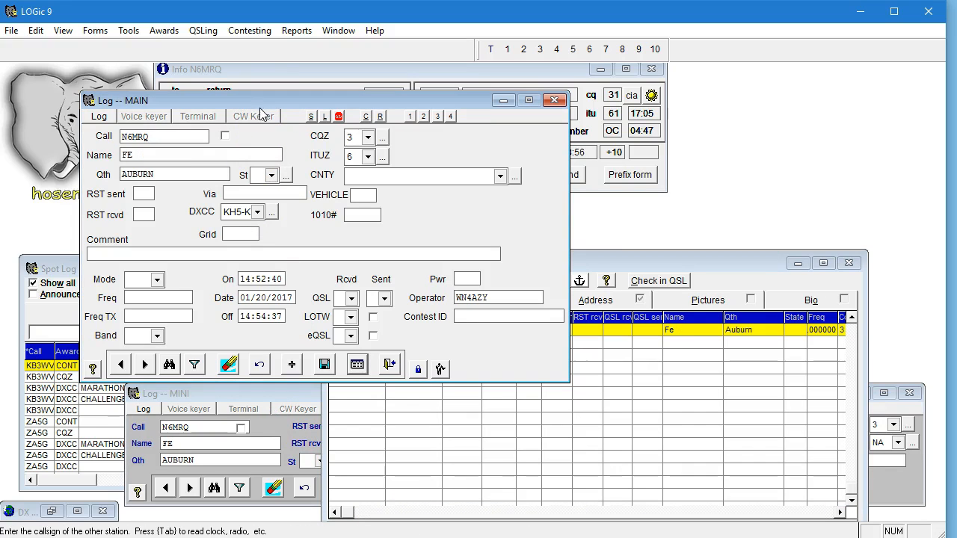
left_click_drag(219, 394, 199, 350)
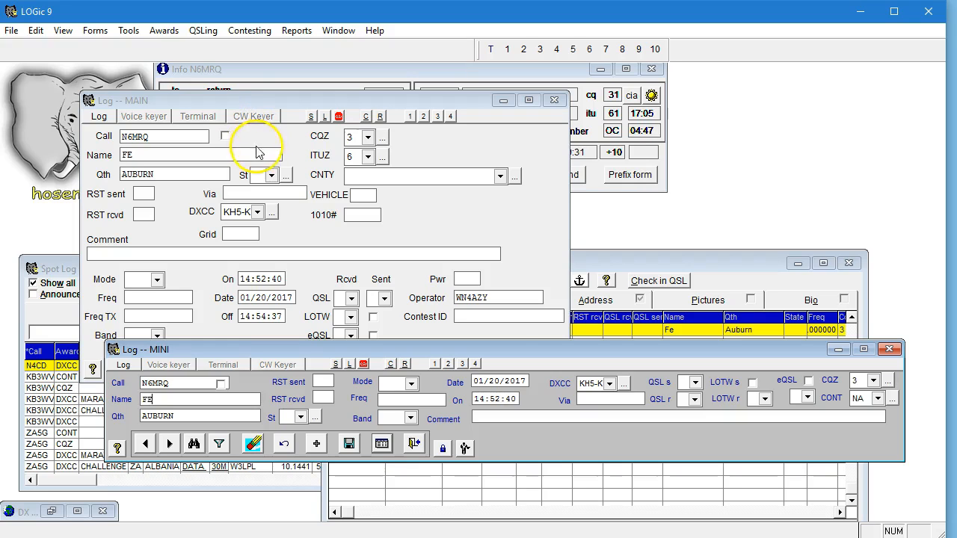
left_click(183, 141)
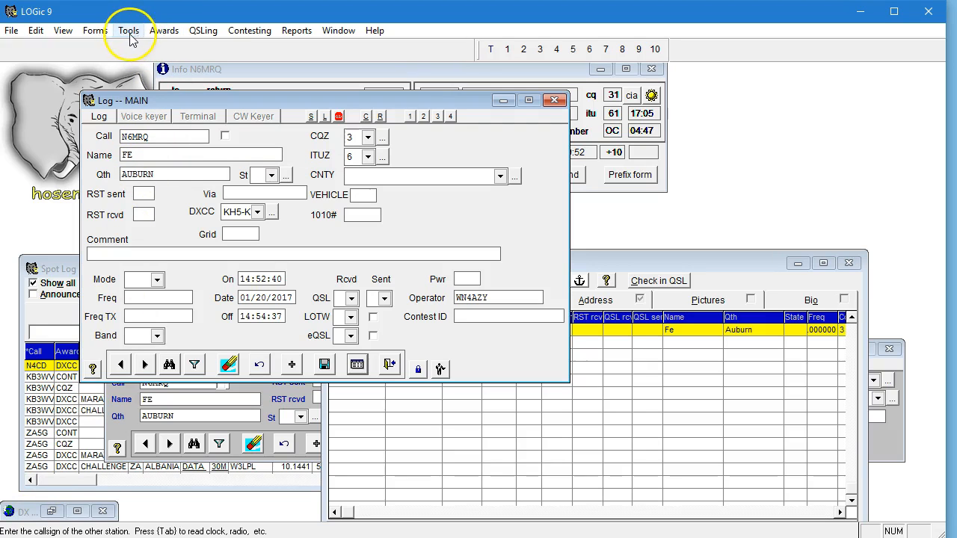
Open the folder of log form files from the log form selection dialog and browse its files
left_click(96, 31)
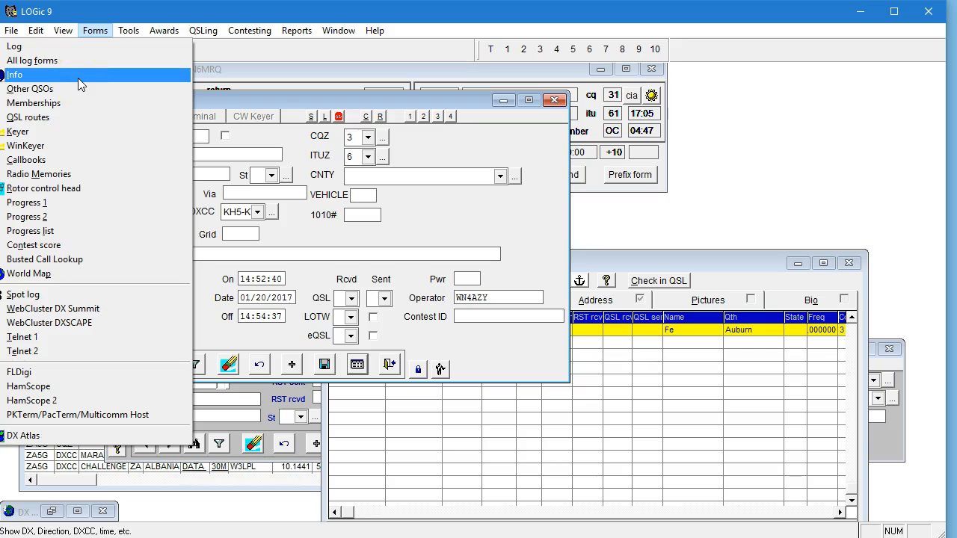
left_click(44, 61)
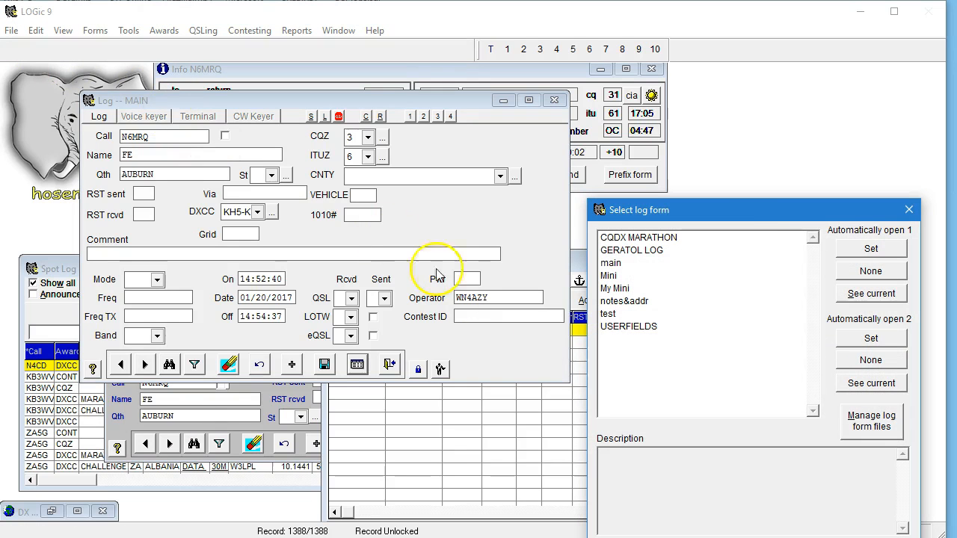
left_click_drag(759, 201, 649, 119)
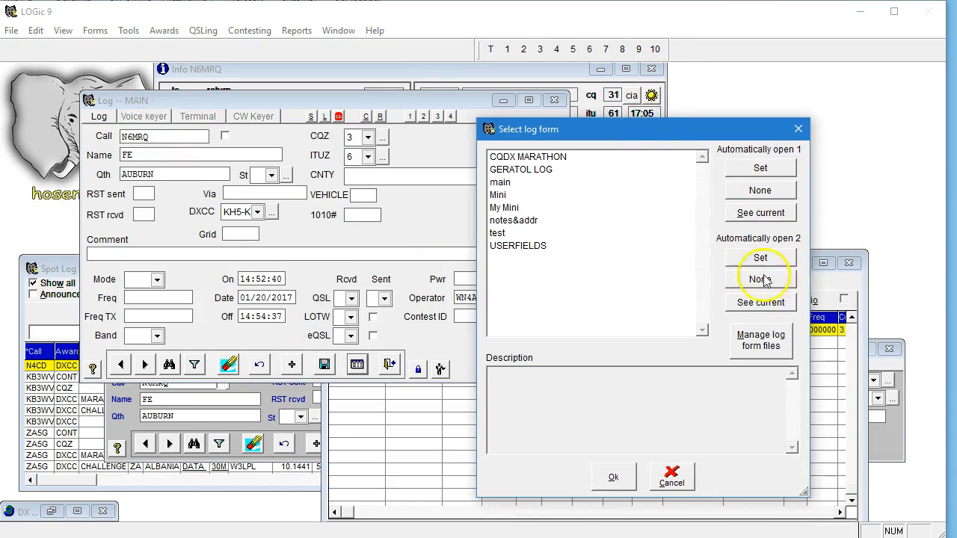
left_click(770, 350)
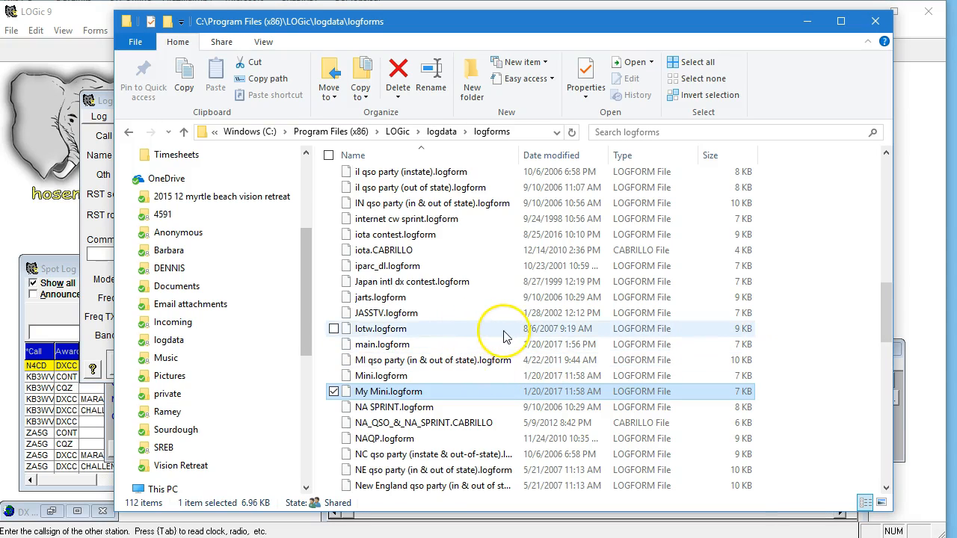
scroll(513, 341, "up", 5)
scroll(513, 342, "up", 10)
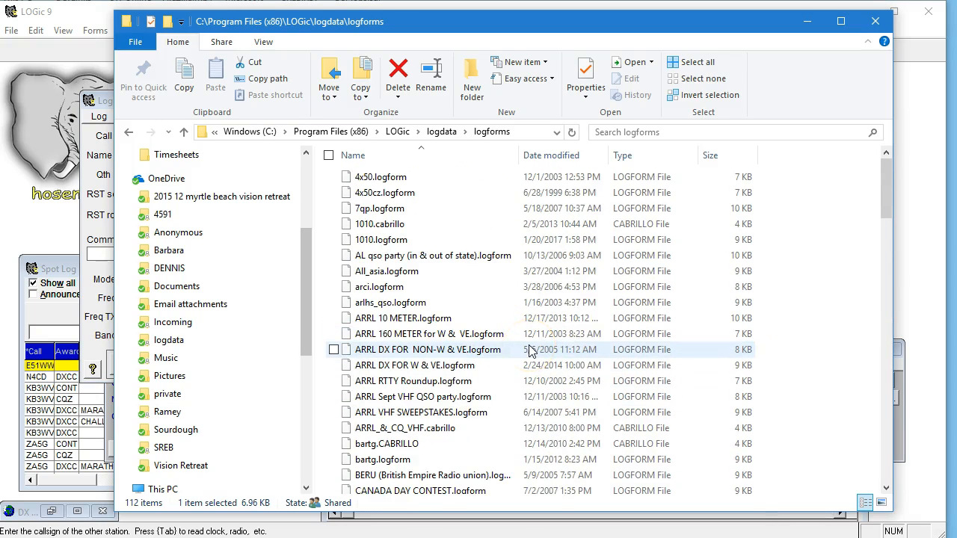
scroll(835, 245, "down", 15)
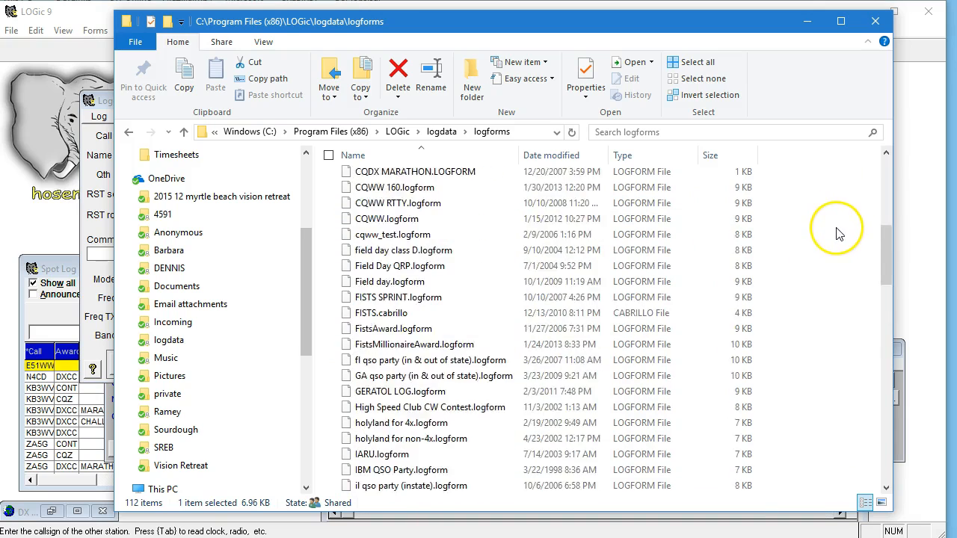
scroll(835, 246, "down", 7)
scroll(835, 247, "up", 4)
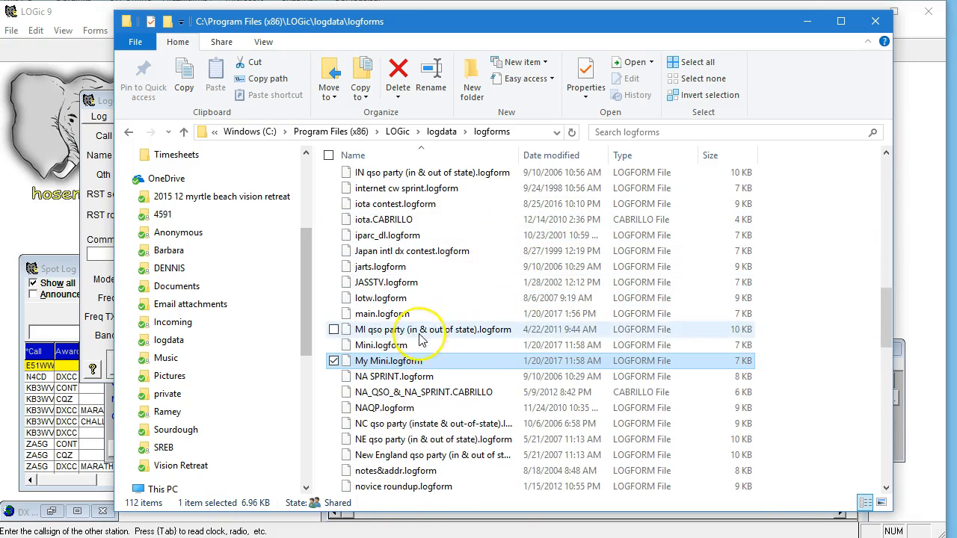
Duplicate Mini.logform within the logforms folder
right_click(410, 348)
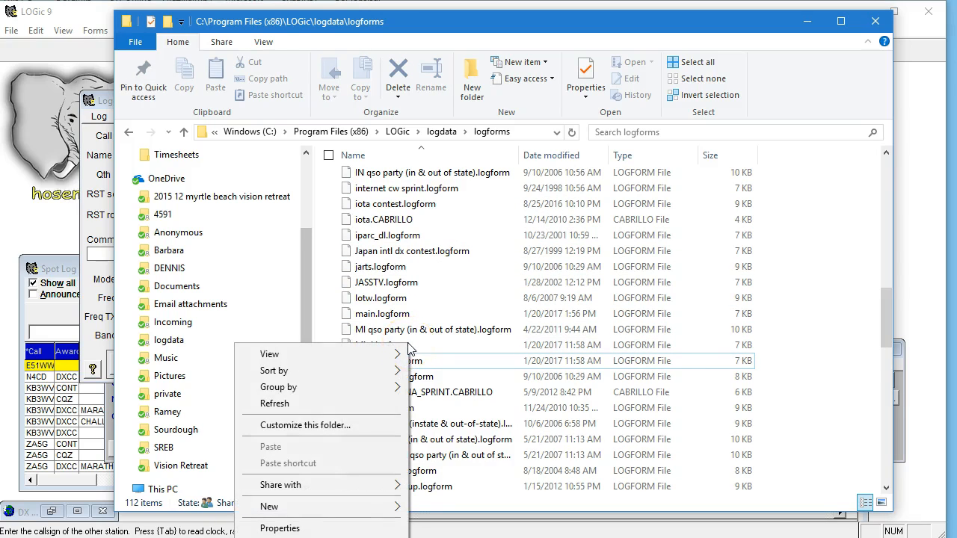
left_click(416, 347)
right_click(416, 347)
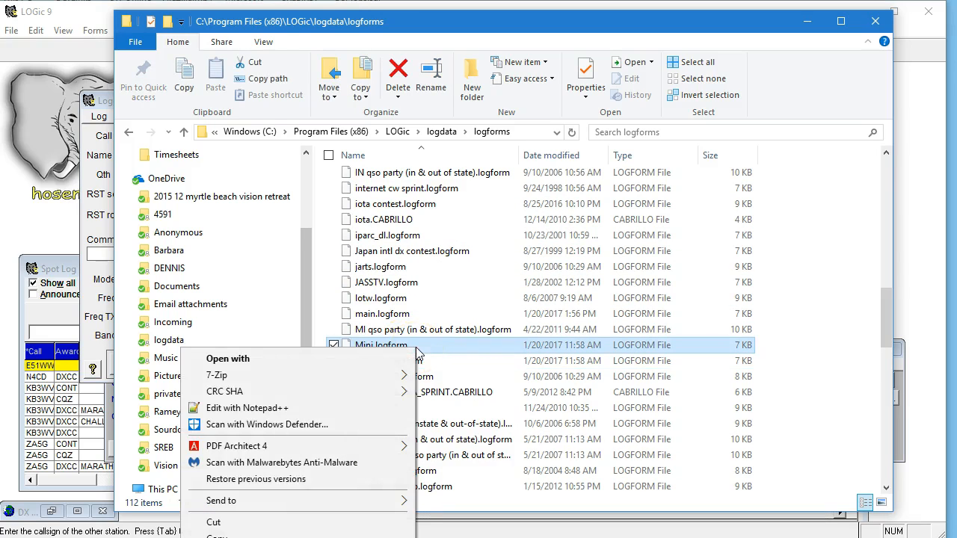
left_click(217, 535)
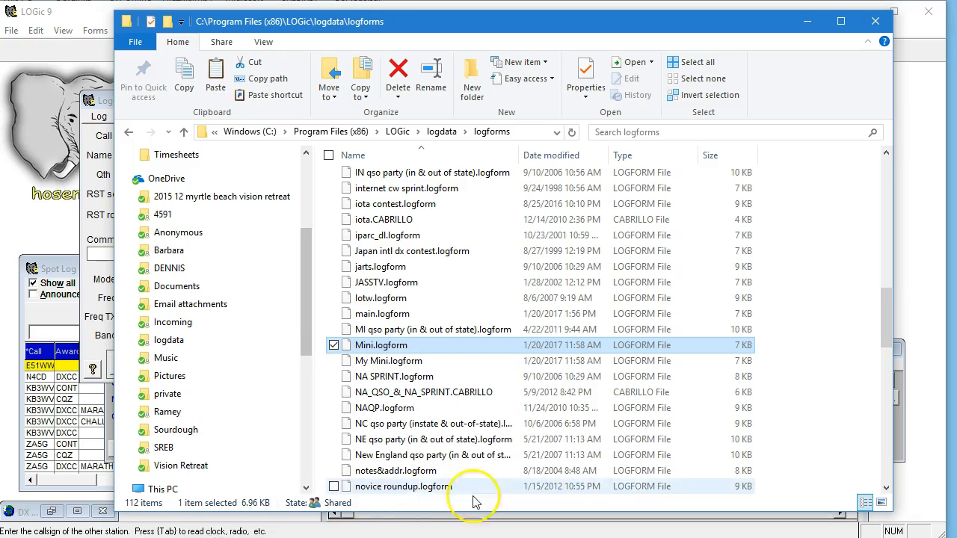
right_click(796, 438)
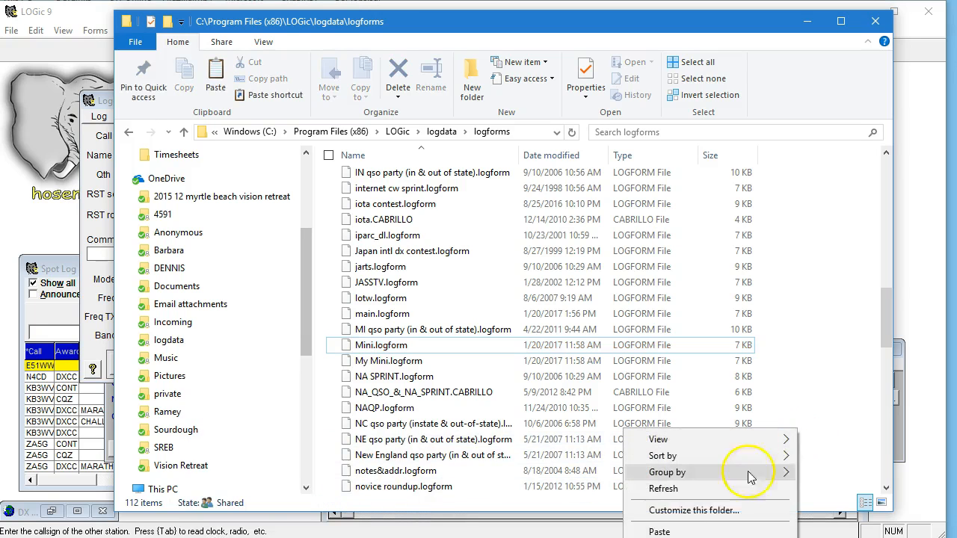
left_click(693, 533)
left_click(692, 286)
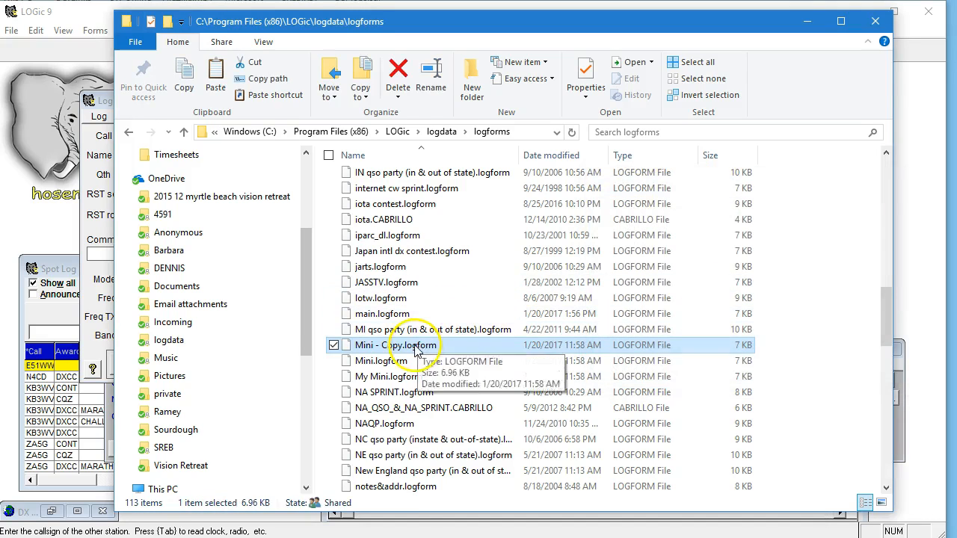
Rename the copied Mini log form file as My Mini Log Form.logform
right_click(416, 347)
left_click(233, 537)
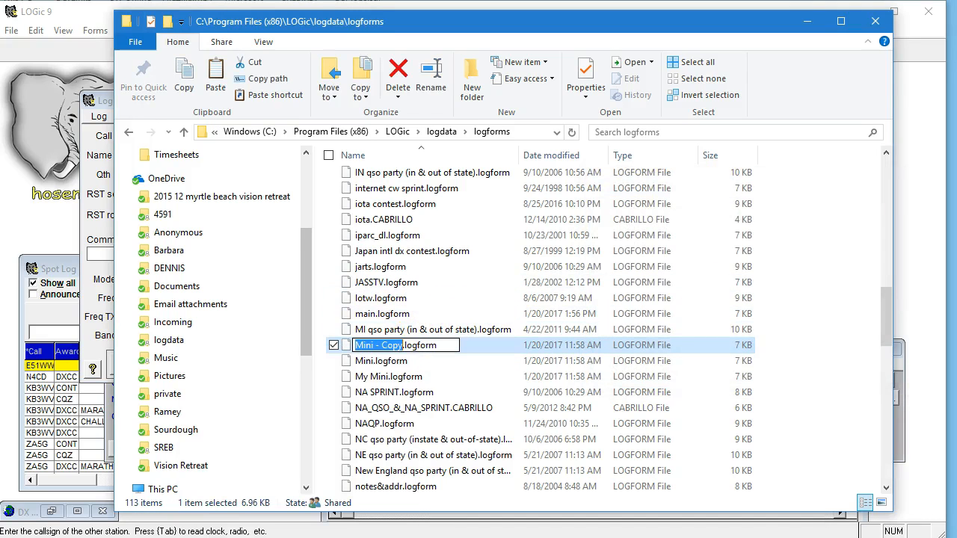
type("My")
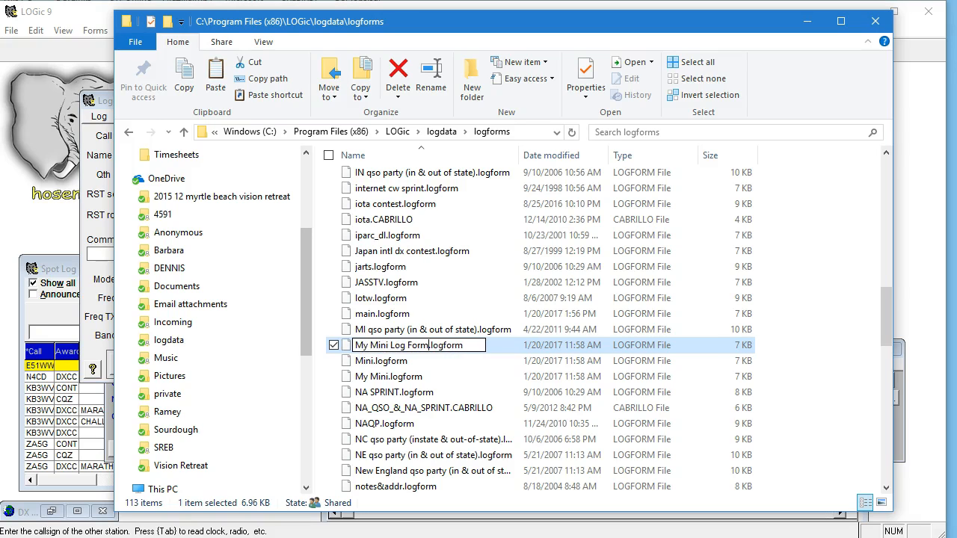
type("Mini Log Form")
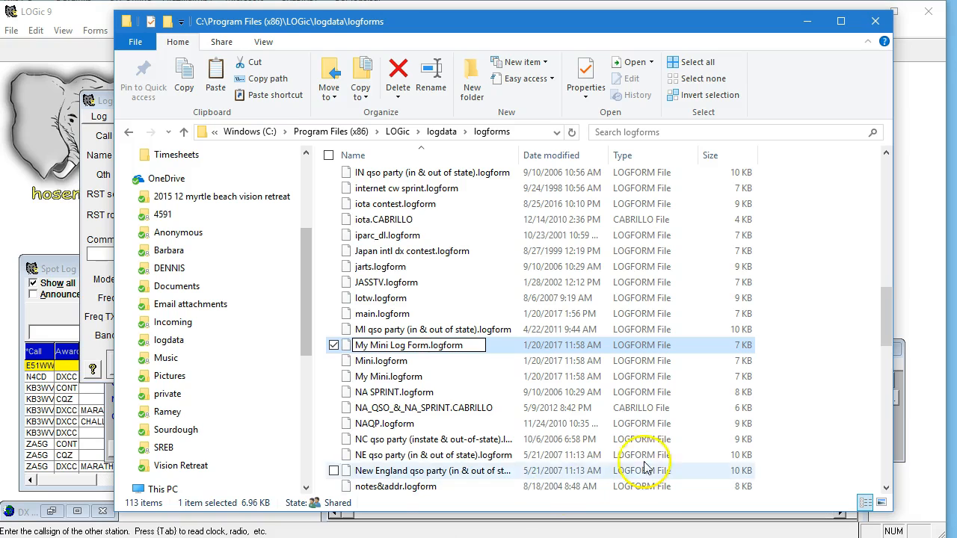
left_click(844, 377)
Open My Mini Log Form.logform in Notepad++ to view its contents
right_click(404, 363)
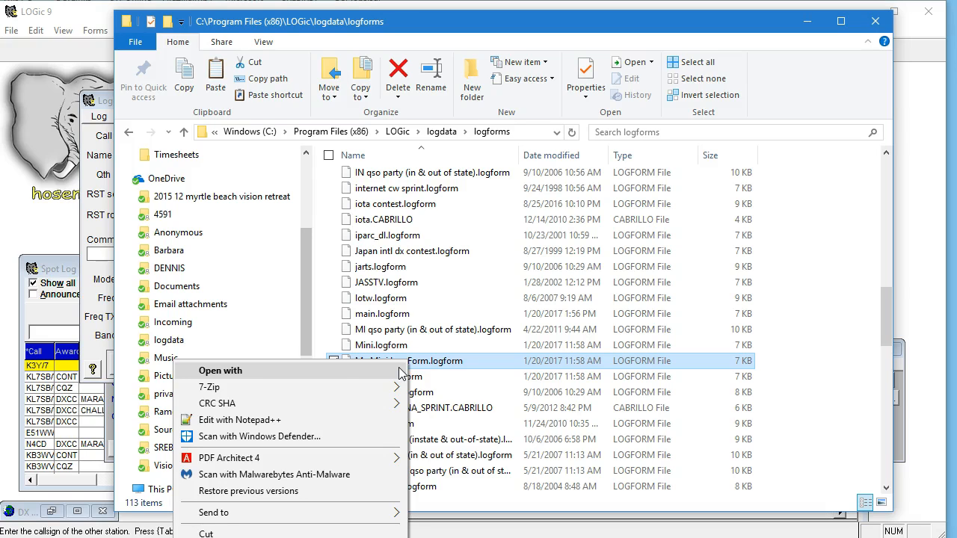
left_click(402, 372)
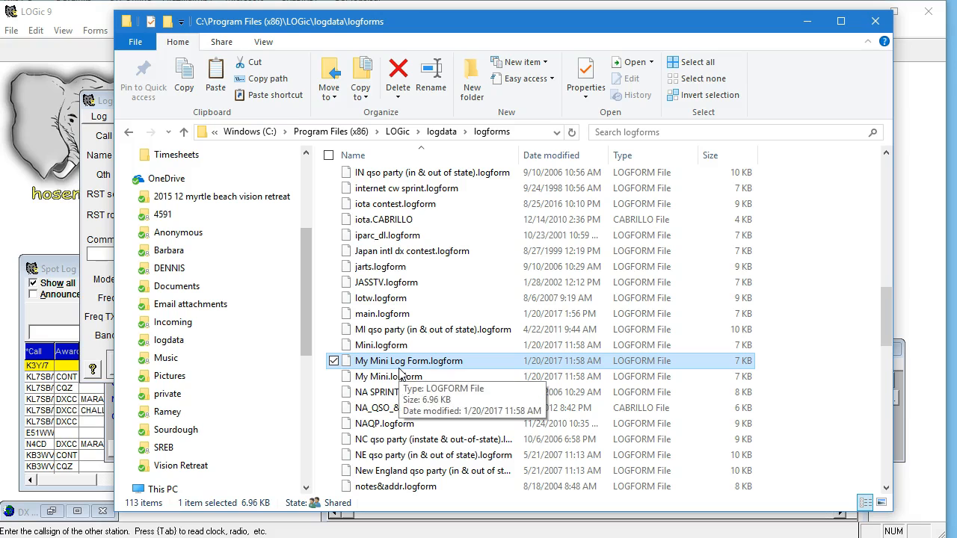
right_click(395, 374)
left_click(340, 380)
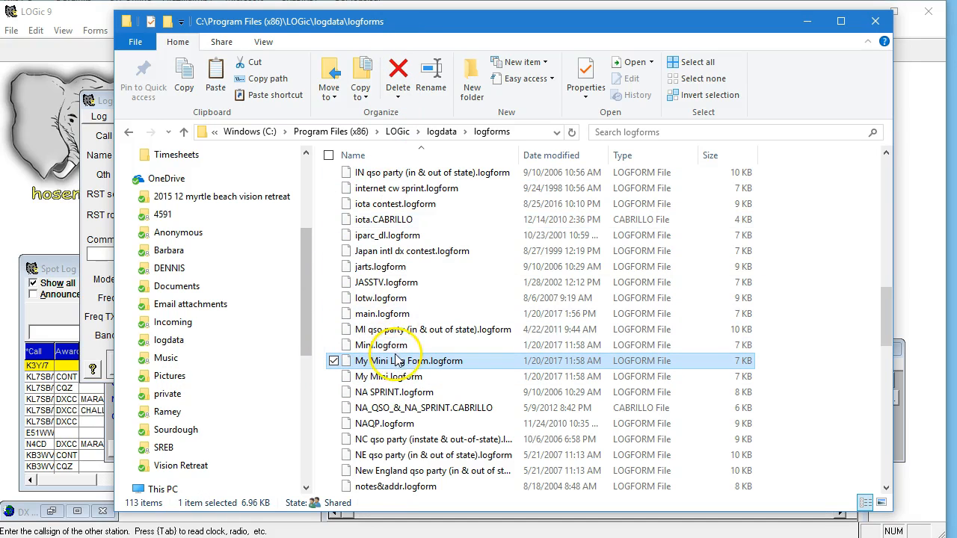
right_click(396, 365)
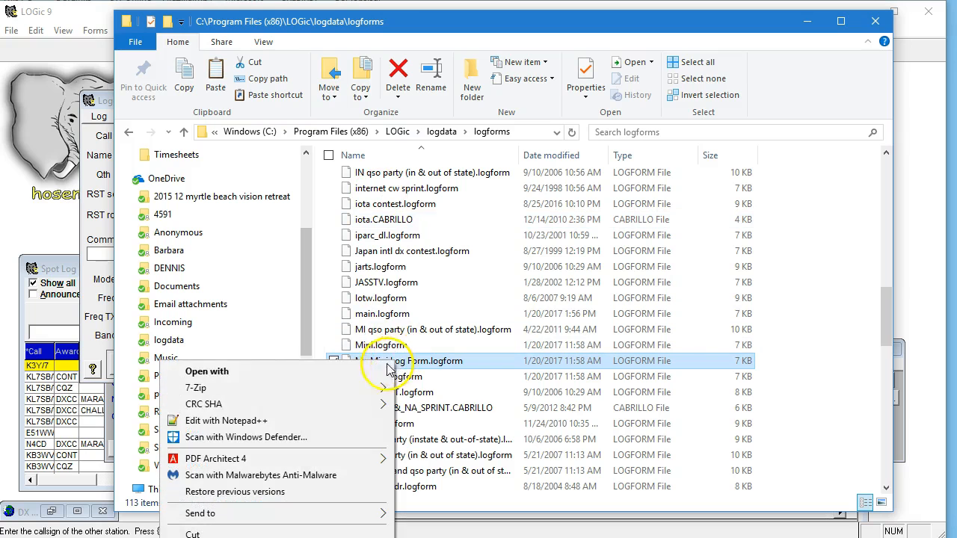
left_click(312, 420)
scroll(399, 252, "down", 4)
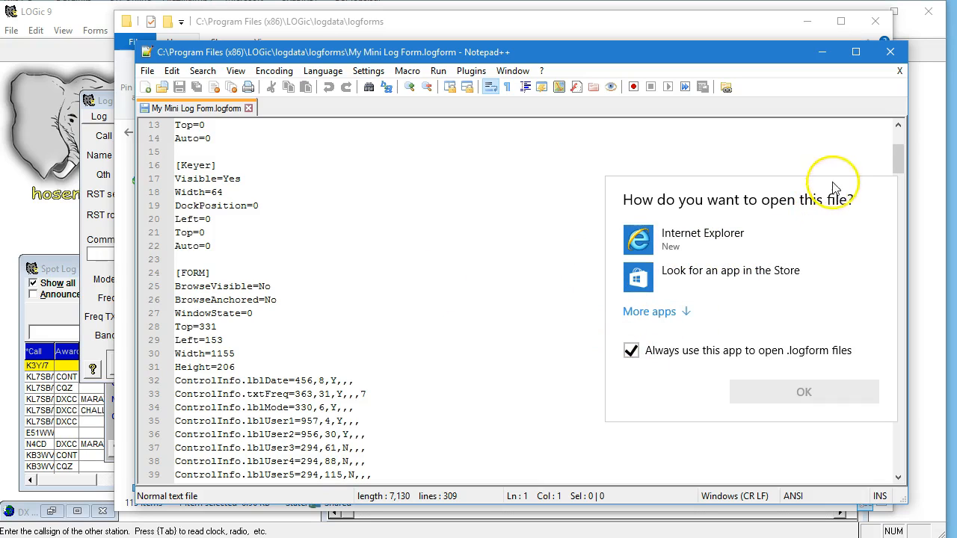
left_click(804, 394)
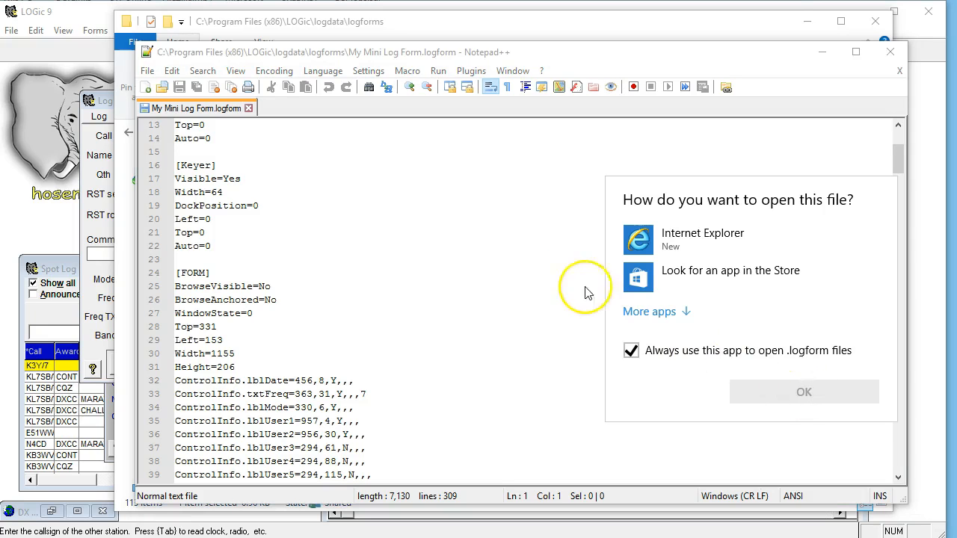
Examine the ControlInfo lines in the log form file, highlighting the lblUser6 entry on line 40
scroll(434, 281, "down", 1)
scroll(434, 281, "down", 5)
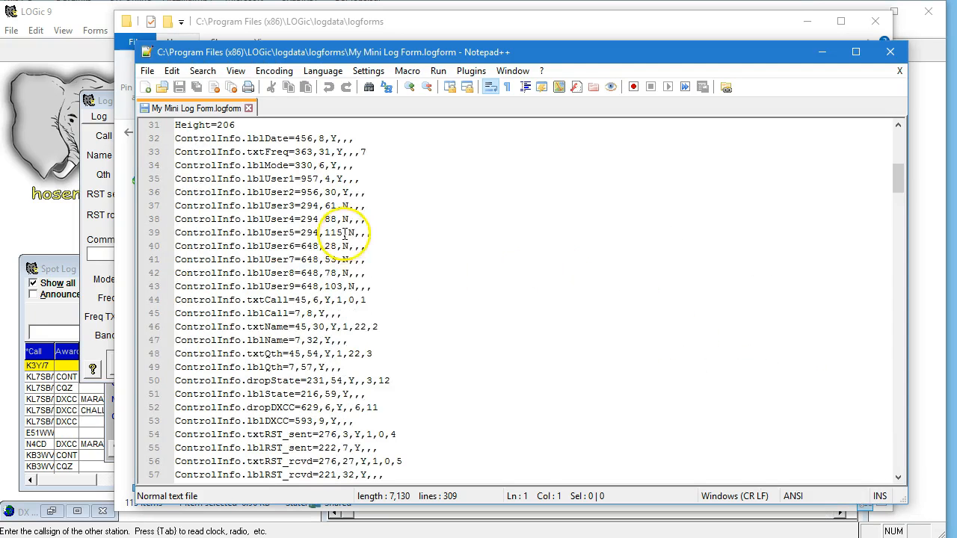
scroll(389, 299, "down", 1)
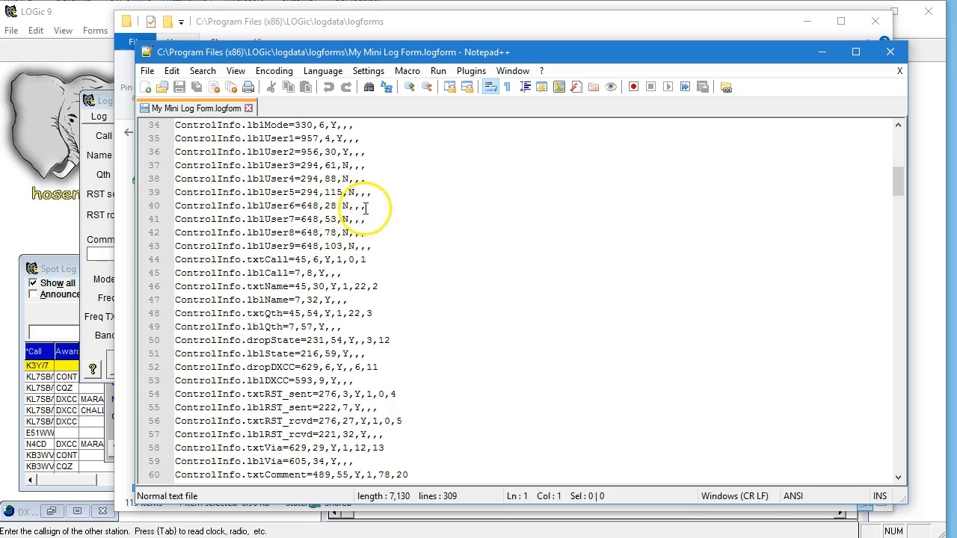
left_click_drag(366, 206, 253, 206)
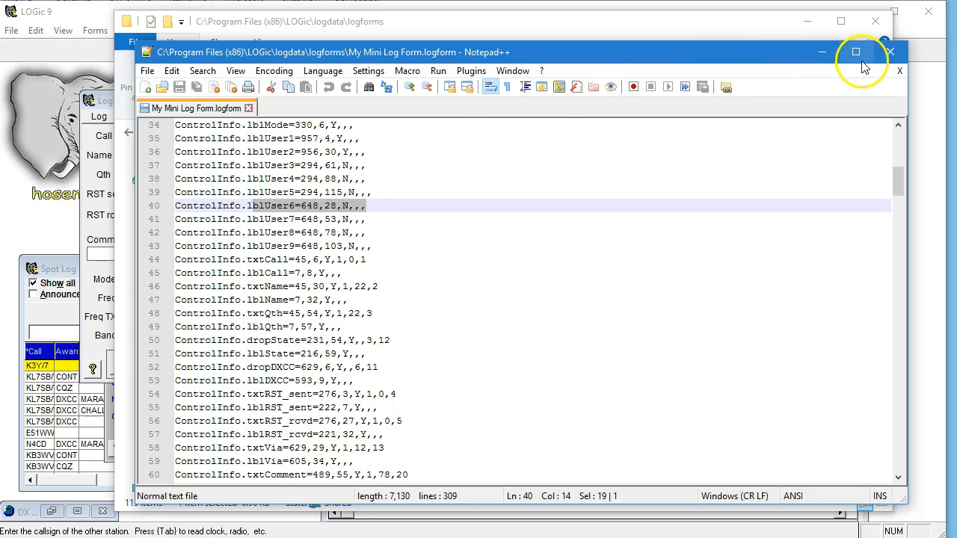
Close the text editor and the logforms folder, and open the My Mini Log Form log form in LOGic
left_click(889, 54)
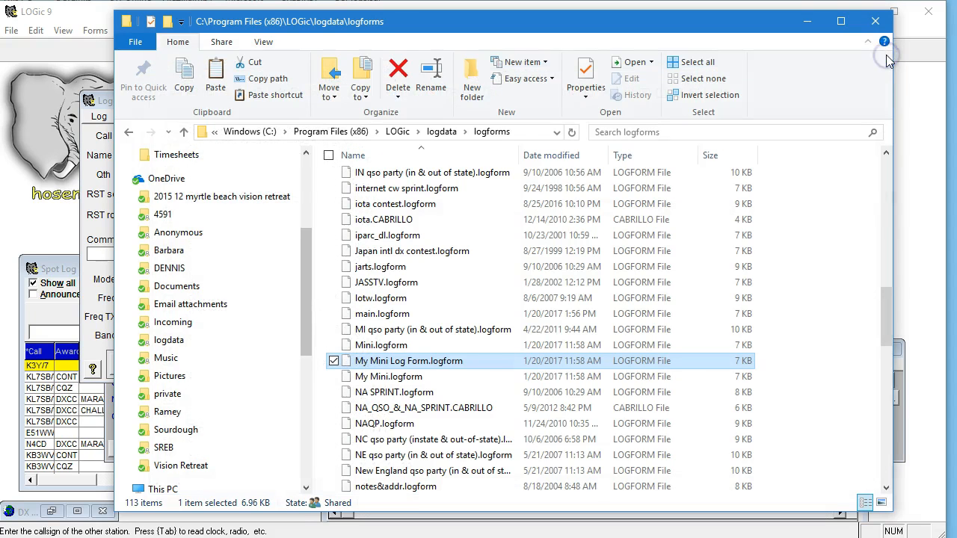
left_click(879, 24)
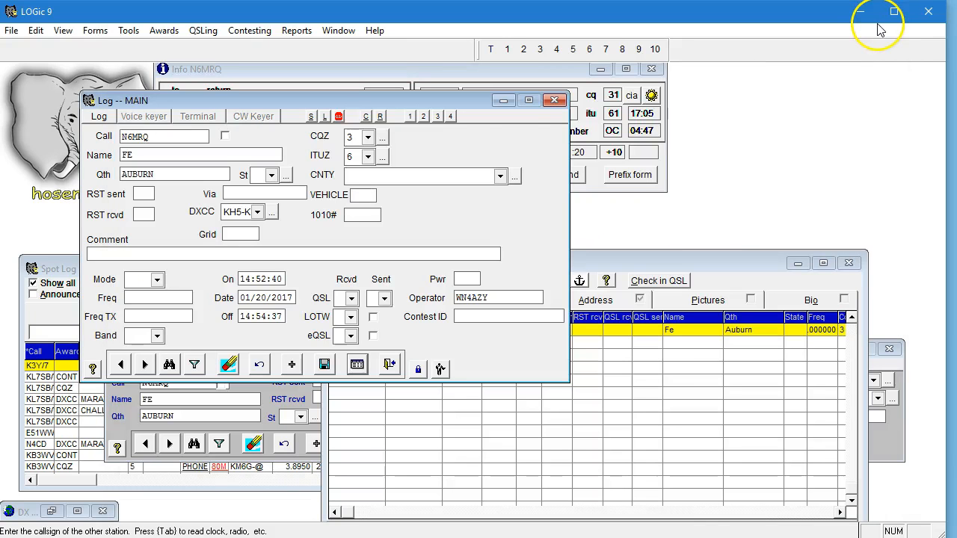
left_click(95, 31)
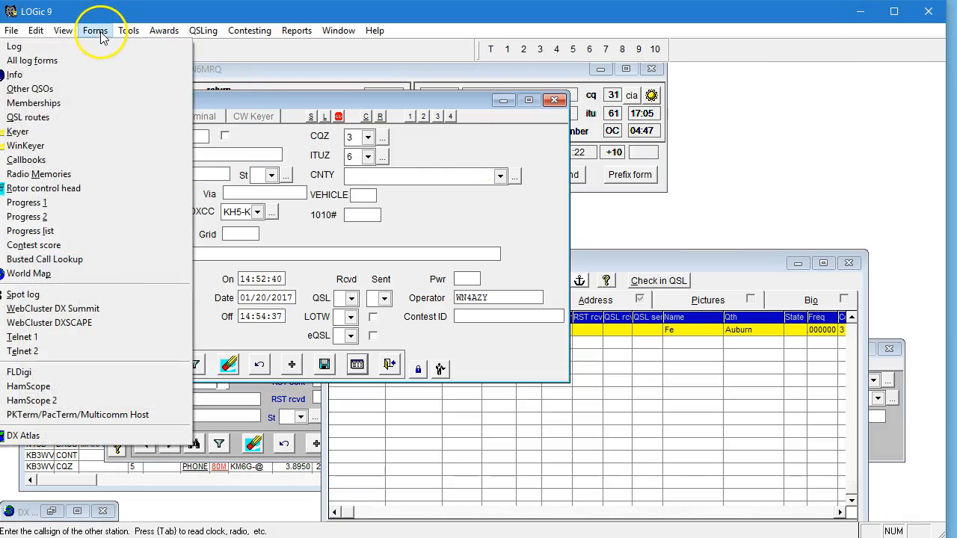
left_click(95, 31)
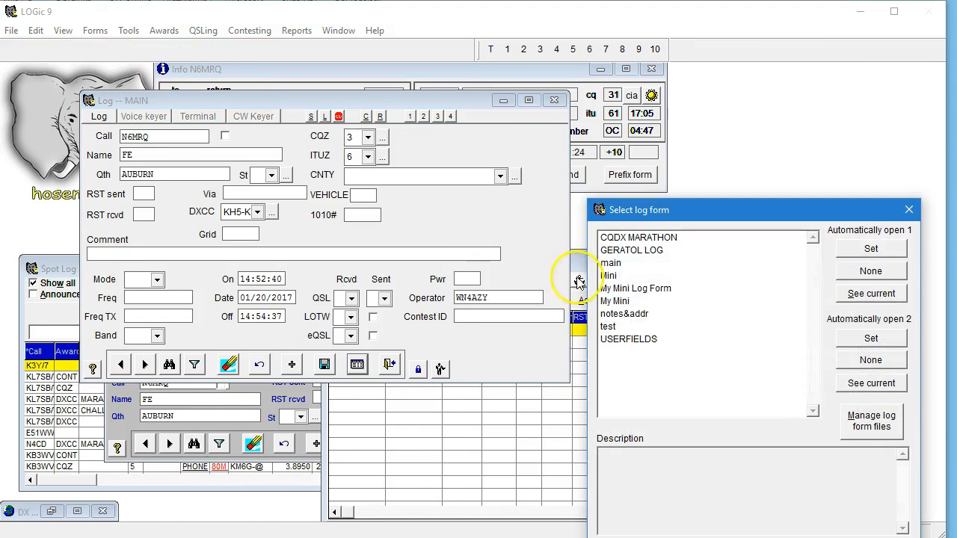
left_click(634, 290)
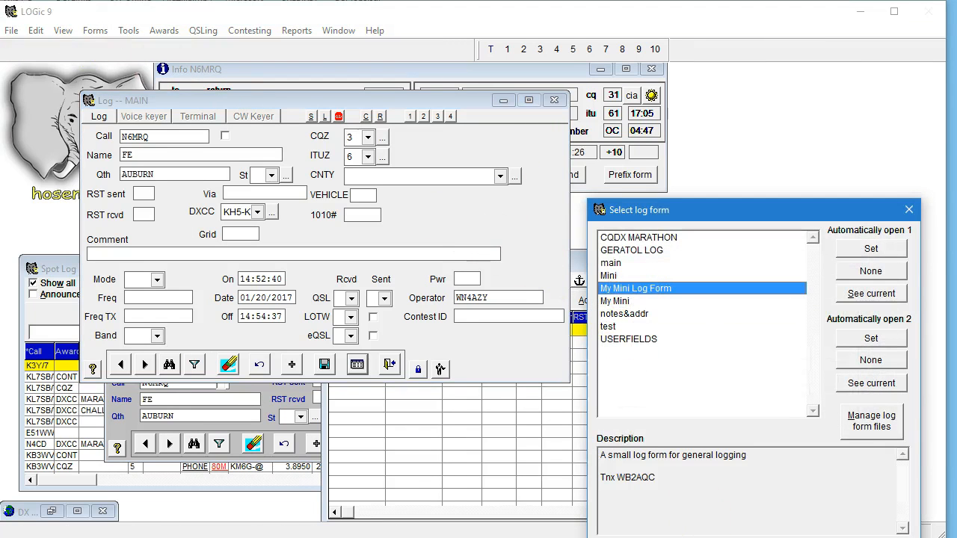
double_click(634, 290)
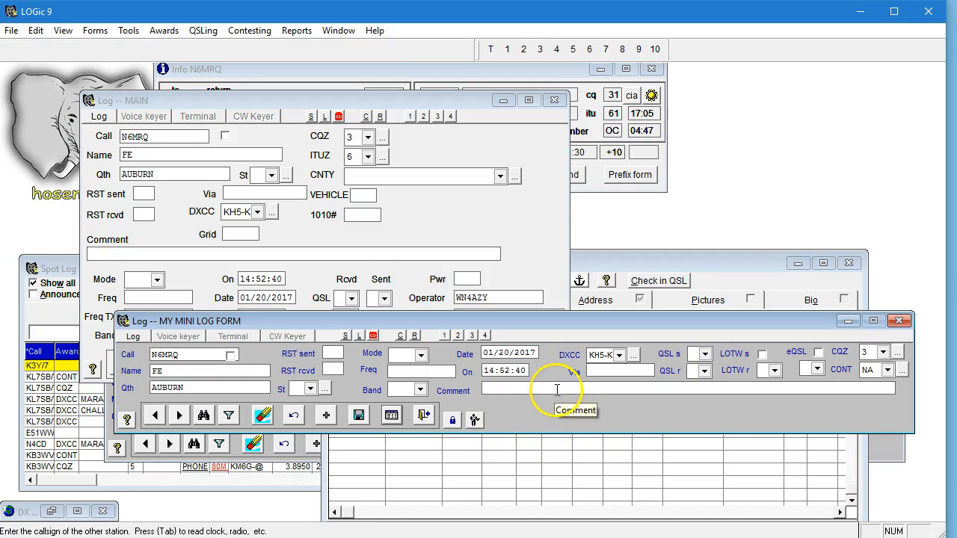
Unlock the My Mini Log Form layout, make its Comment field taller, and lock the layout again
left_click(452, 420)
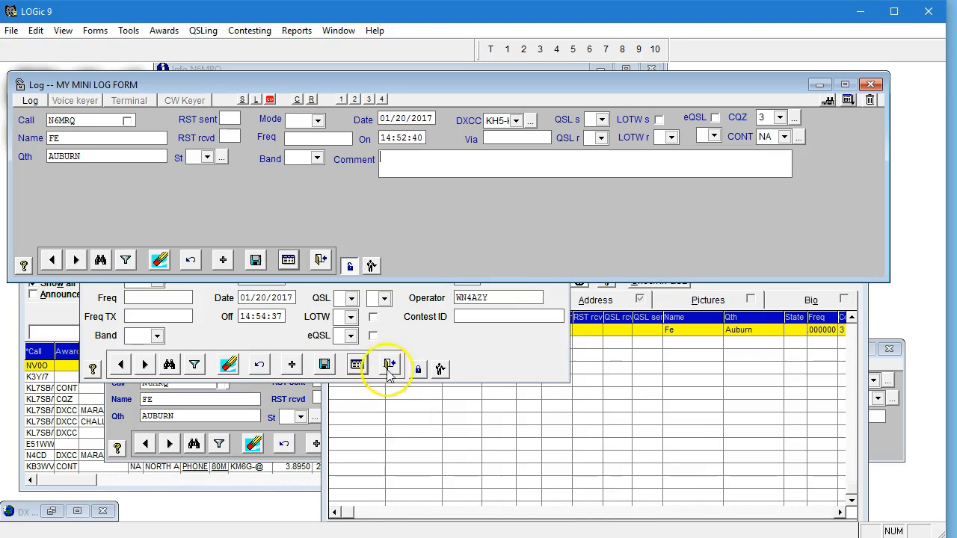
left_click(350, 266)
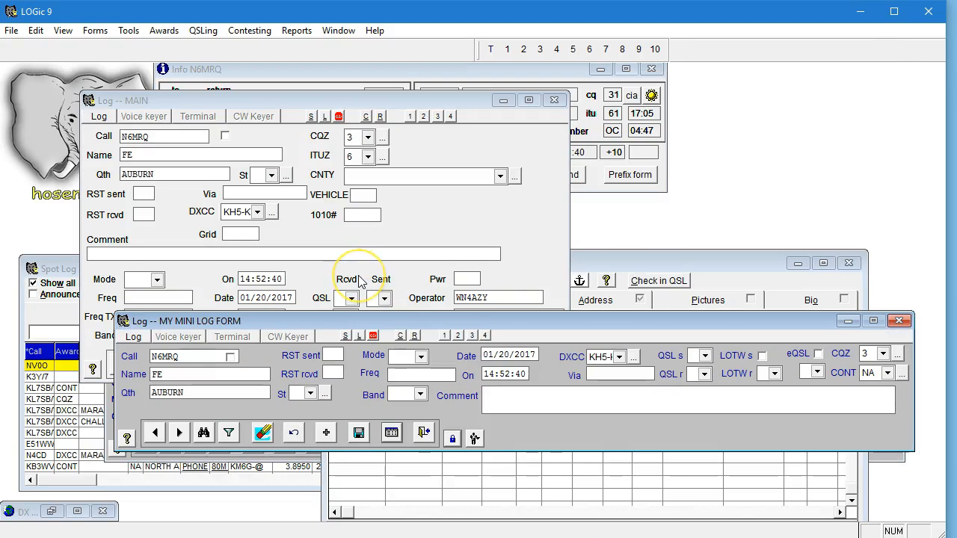
left_click_drag(459, 317, 409, 274)
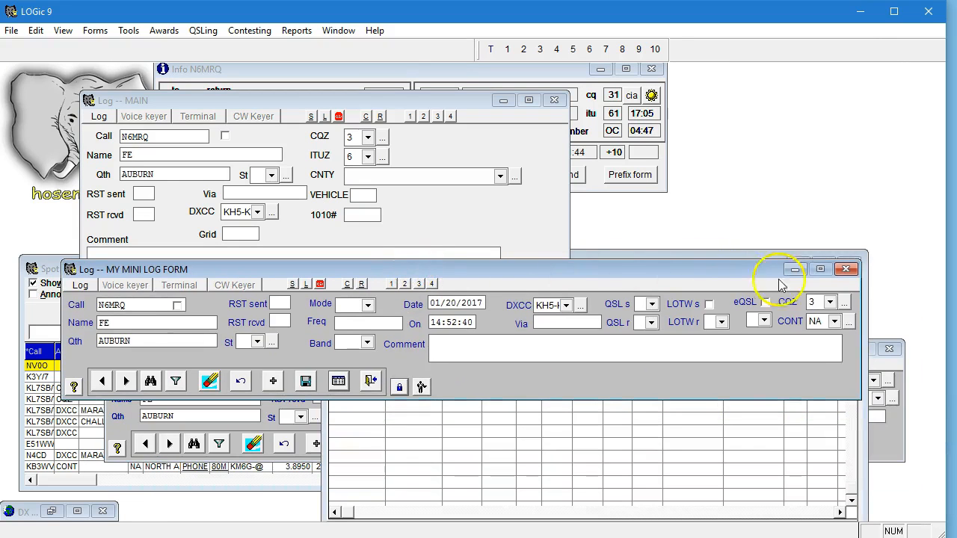
Close the Mini and My Mini Log Form log windows, leaving the main log form open
left_click(879, 450)
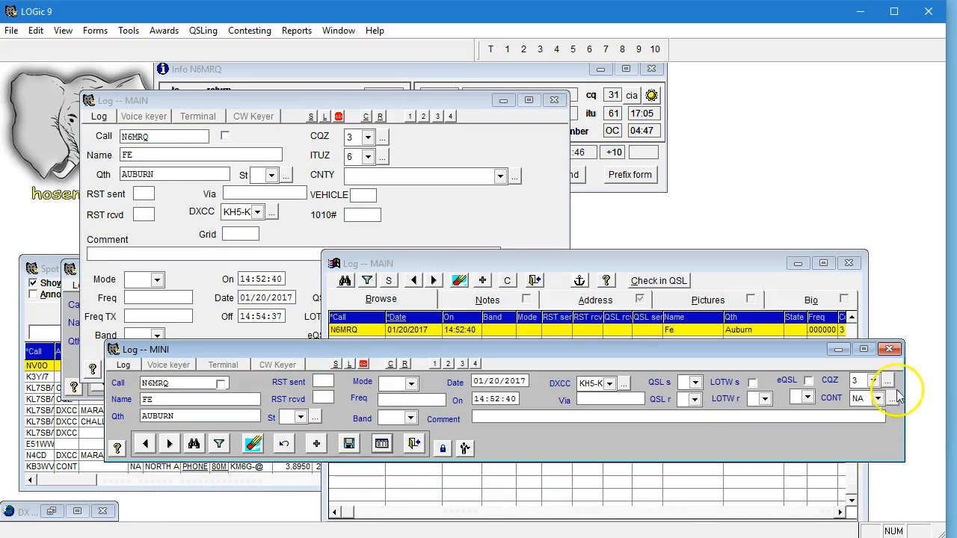
left_click(888, 350)
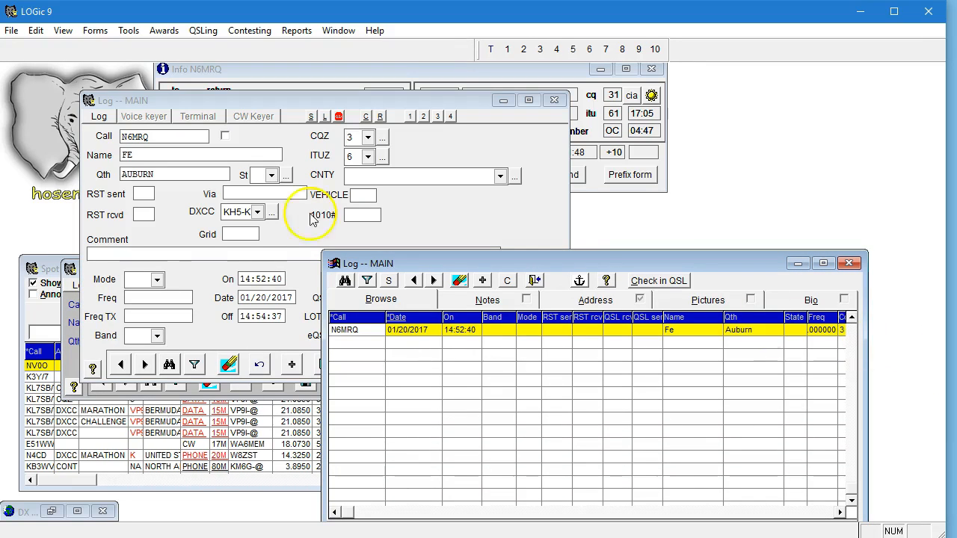
left_click(65, 314)
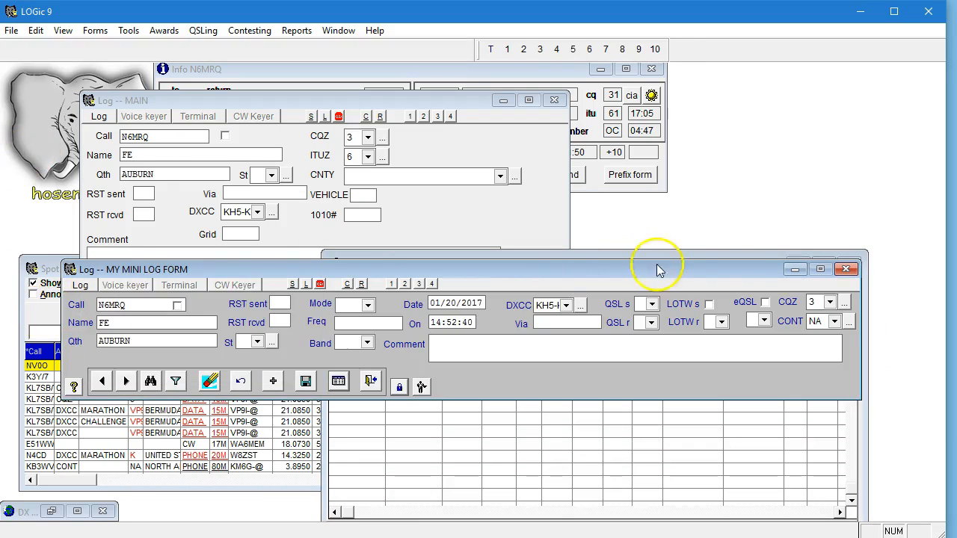
left_click(846, 271)
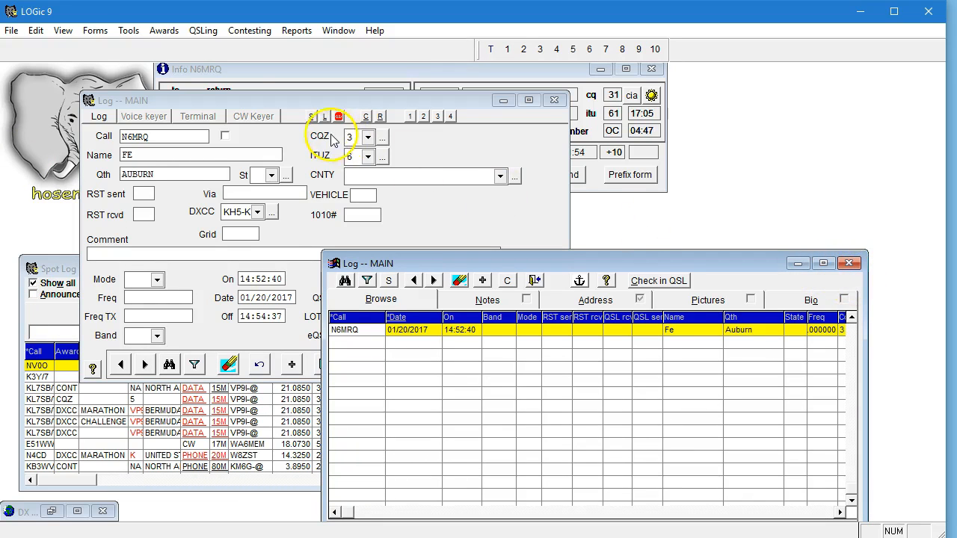
Open the logforms folder for managing log form files from the log form selection
left_click(96, 31)
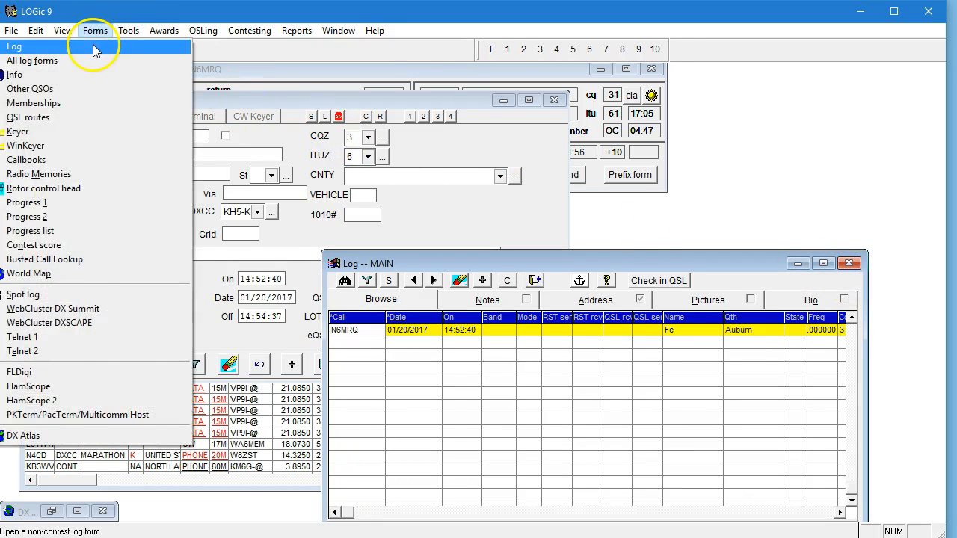
left_click(93, 60)
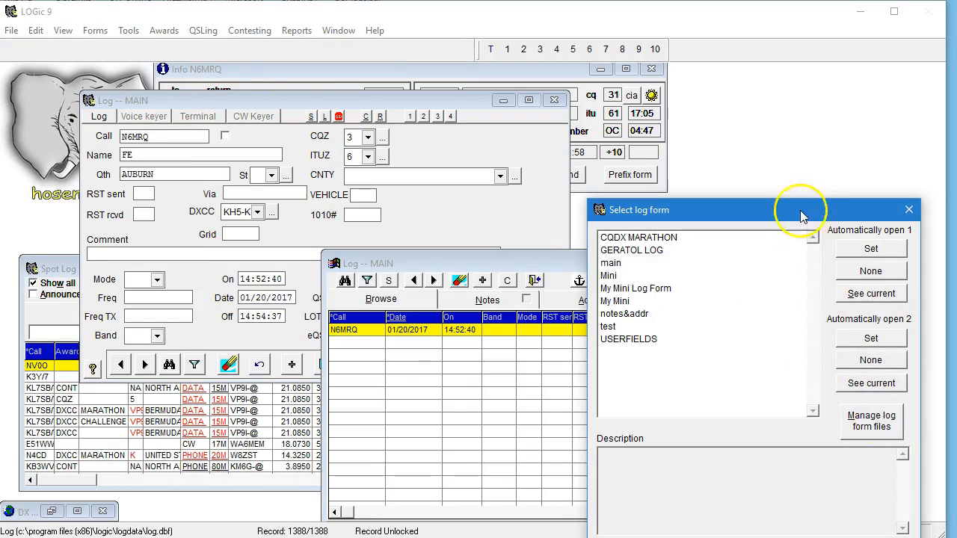
left_click(876, 420)
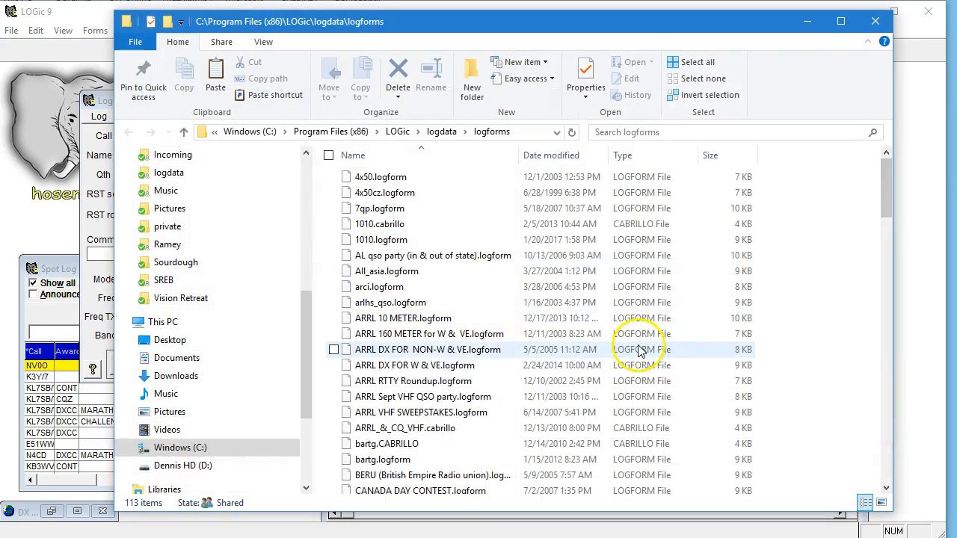
Delete Mini.logform from the logforms folder with administrator permission, and close the folder
scroll(641, 357, "down", 5)
scroll(620, 357, "down", 18)
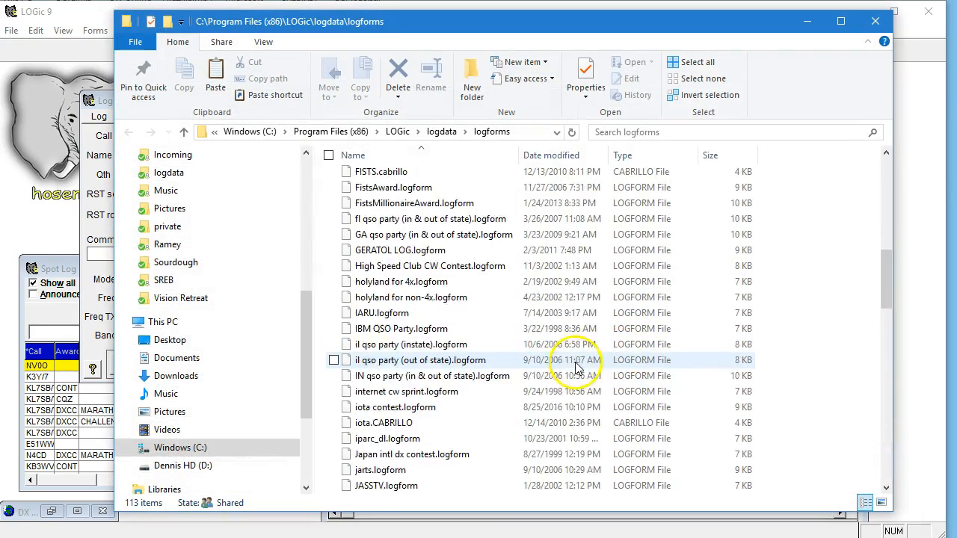
scroll(532, 411, "down", 5)
scroll(523, 409, "up", 10)
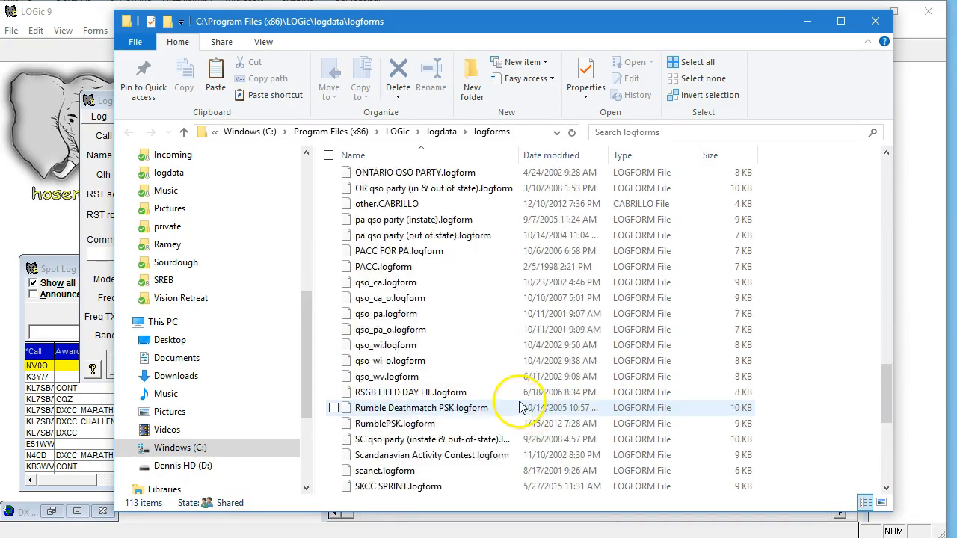
scroll(513, 405, "up", 3)
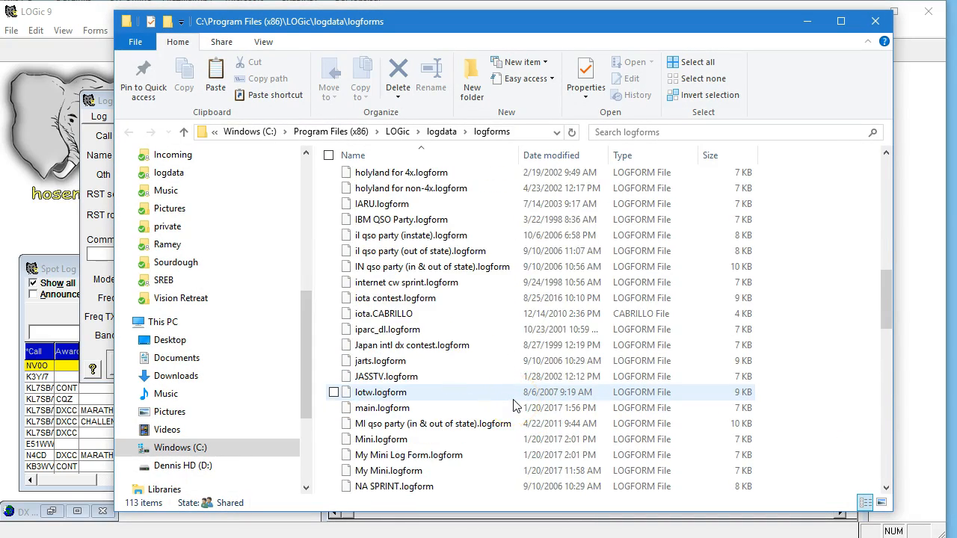
scroll(513, 404, "up", 3)
scroll(513, 404, "up", 2)
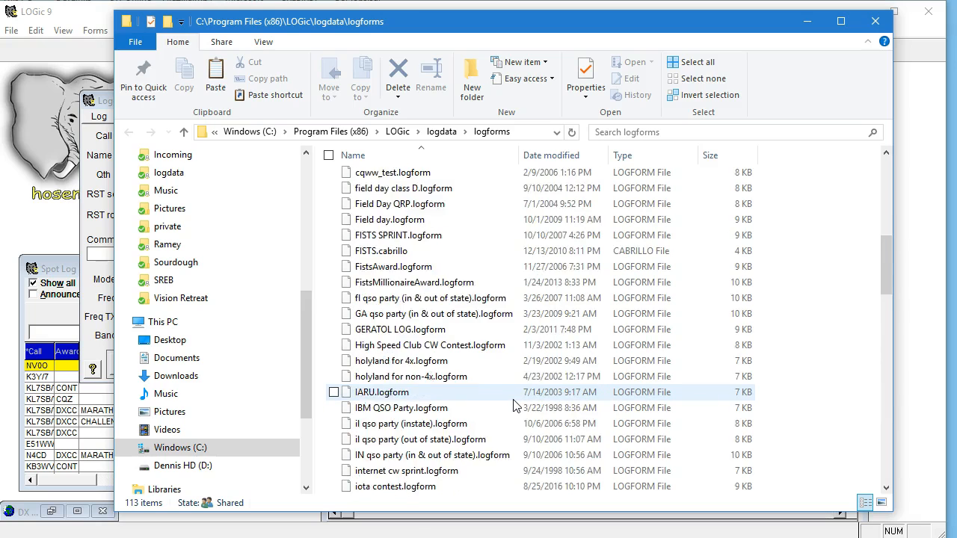
scroll(514, 404, "down", 1)
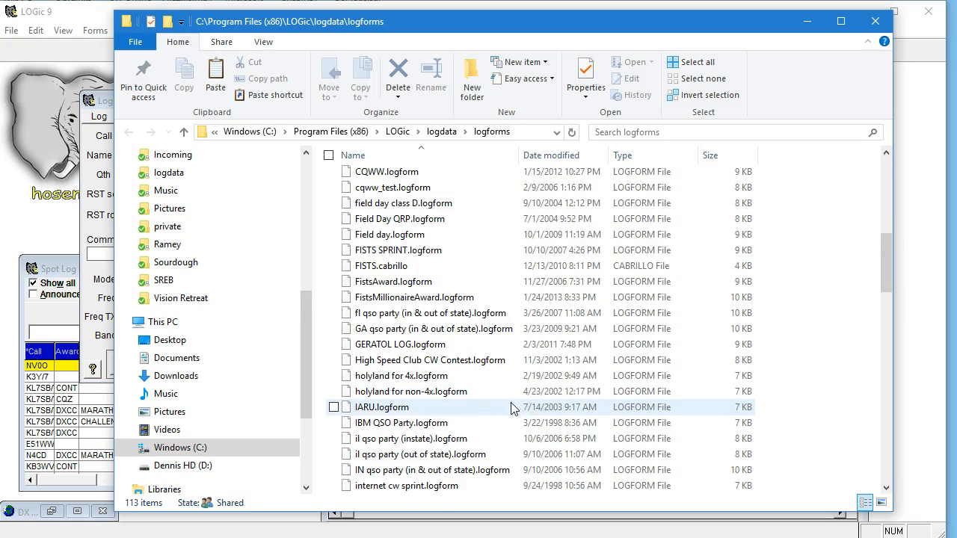
scroll(459, 374, "down", 3)
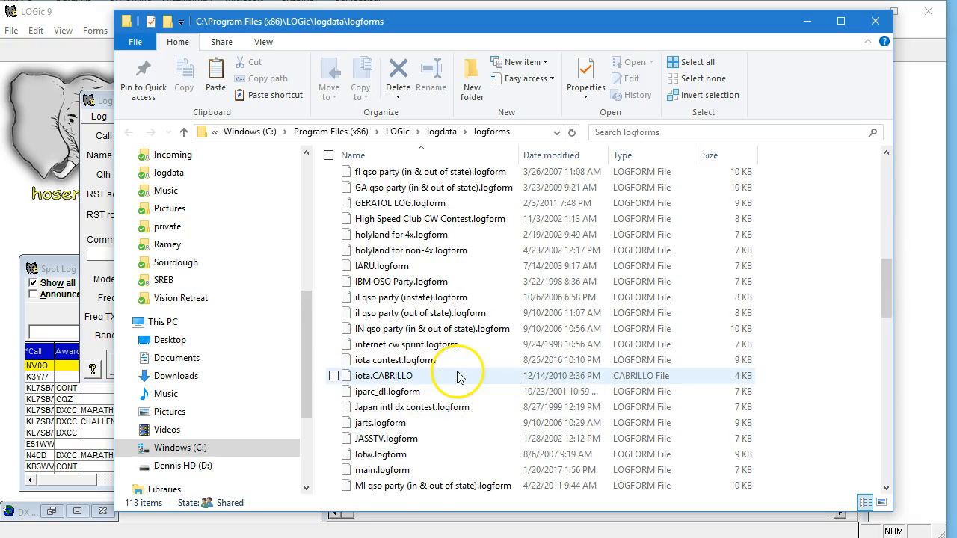
scroll(458, 376, "down", 2)
left_click(376, 408)
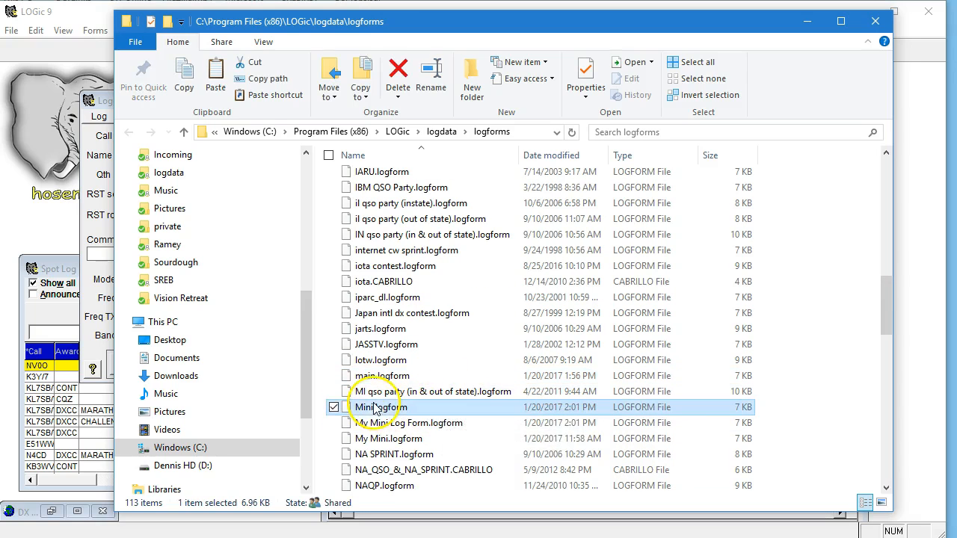
key("Delete")
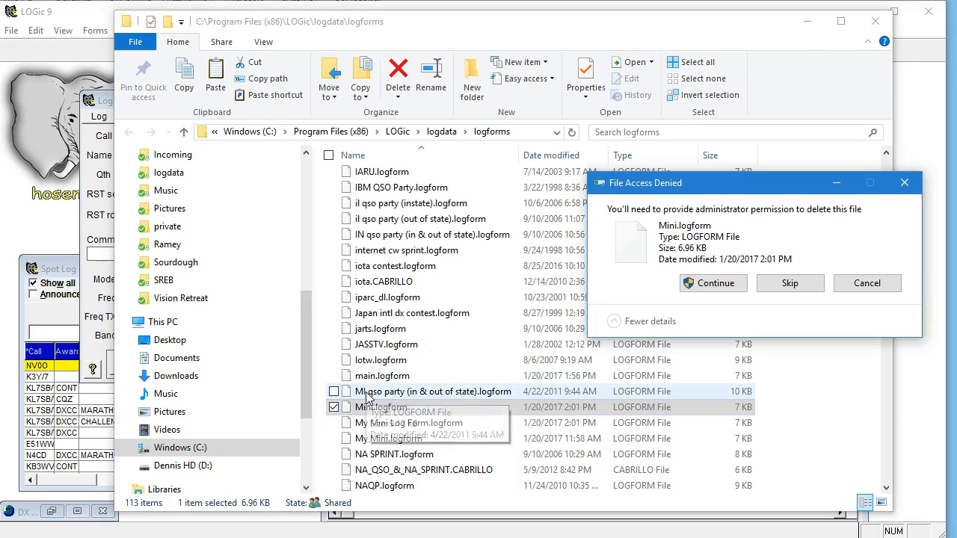
left_click(703, 288)
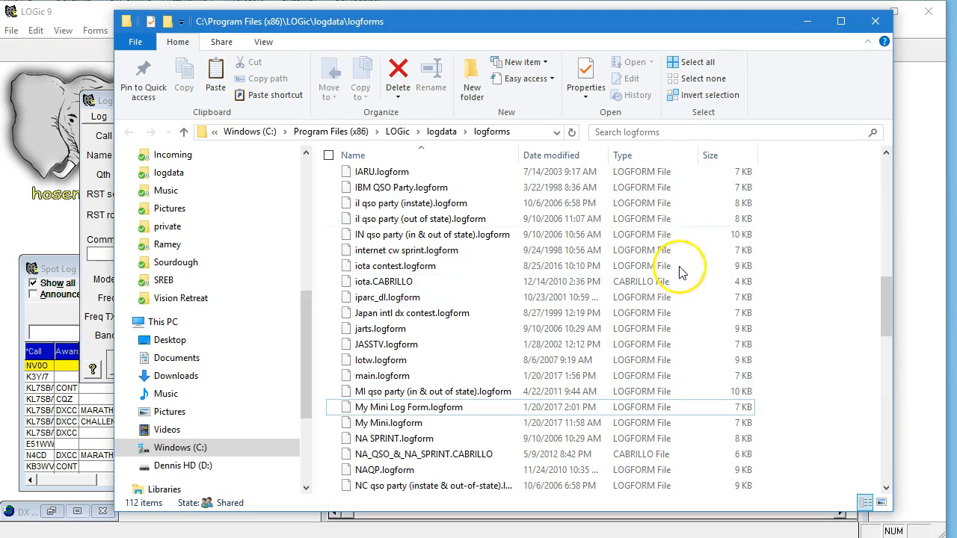
left_click(875, 21)
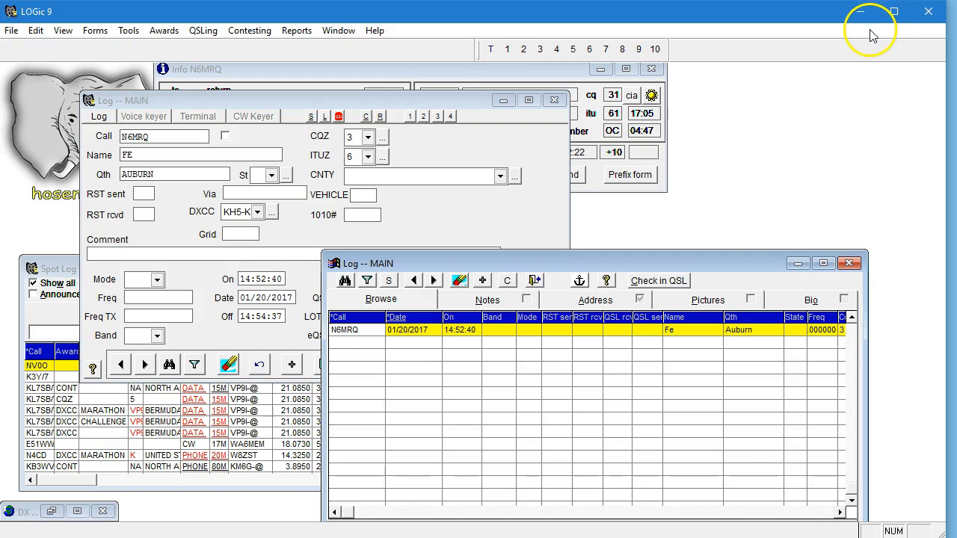